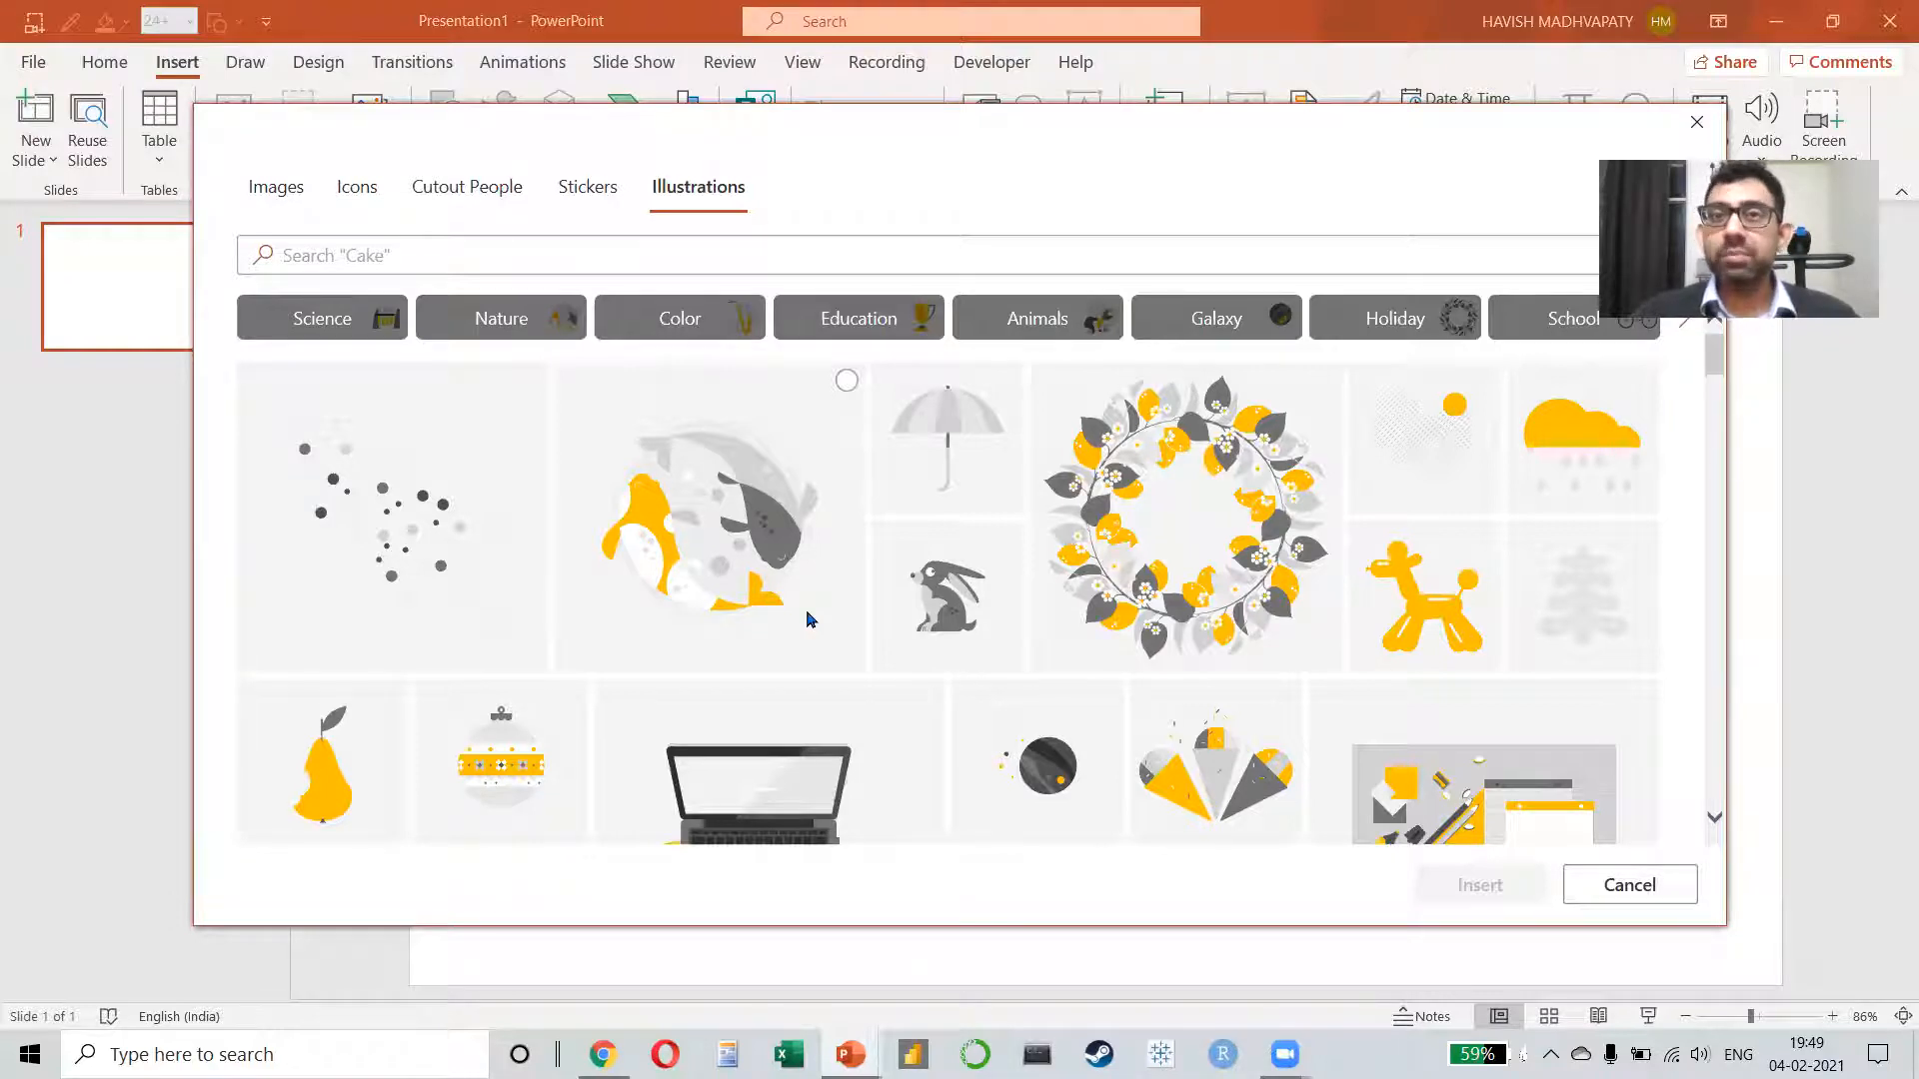
Step: Insert the solid 3D glasses icon on the slide, enlarge it to about 9.58 cm square, and close the design suggestions
{"action": "left_click", "coordinate": [375, 196]}
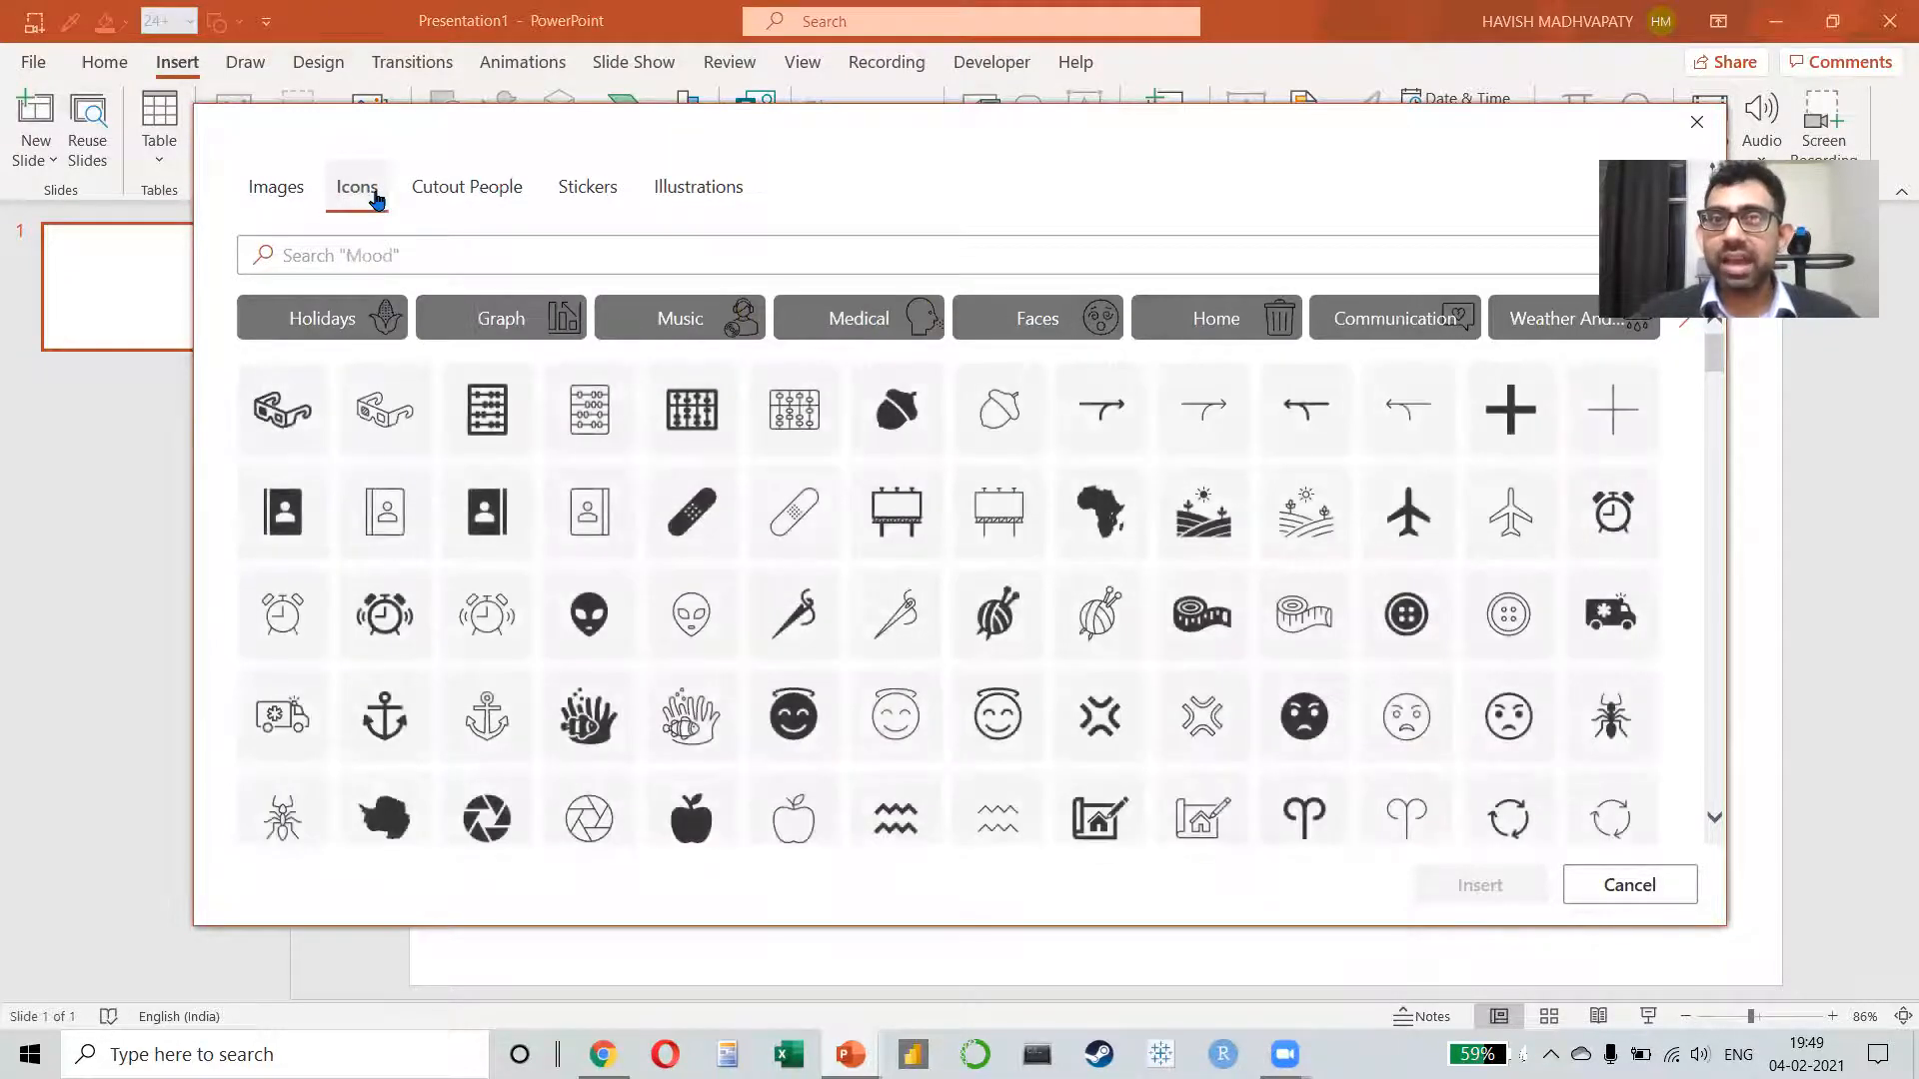
{"action": "left_click", "coordinate": [289, 418]}
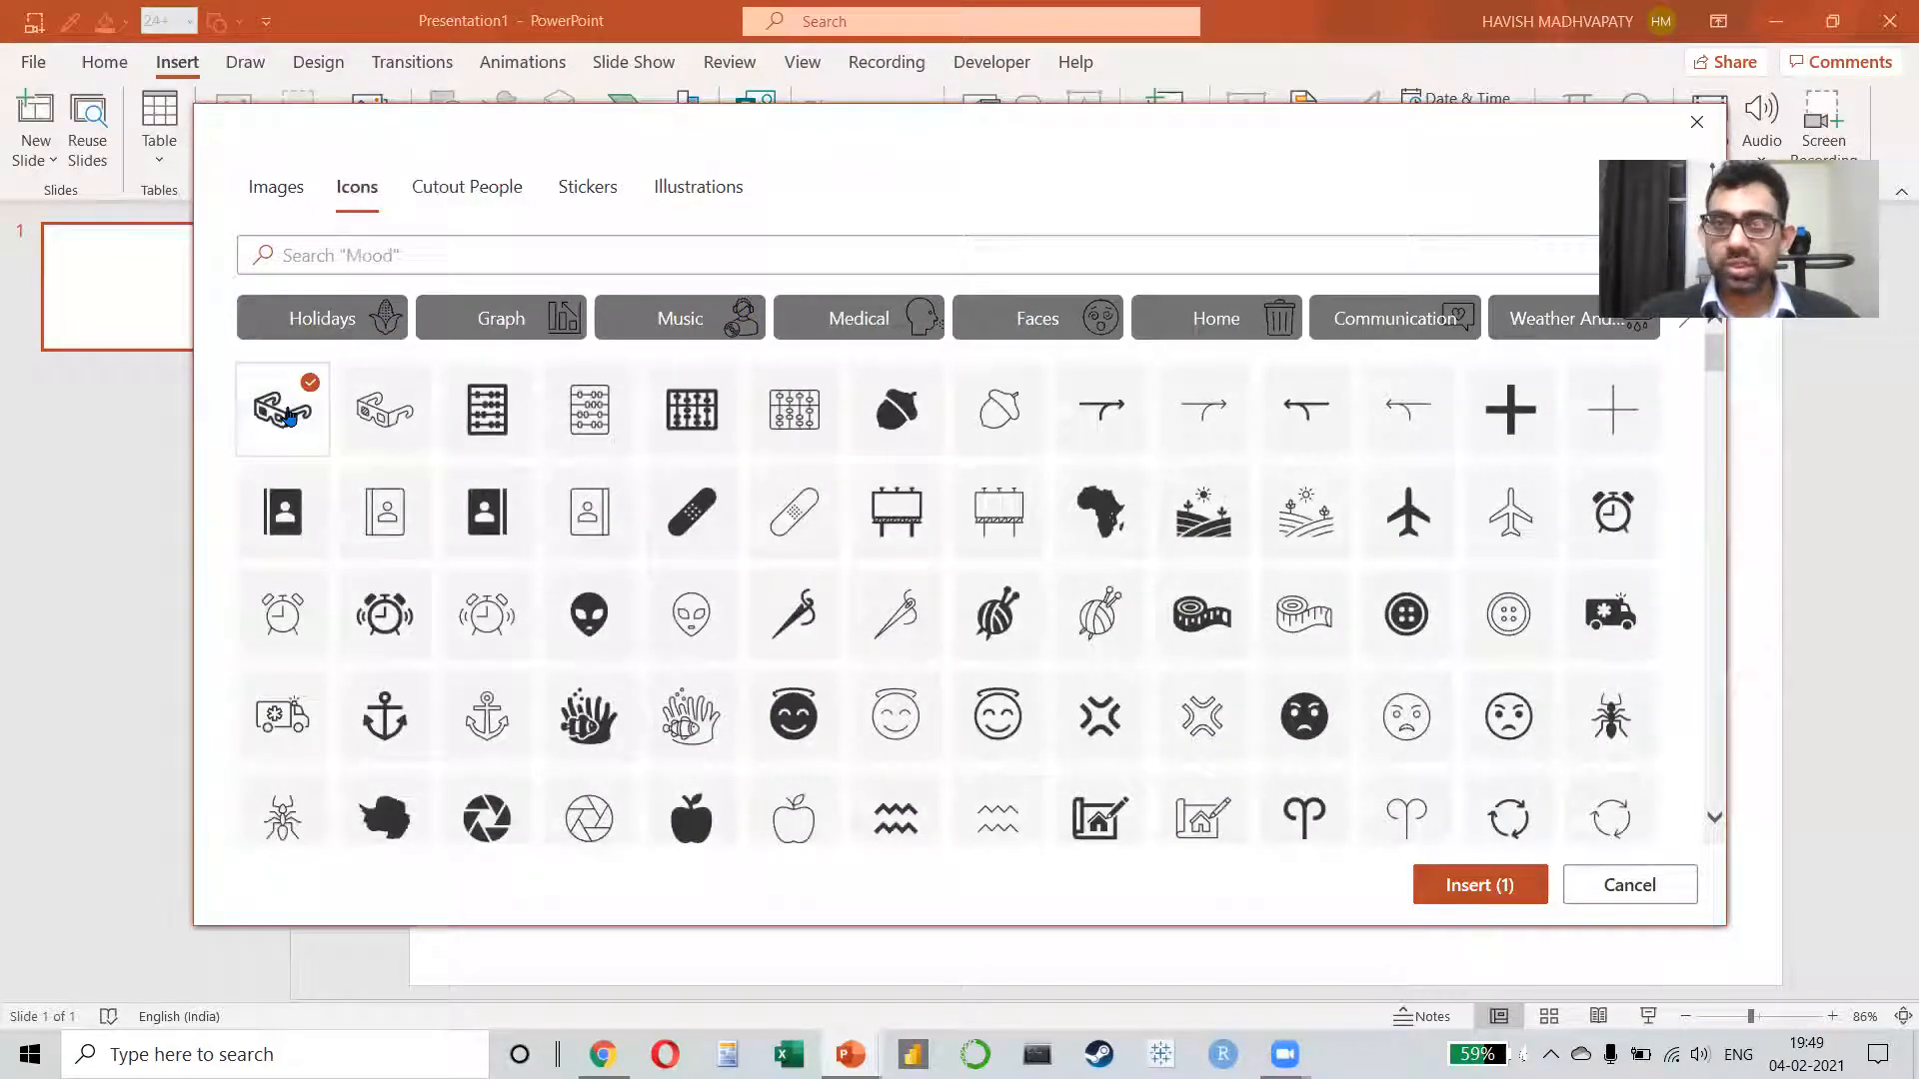
{"action": "left_click", "coordinate": [1462, 887]}
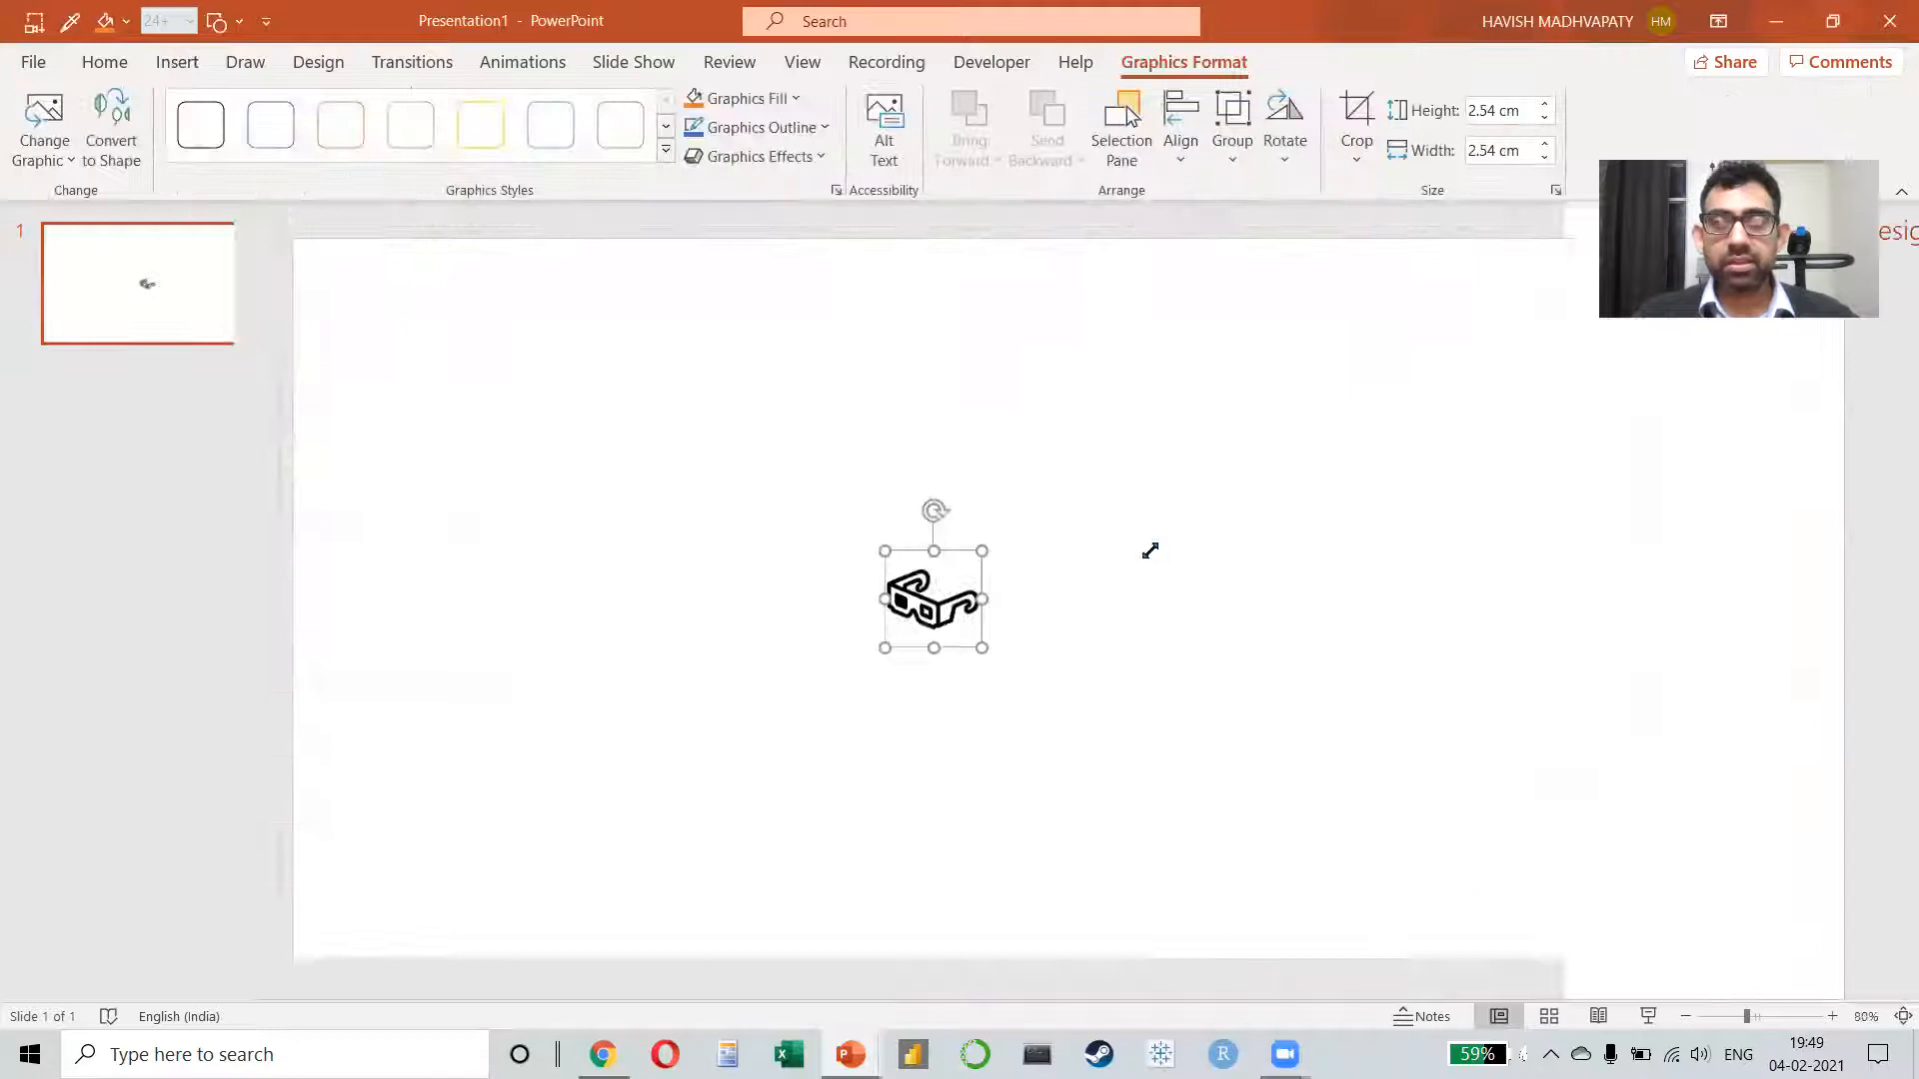
{"action": "left_click_drag", "start_coordinate": [940, 548], "coordinate": [1071, 467]}
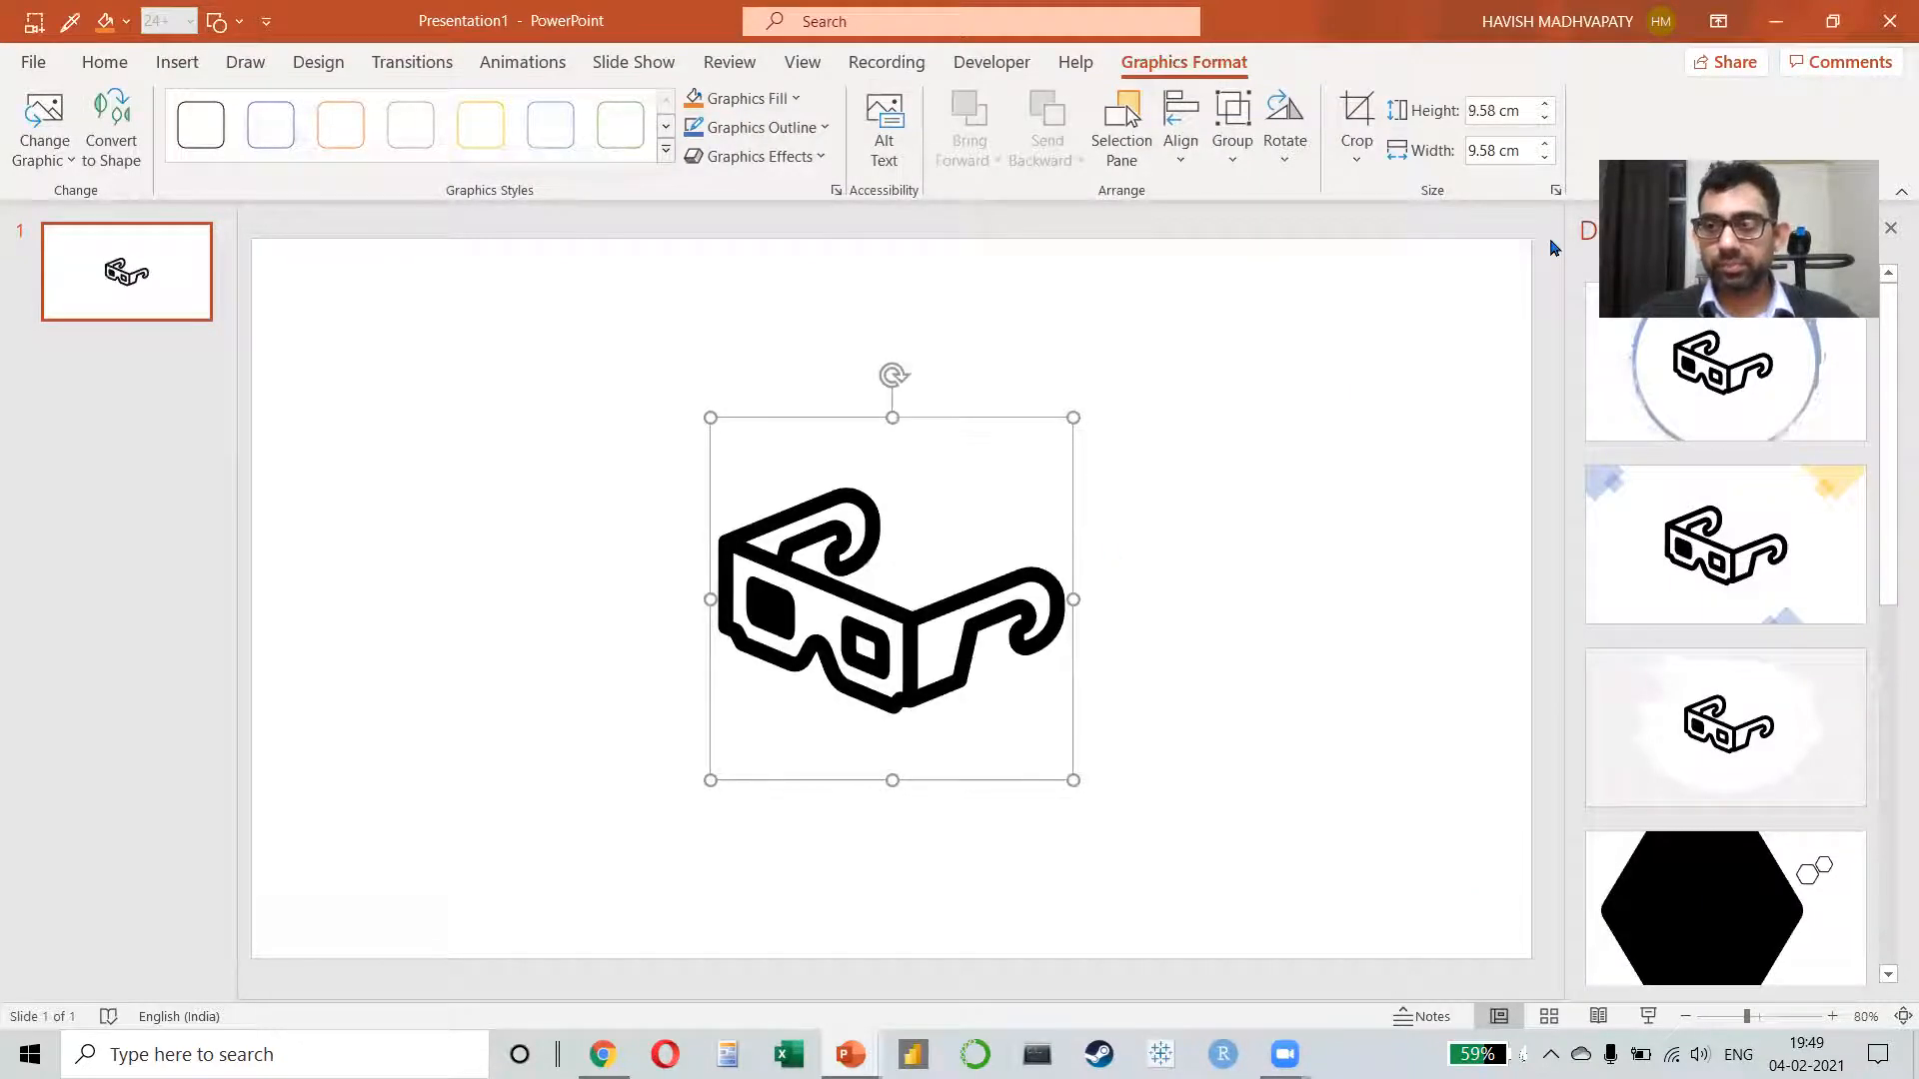
{"action": "left_click_drag", "start_coordinate": [1842, 231], "coordinate": [1555, 247]}
{"action": "left_click", "coordinate": [1889, 229]}
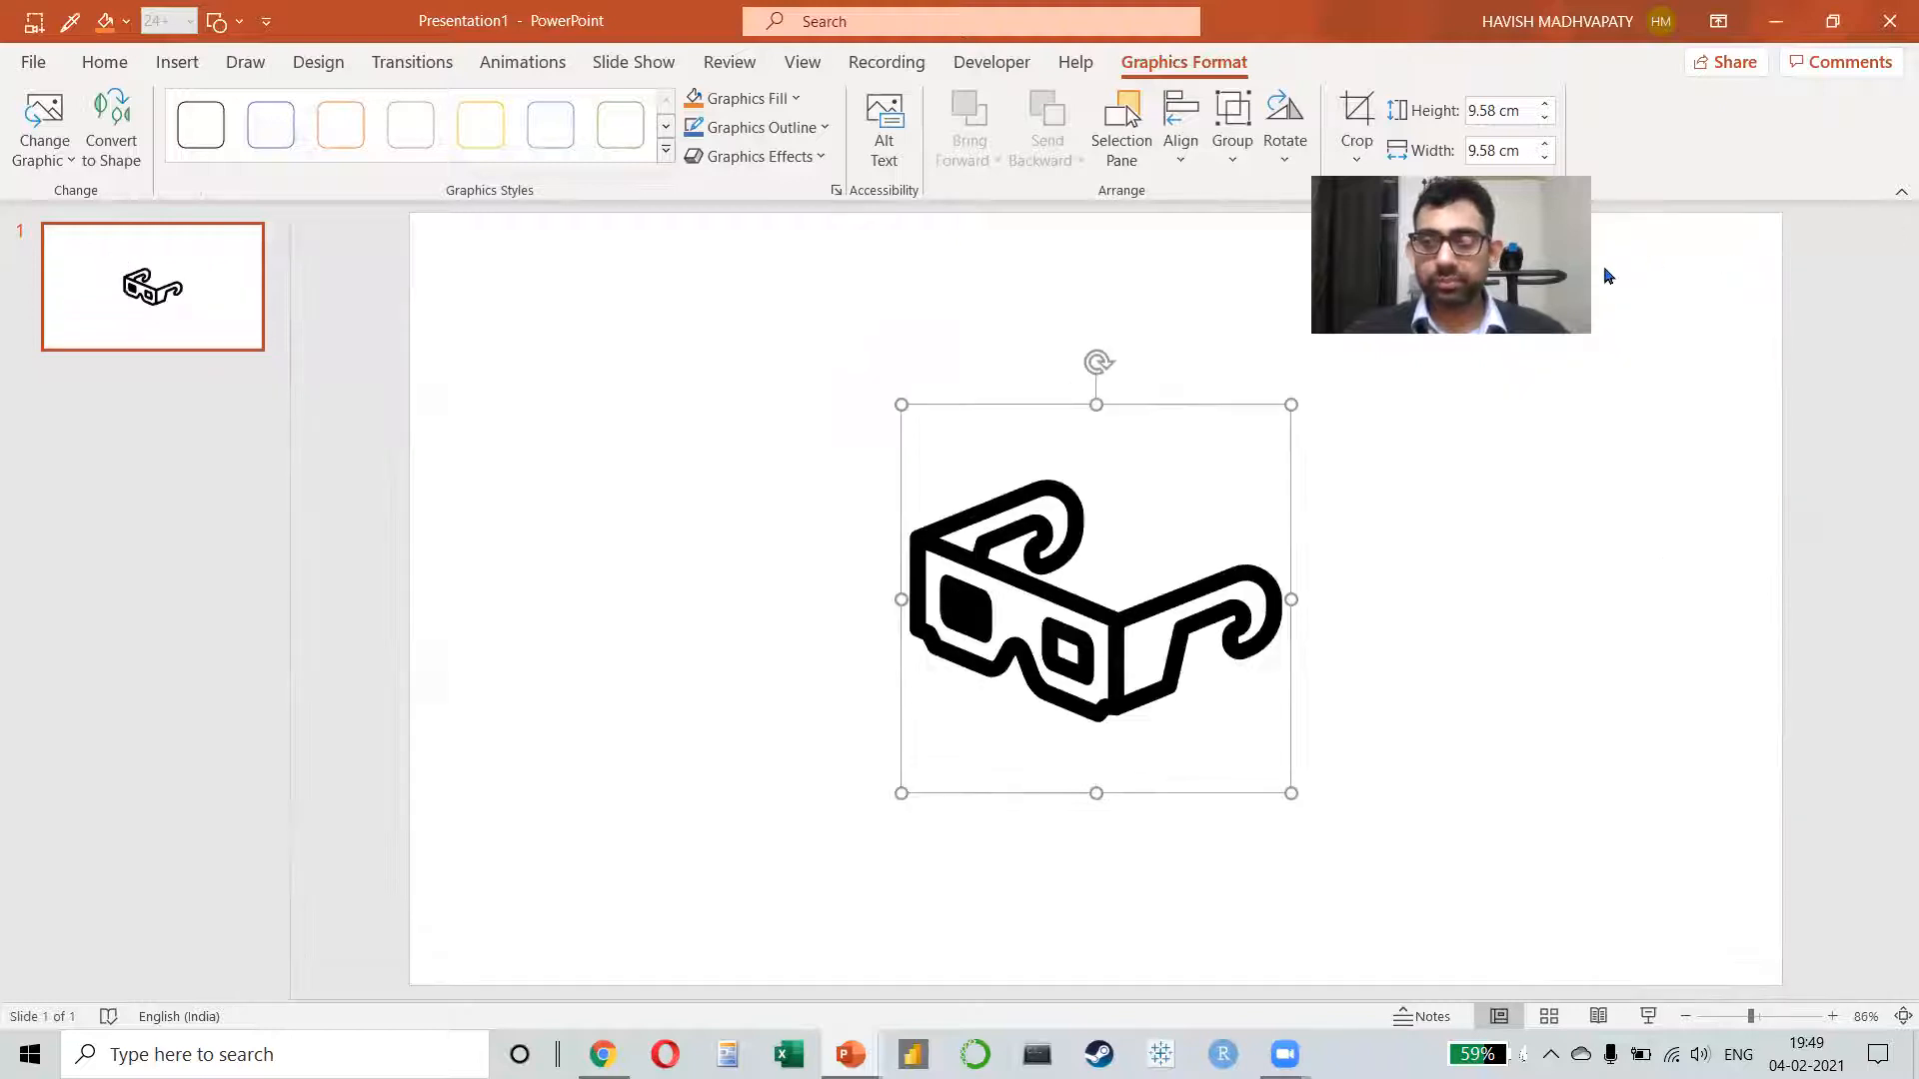
Step: Ungroup the glasses icon, converting it to a Microsoft Office drawing object with separate shapes
{"action": "right_click", "coordinate": [1032, 562]}
{"action": "mouse_move", "coordinate": [1163, 707]}
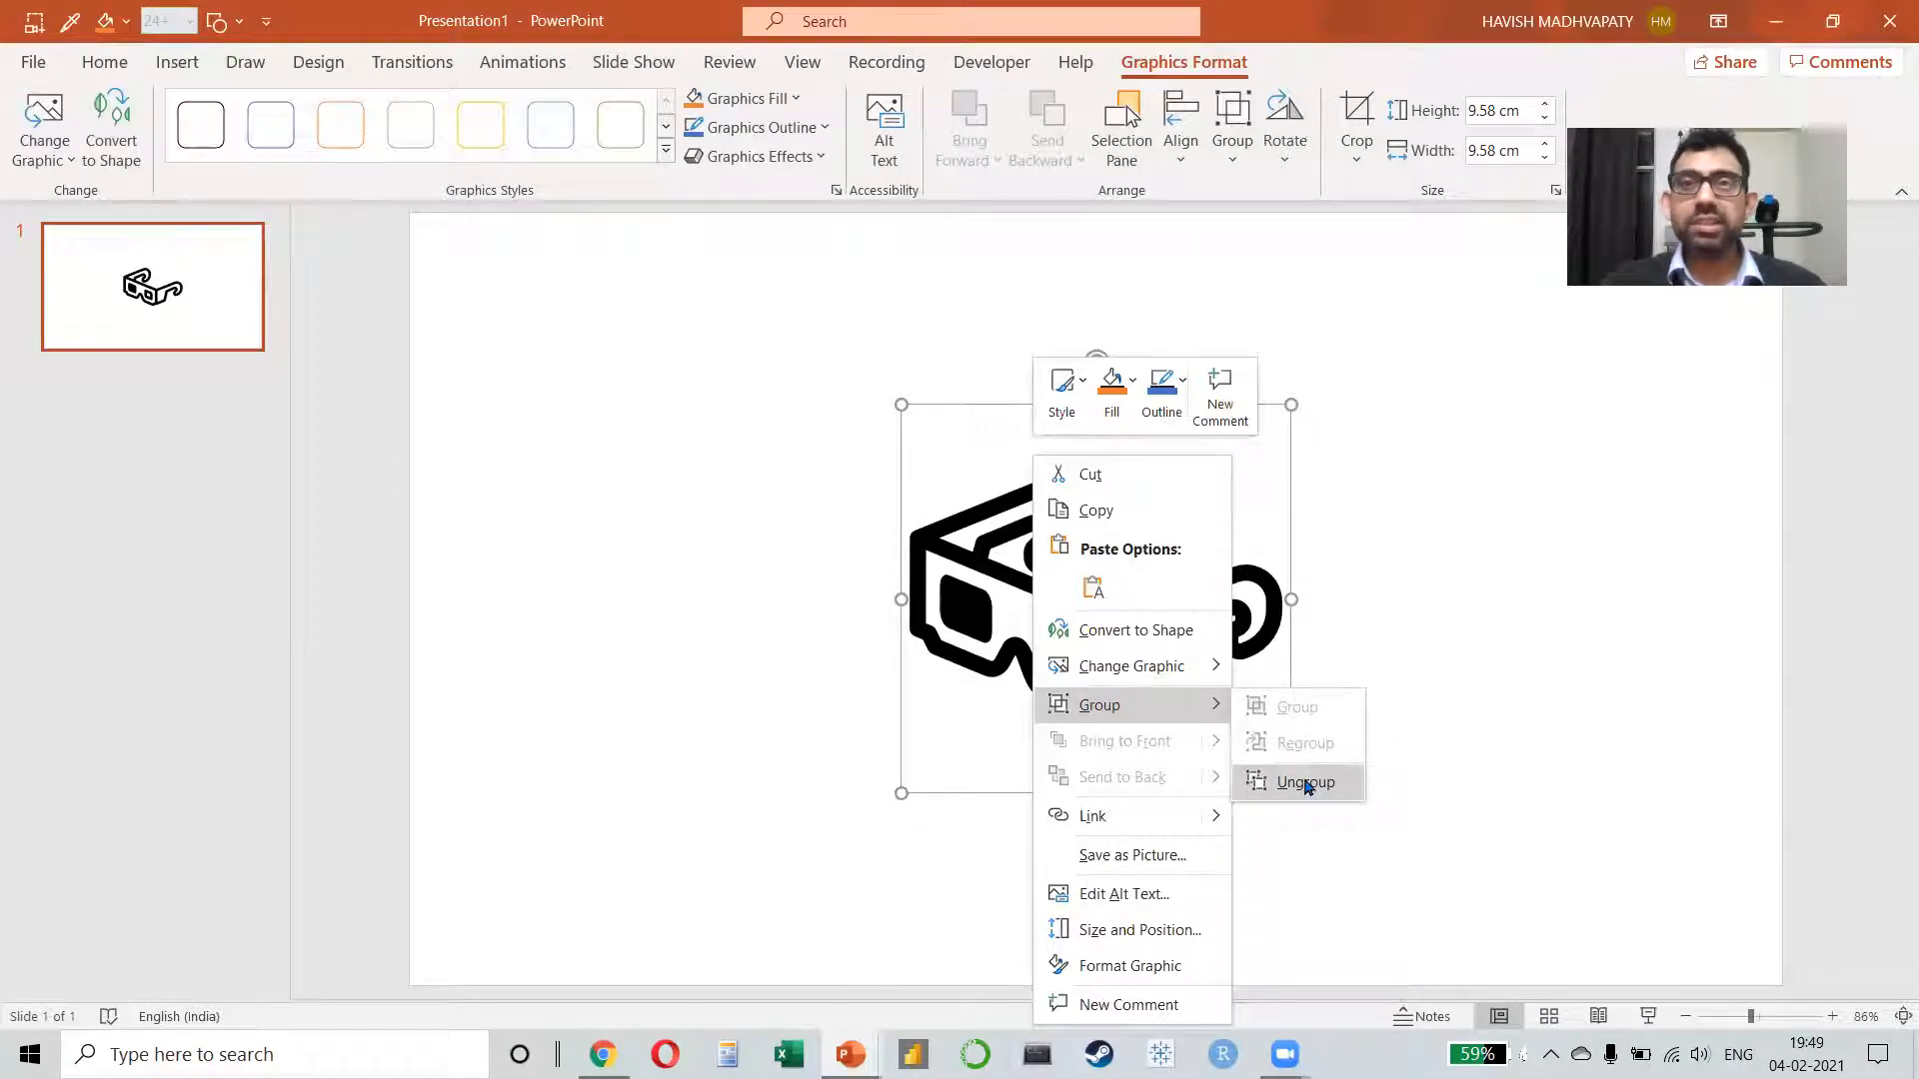
{"action": "left_click", "coordinate": [1306, 784]}
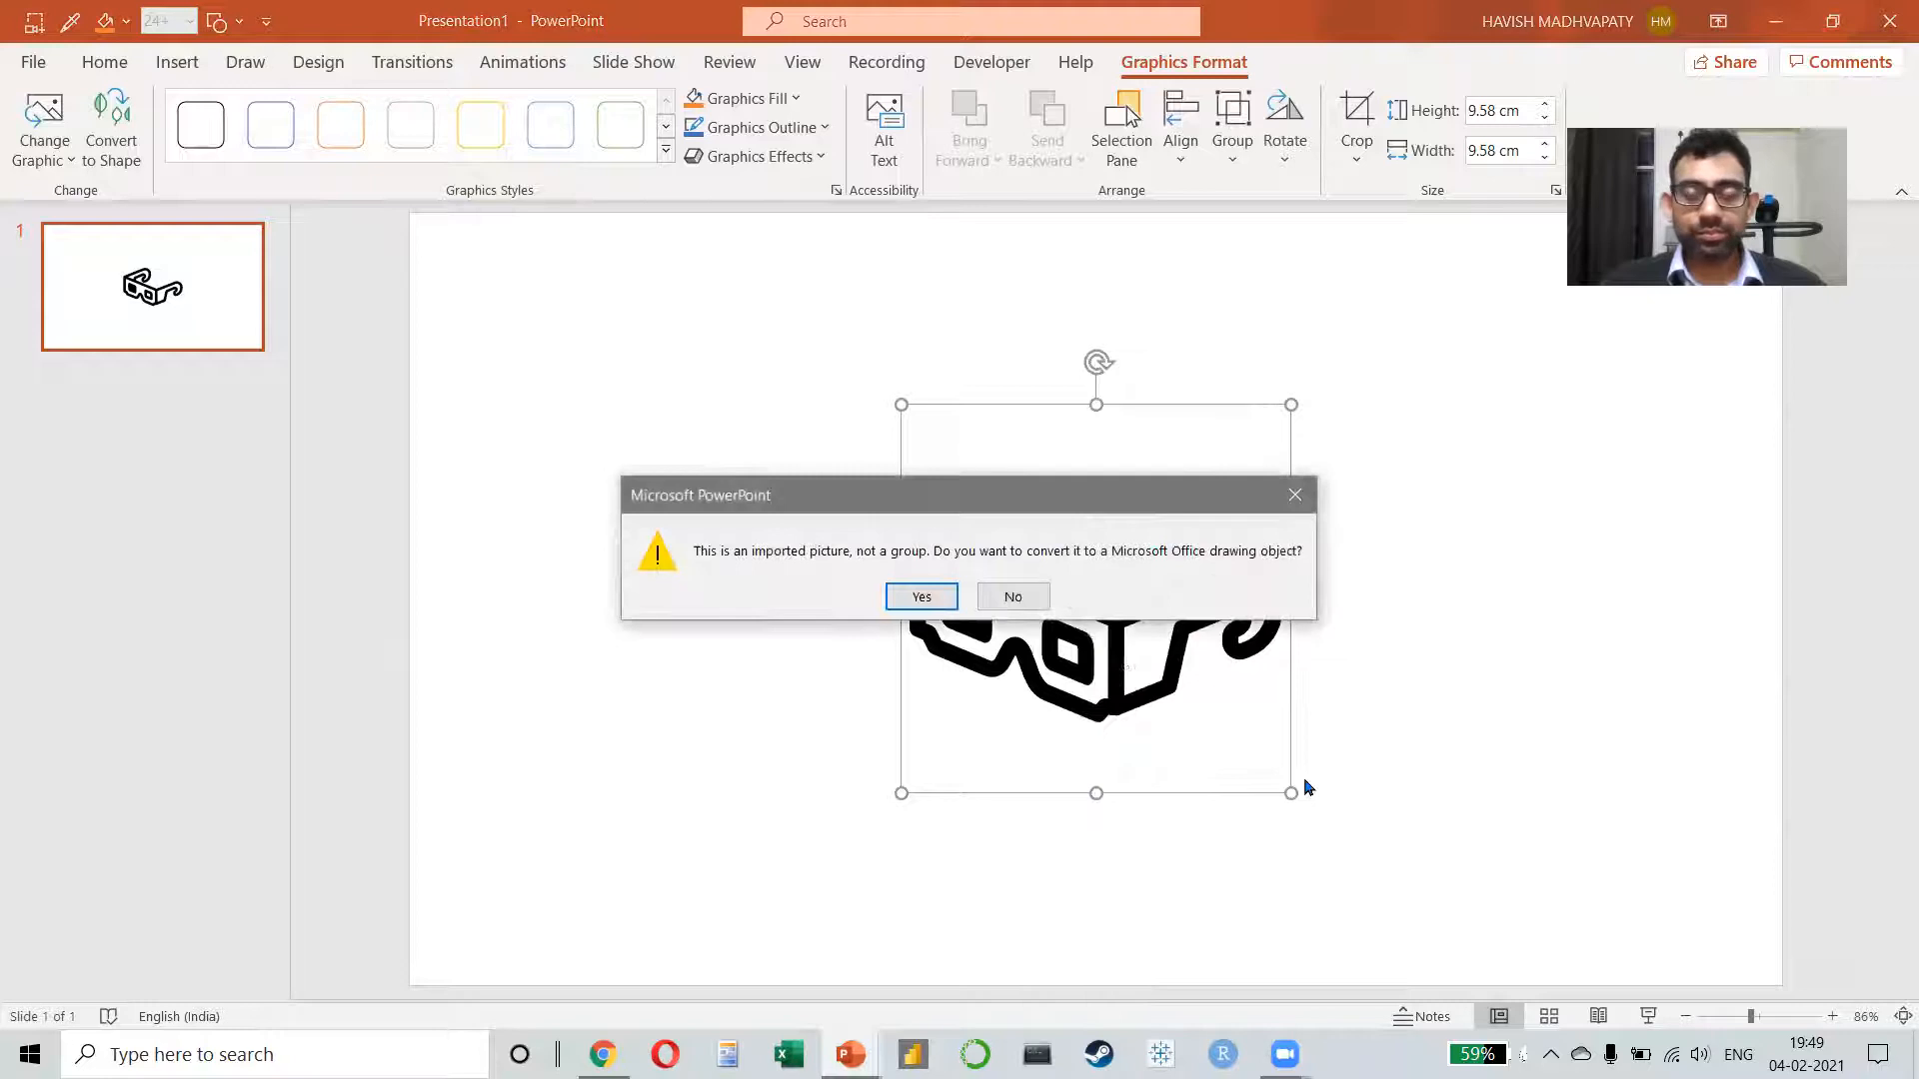
{"action": "key", "text": "Return"}
{"action": "left_click", "coordinate": [1305, 786]}
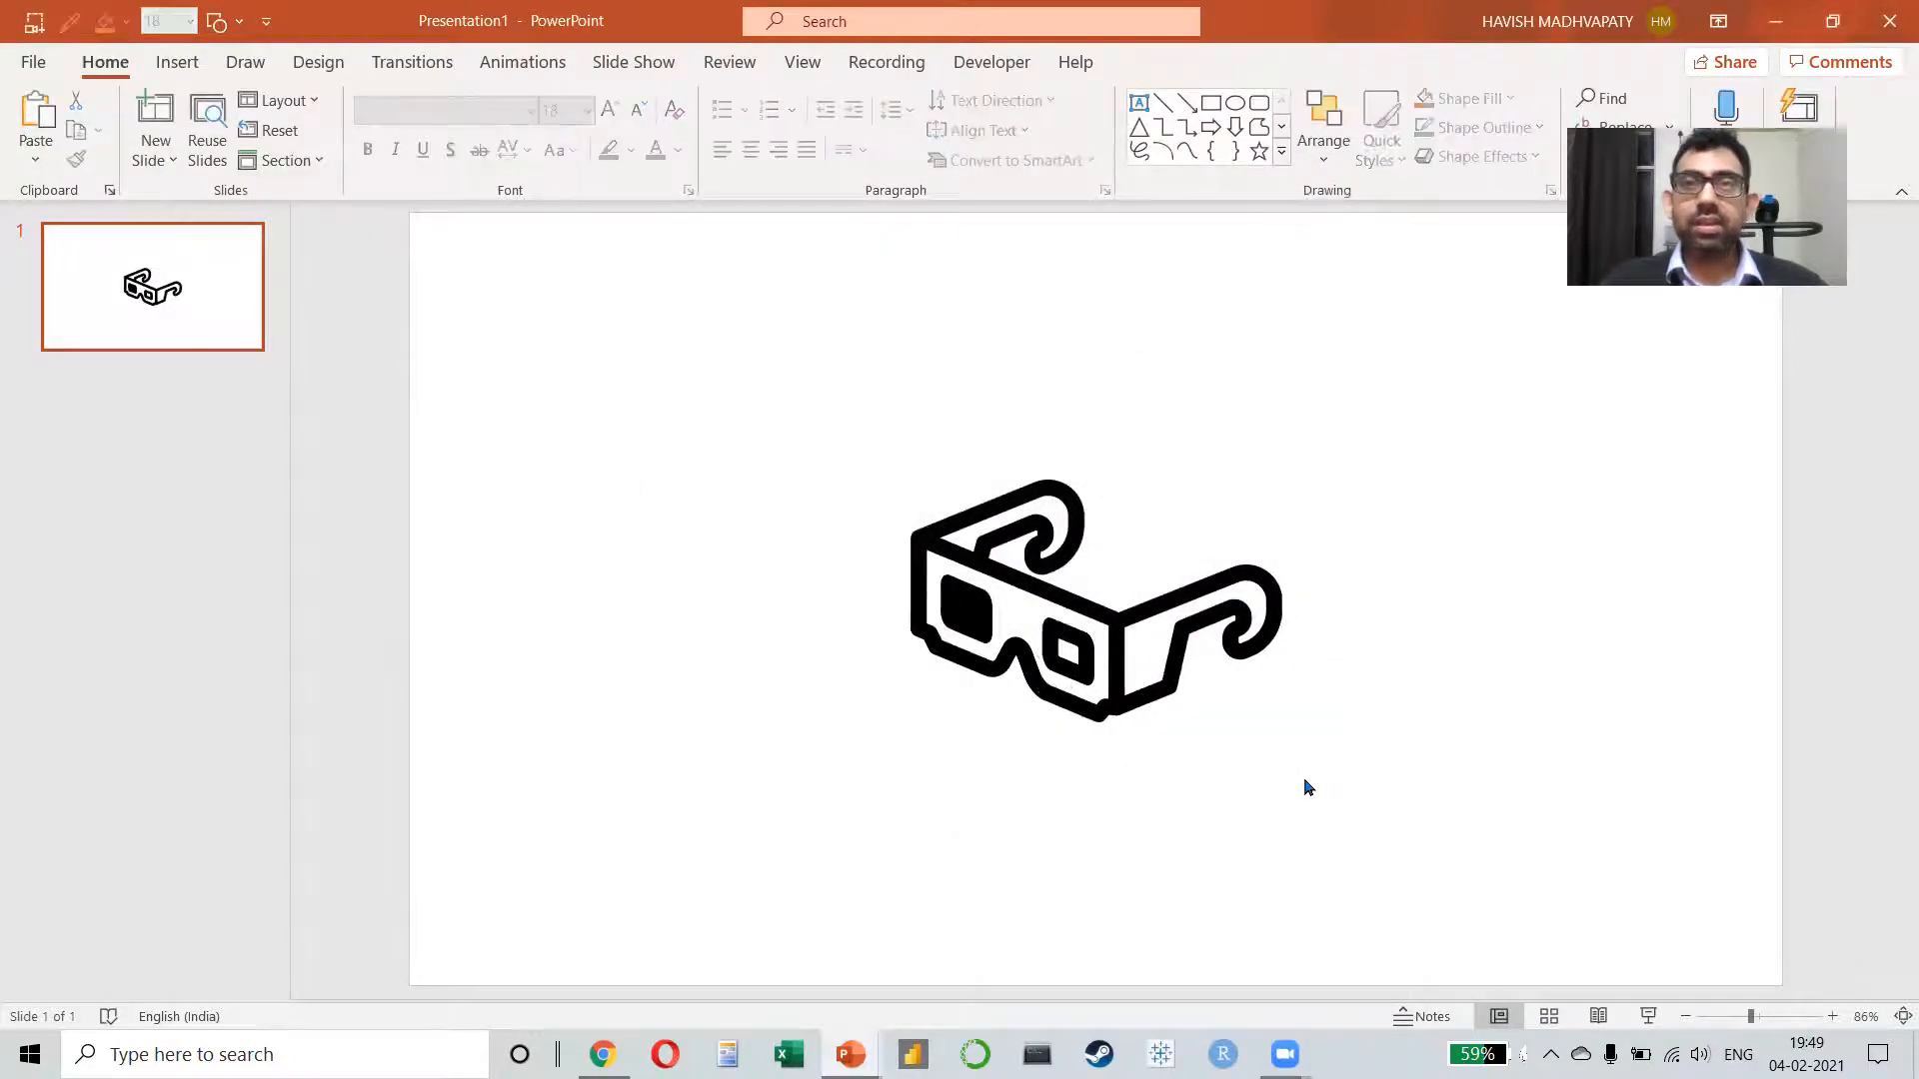
Step: Fill the solid lens of the glasses with the standard red
{"action": "left_click", "coordinate": [981, 600]}
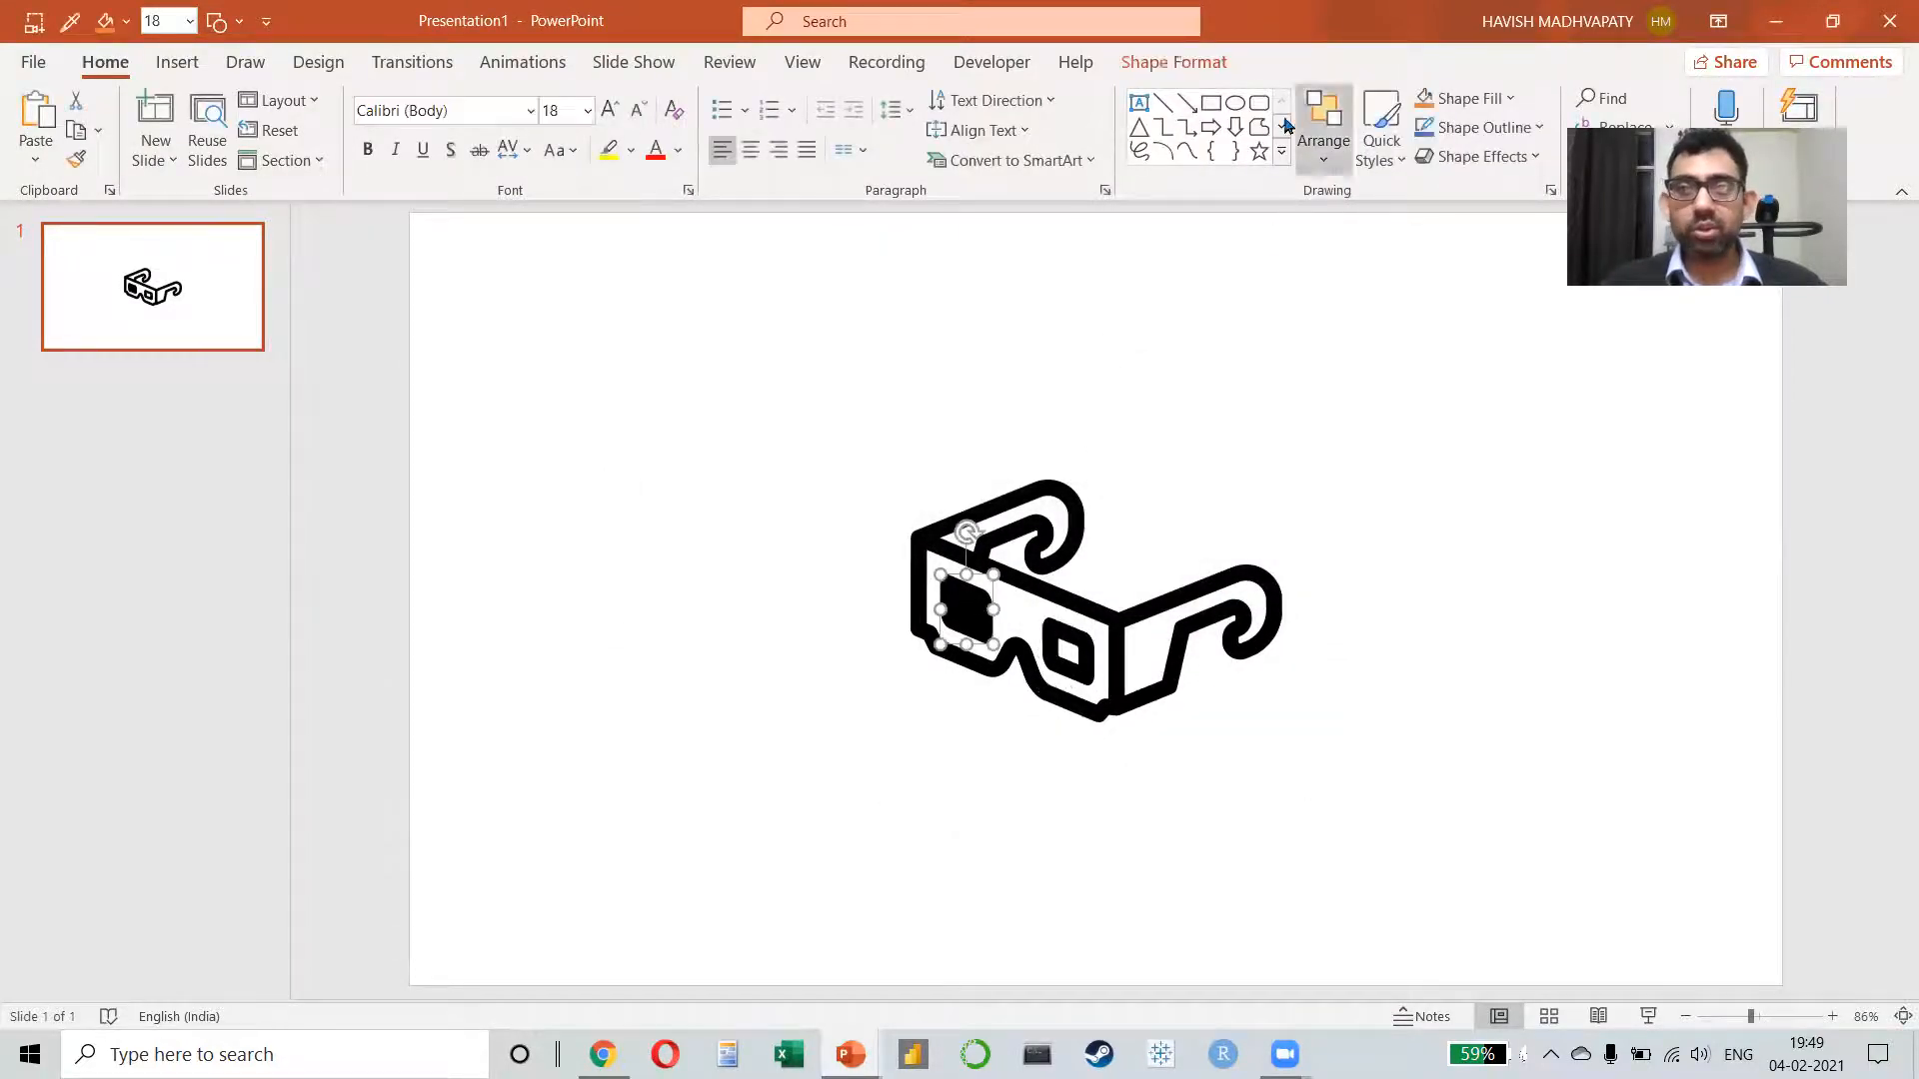
{"action": "left_click", "coordinate": [1146, 66]}
{"action": "left_click", "coordinate": [905, 98]}
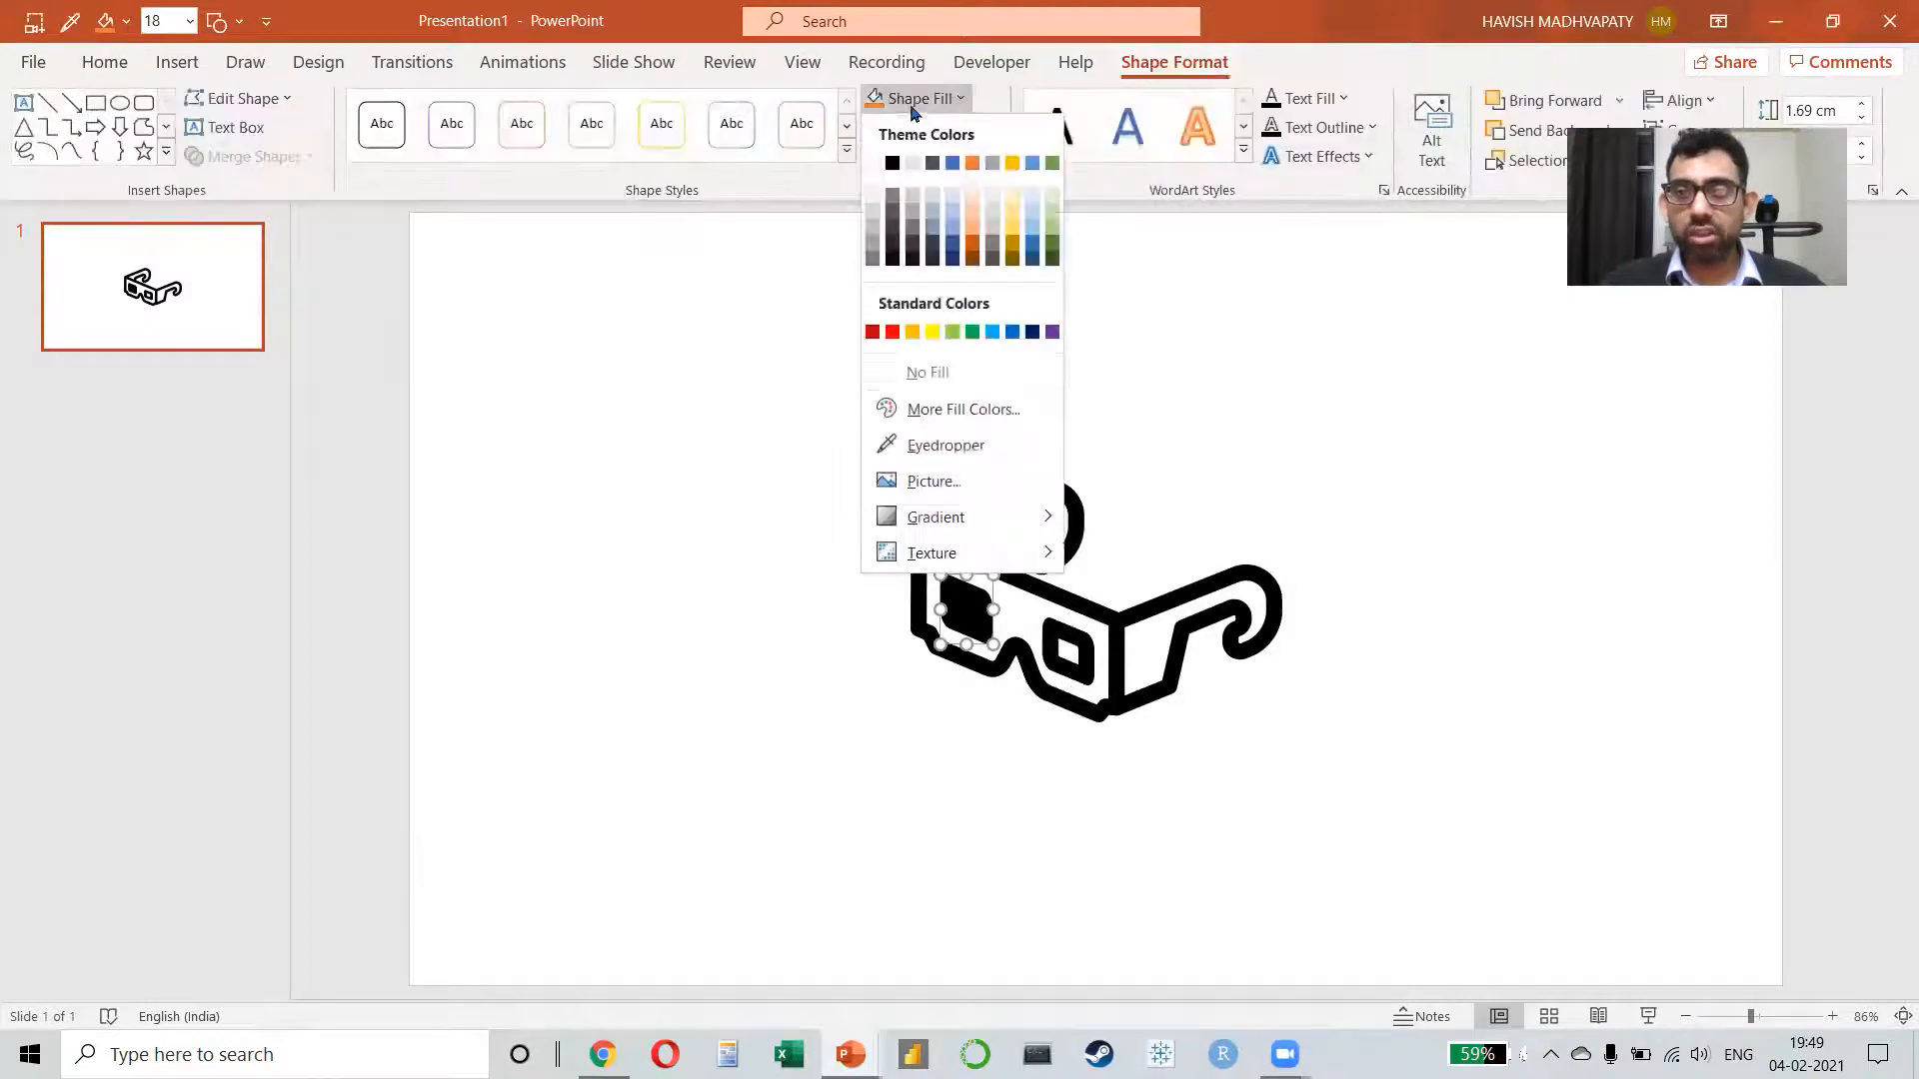
{"action": "left_click", "coordinate": [892, 332]}
Step: Fill the hollow lens of the glasses with the standard blue
{"action": "left_click", "coordinate": [1069, 649]}
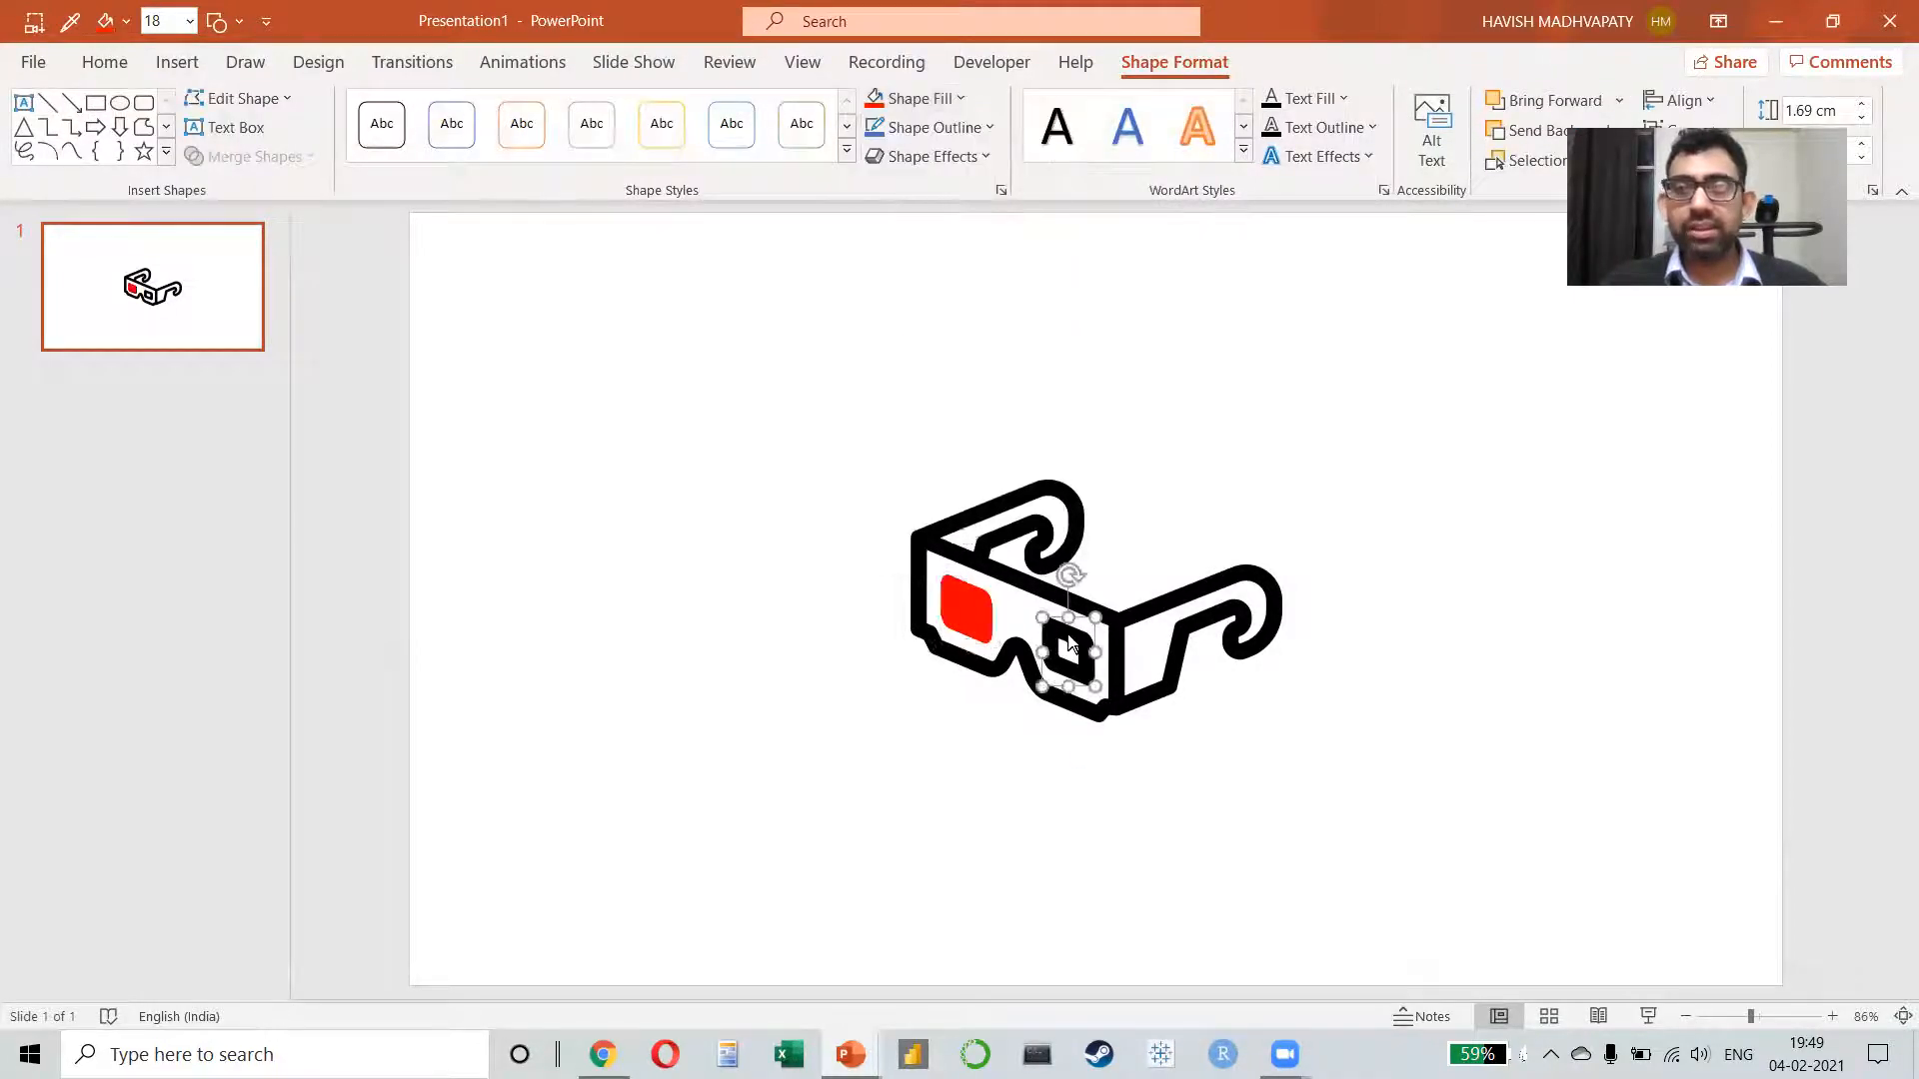
{"action": "left_click", "coordinate": [920, 104]}
{"action": "left_click", "coordinate": [1012, 332]}
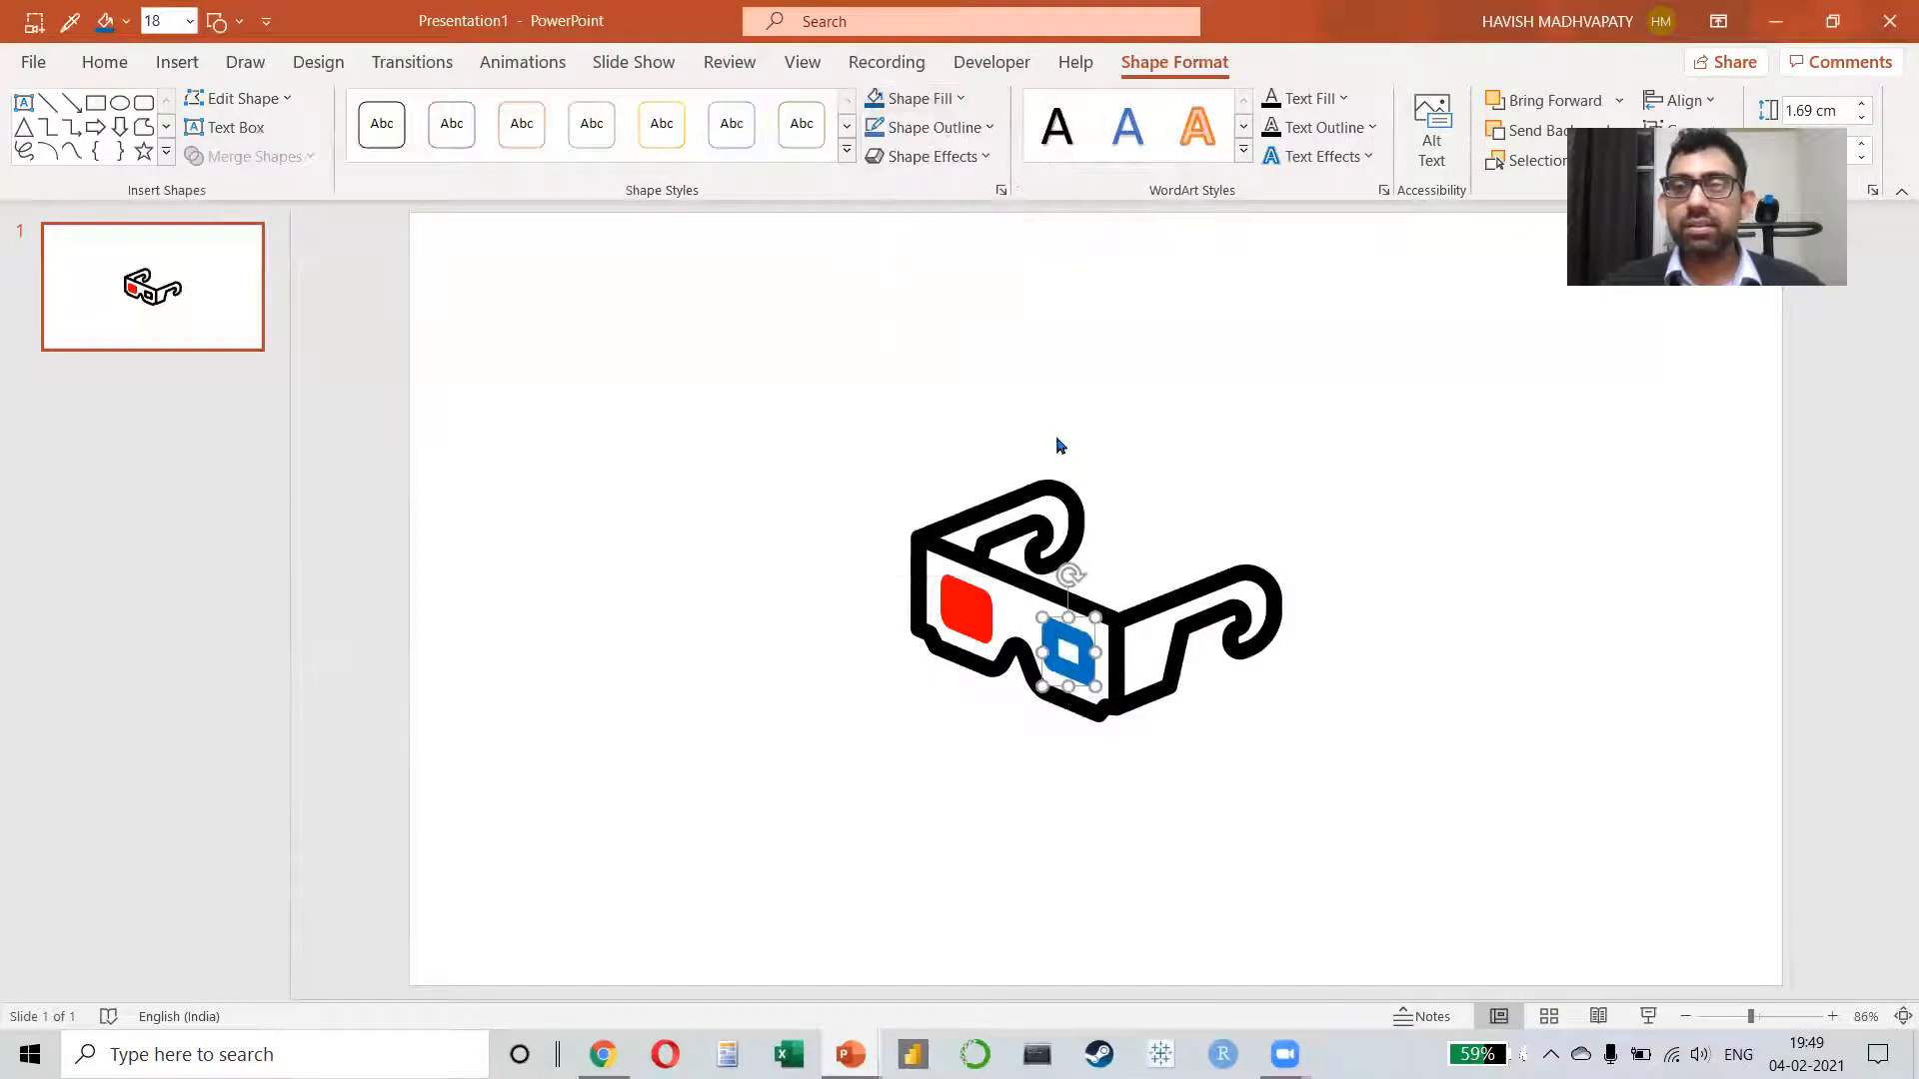
Step: Fill the frame of the glasses with a theme grey
{"action": "left_click", "coordinate": [1040, 487]}
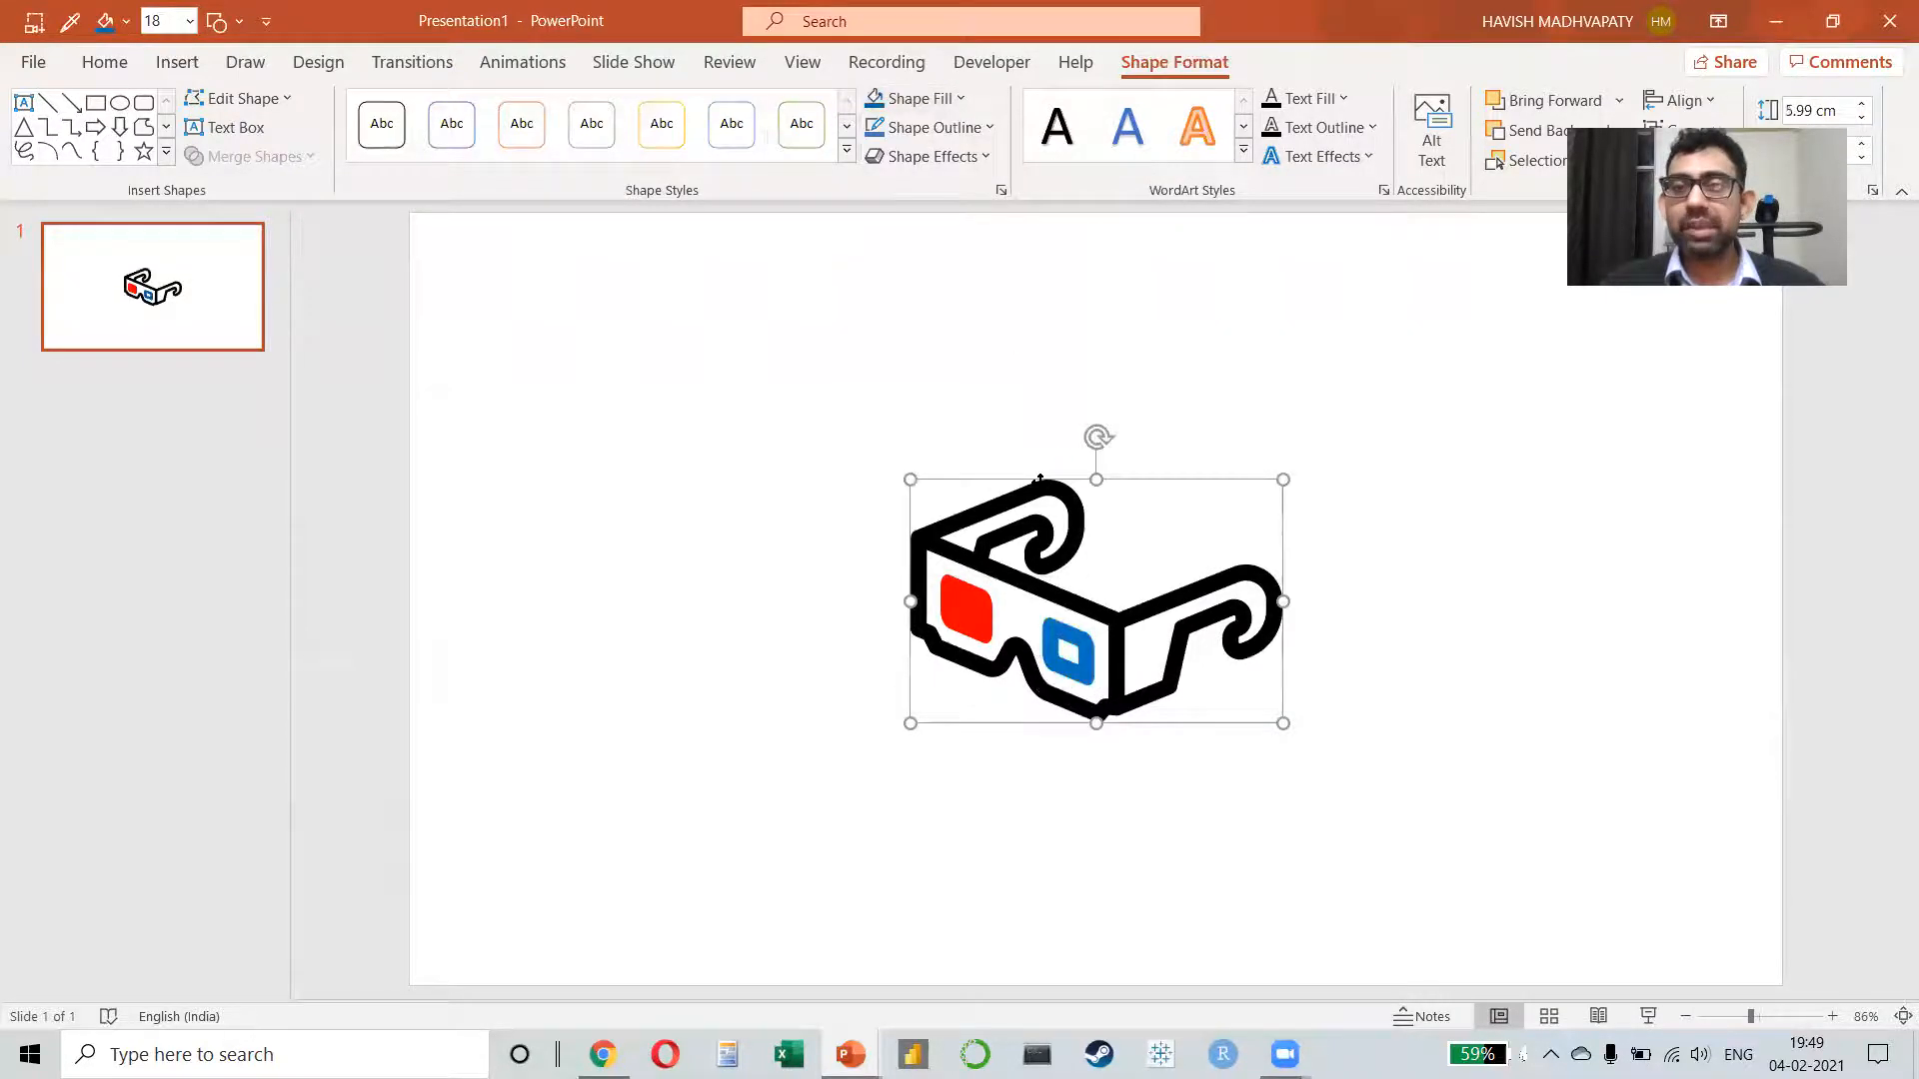
{"action": "left_click", "coordinate": [914, 98]}
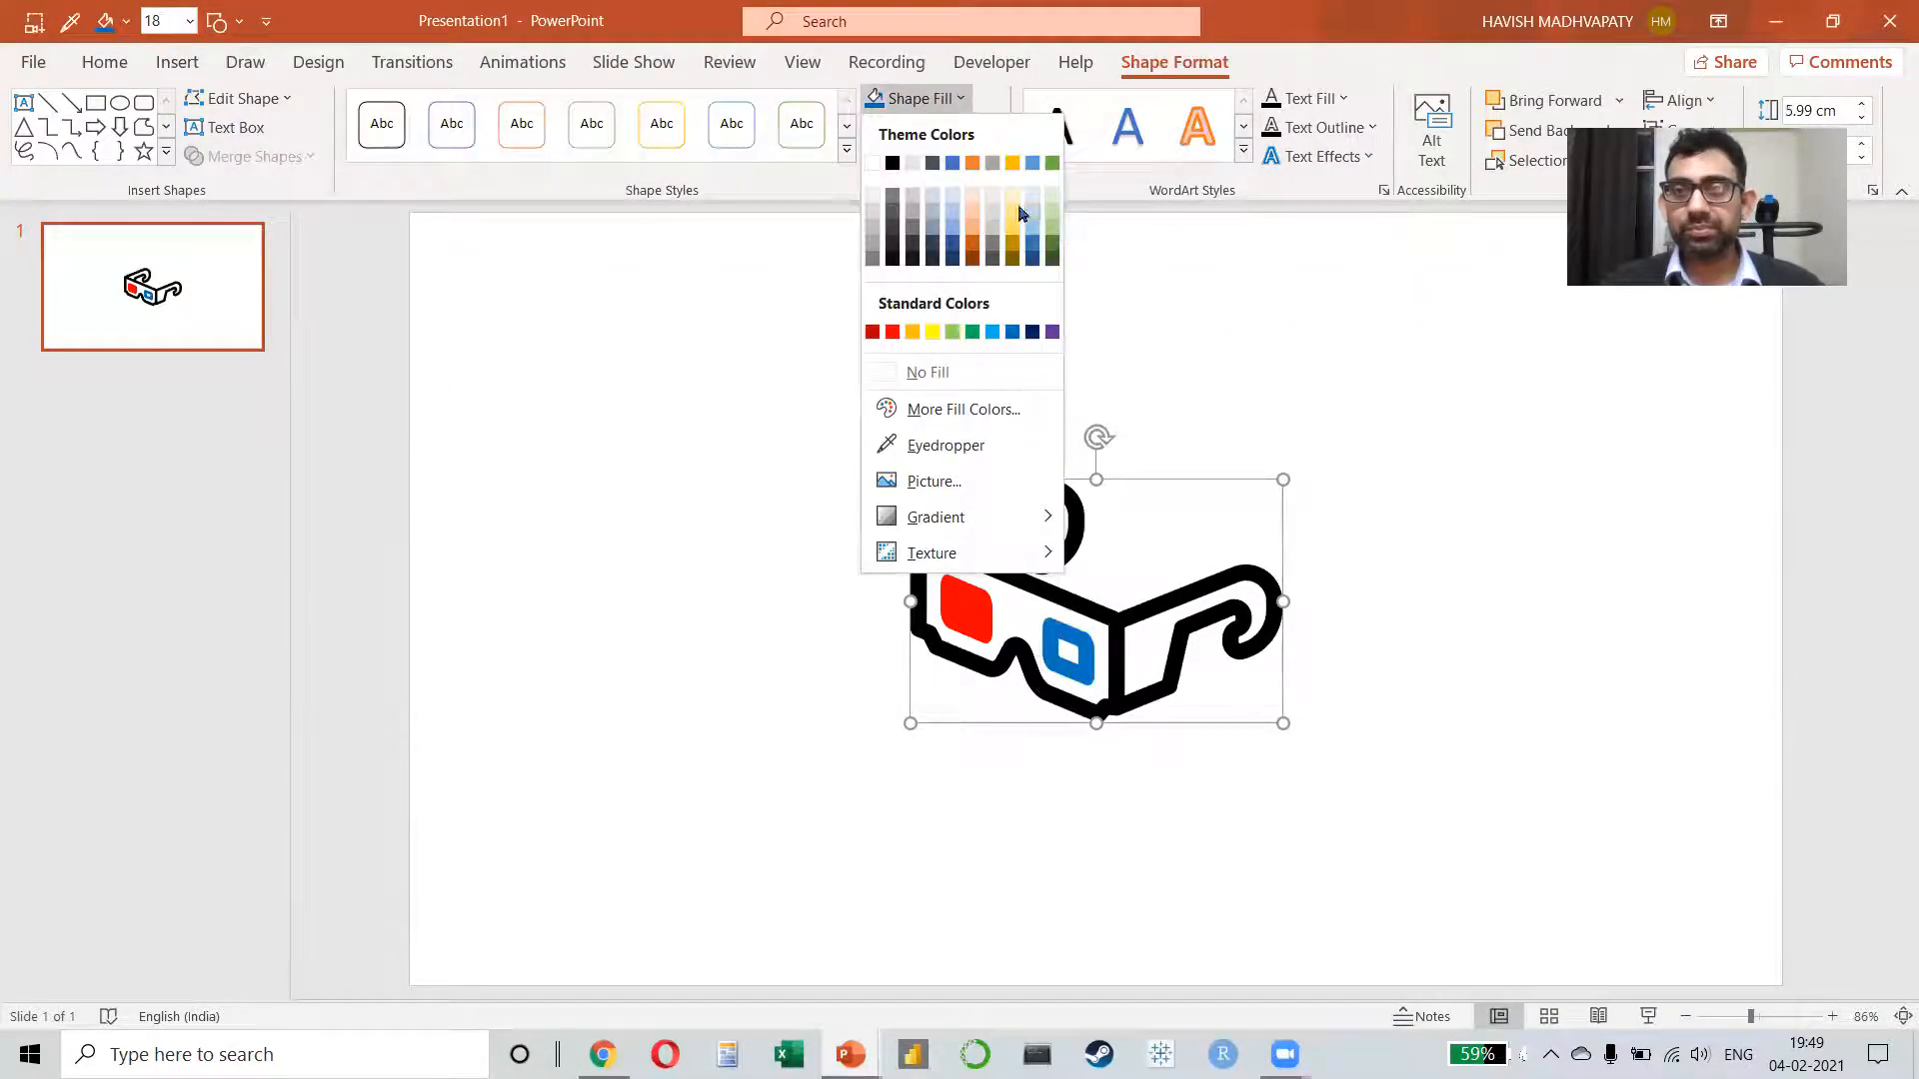
{"action": "left_click", "coordinate": [913, 222]}
{"action": "left_click", "coordinate": [1221, 412]}
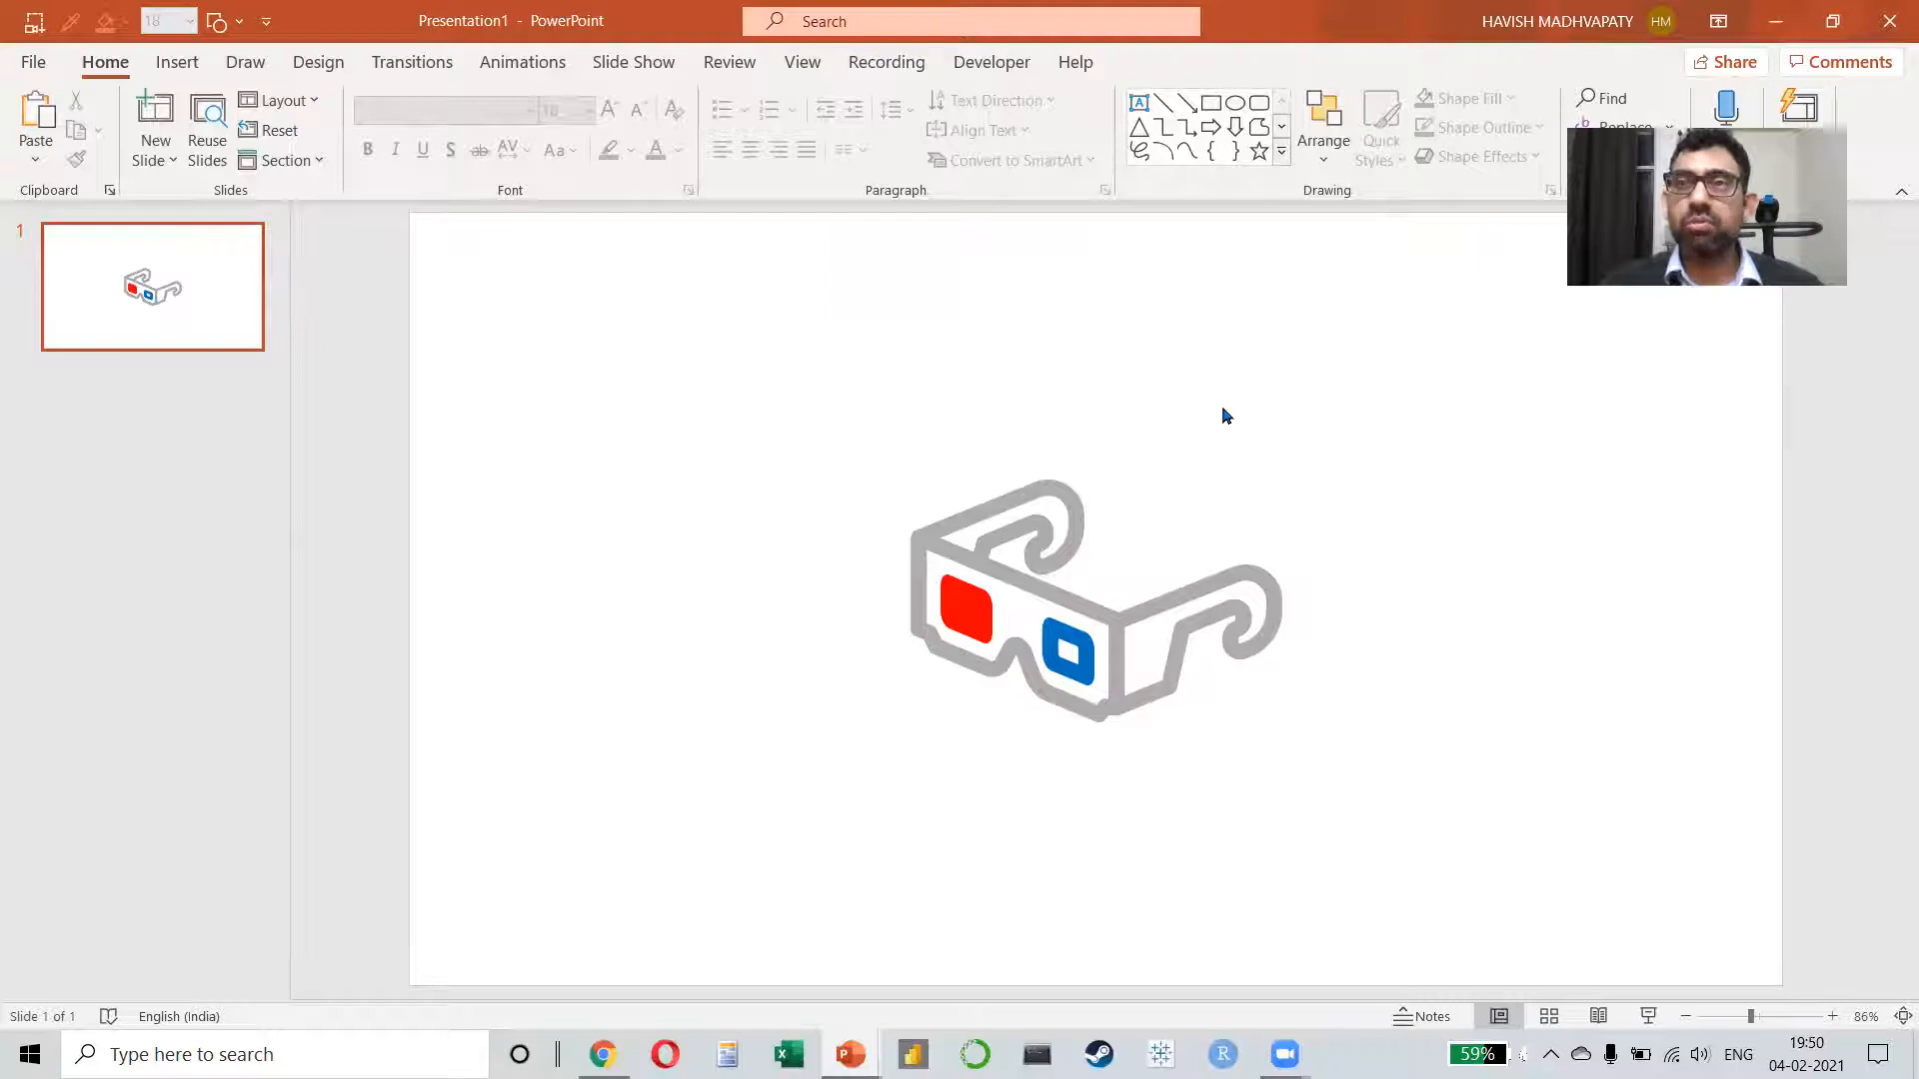
Step: Delete the hollow blue lens and put a copy of the solid red lens in its place
{"action": "double_click", "coordinate": [1074, 652]}
{"action": "key", "text": "Delete"}
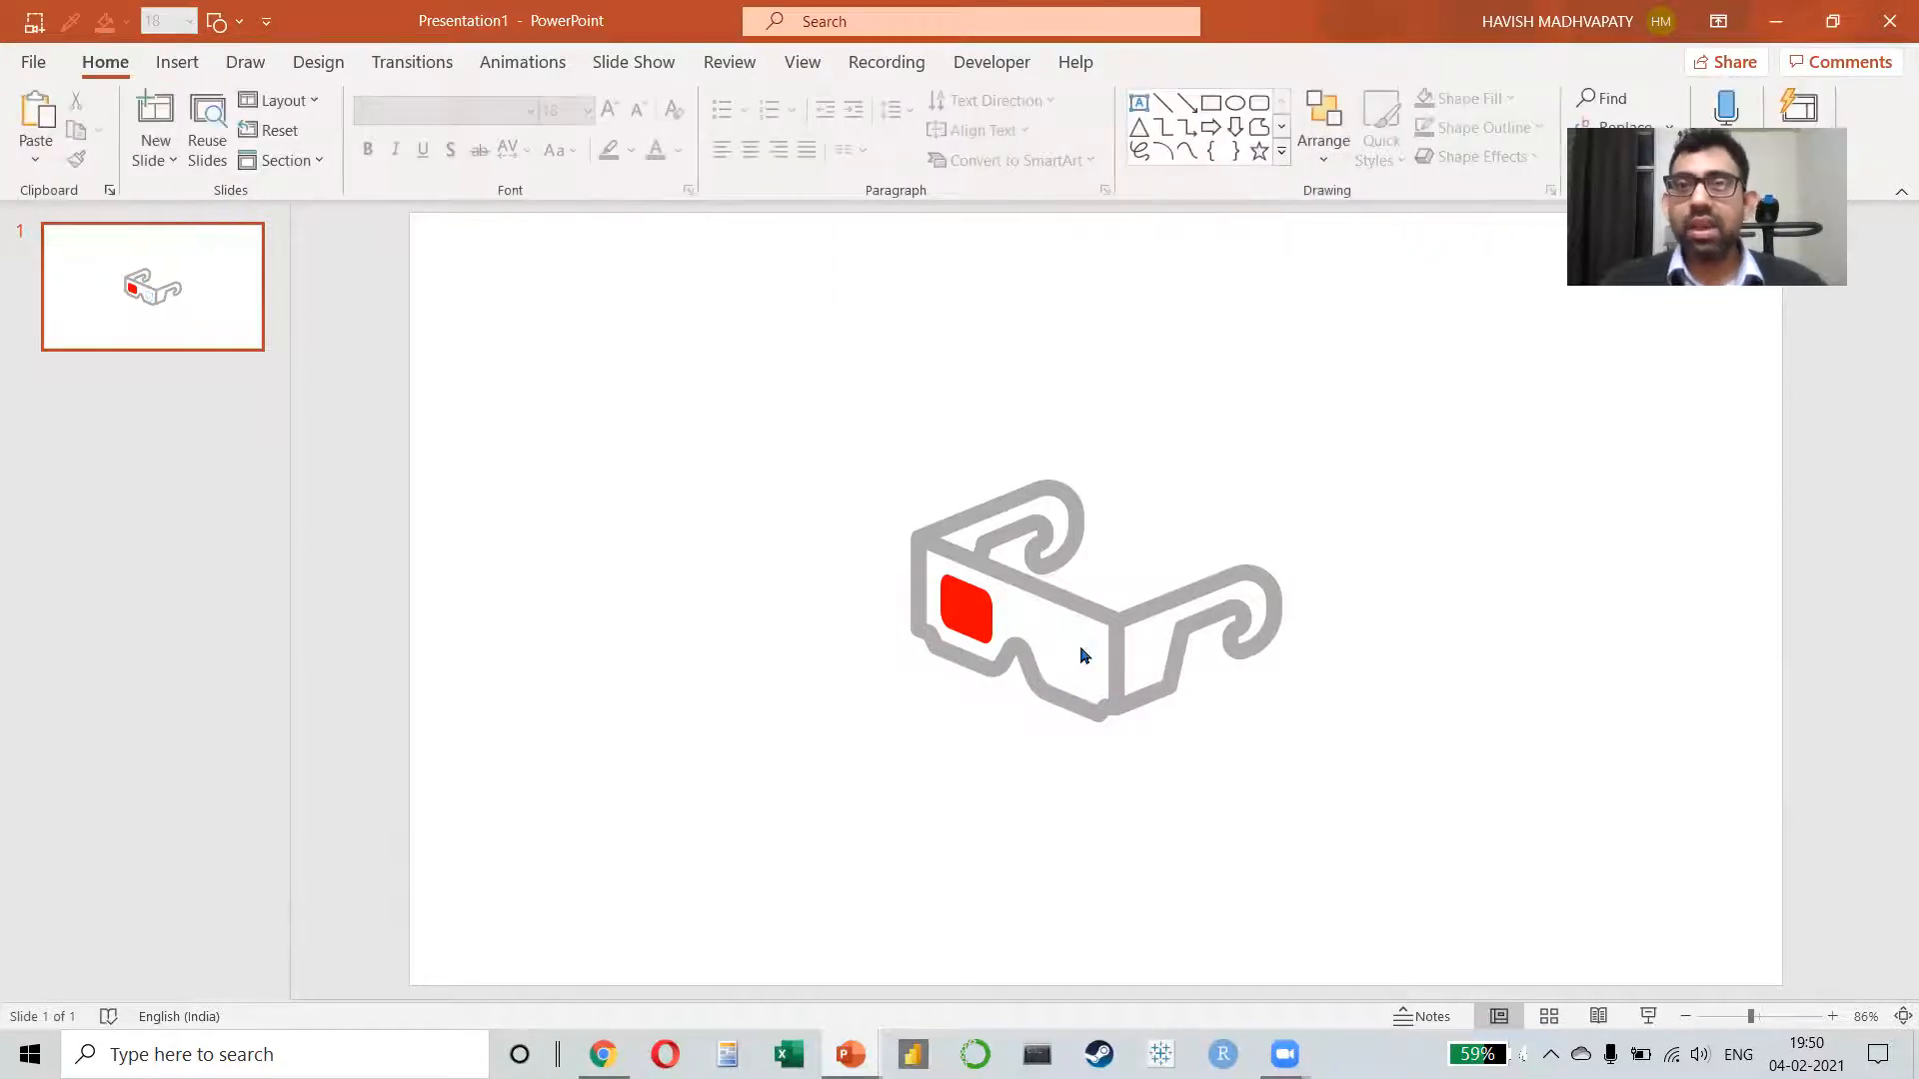
{"action": "left_click", "coordinate": [963, 607]}
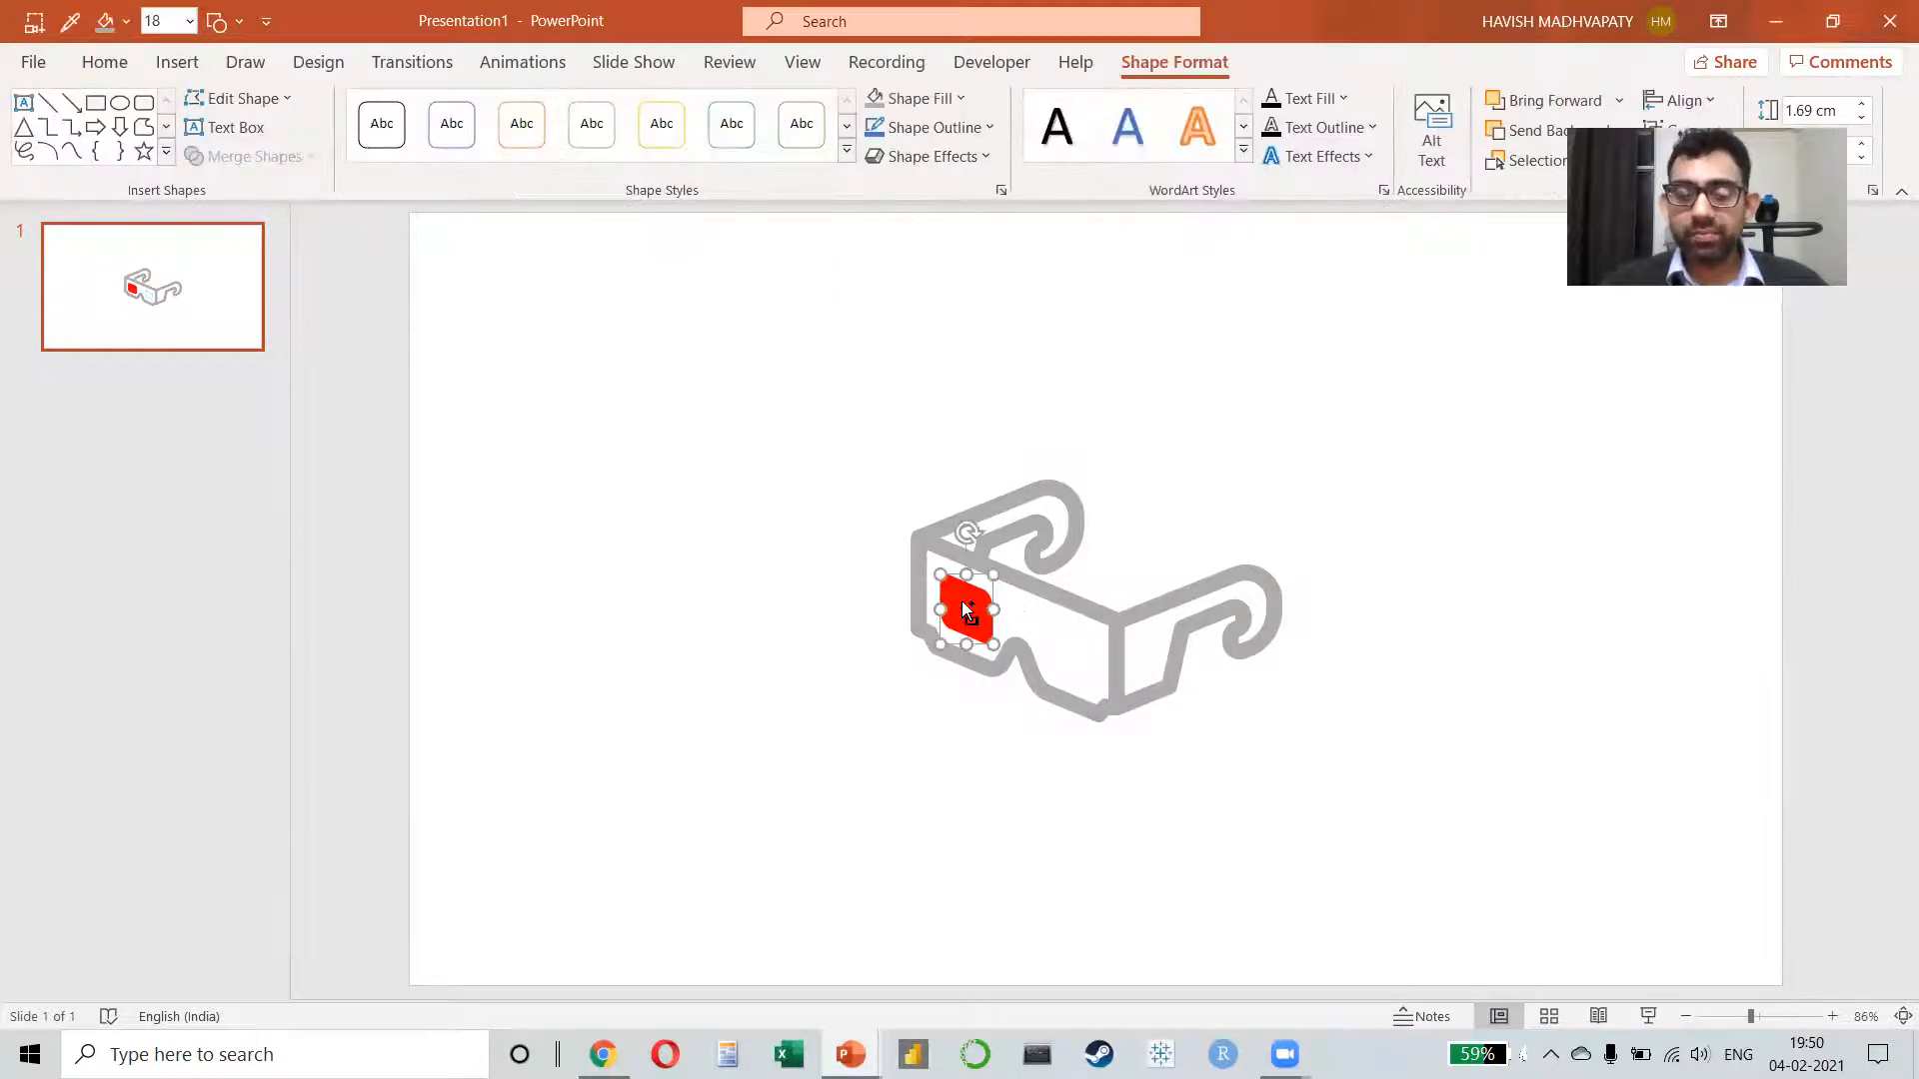
{"action": "key", "text": "ctrl+v"}
{"action": "left_click_drag", "start_coordinate": [994, 648], "coordinate": [1086, 663]}
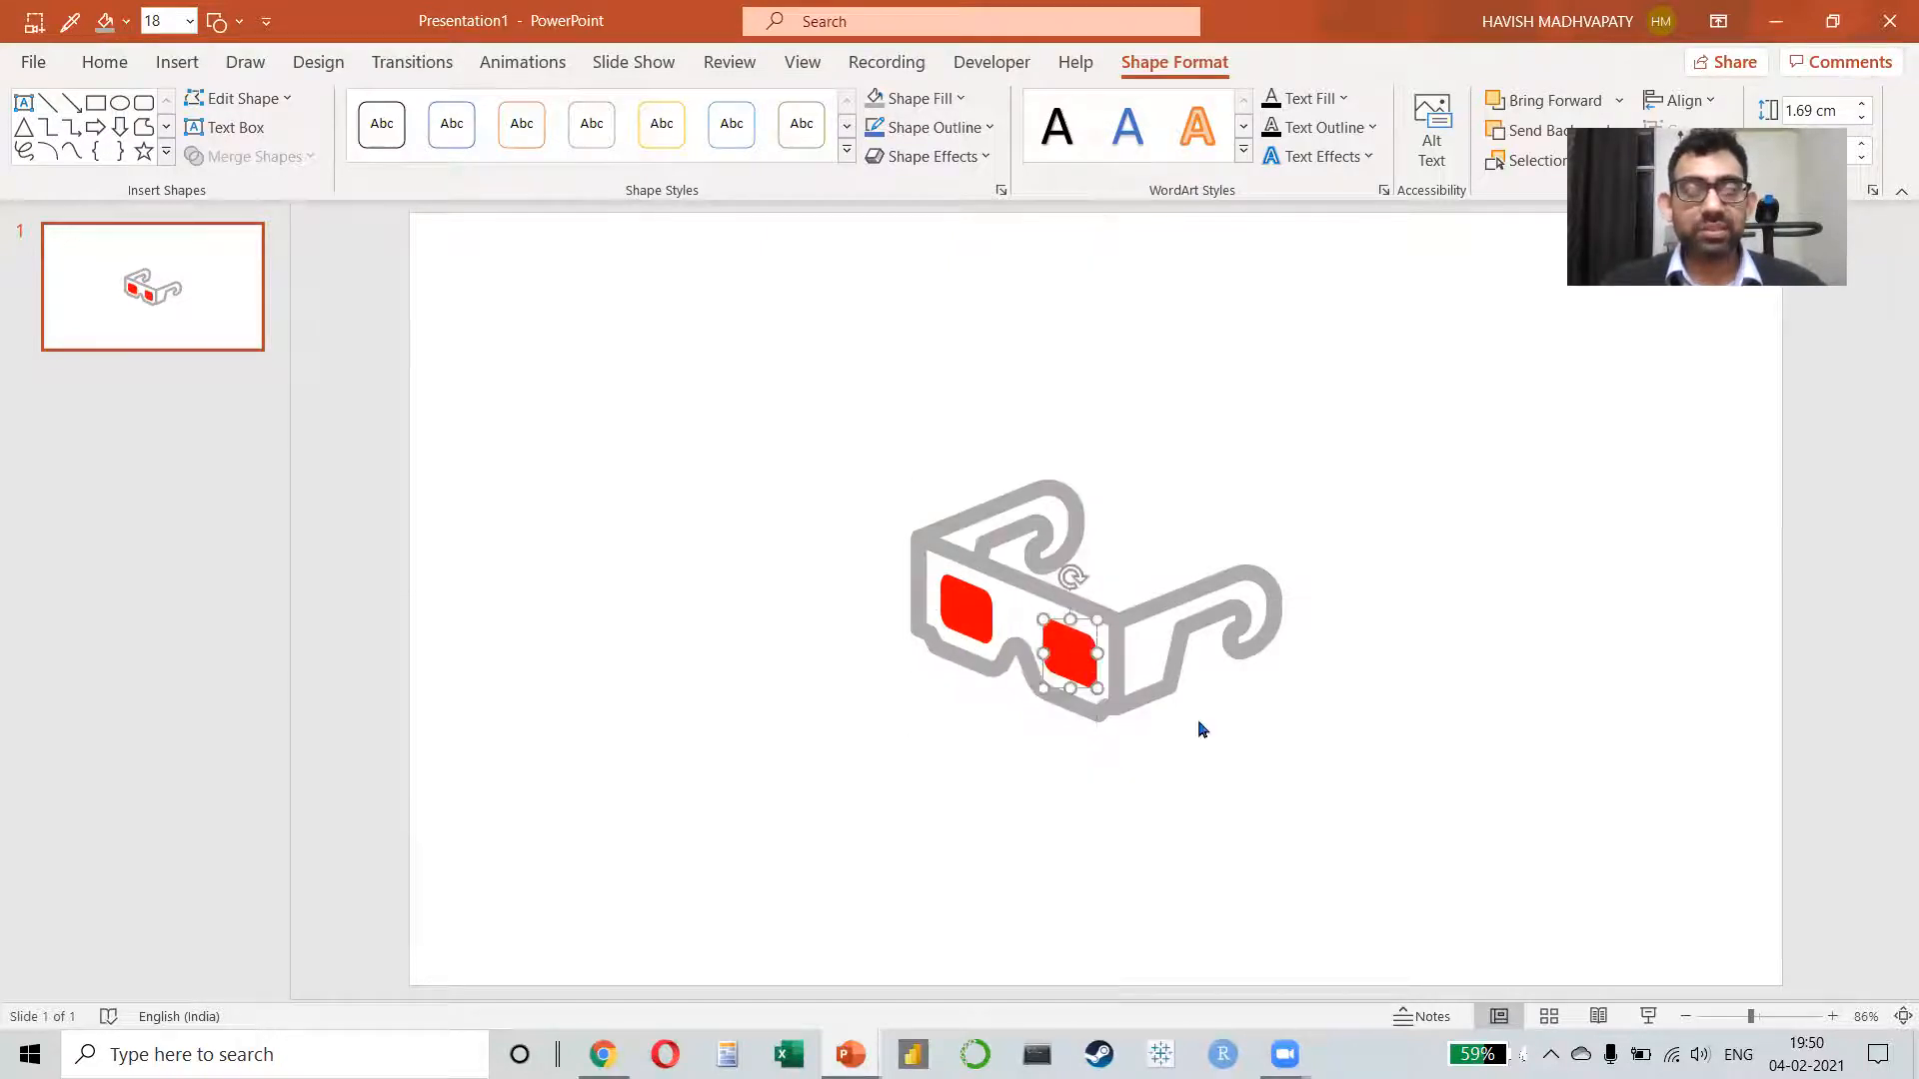
Step: Fill the copied lens with the standard blue and deselect it
{"action": "left_click", "coordinate": [911, 112]}
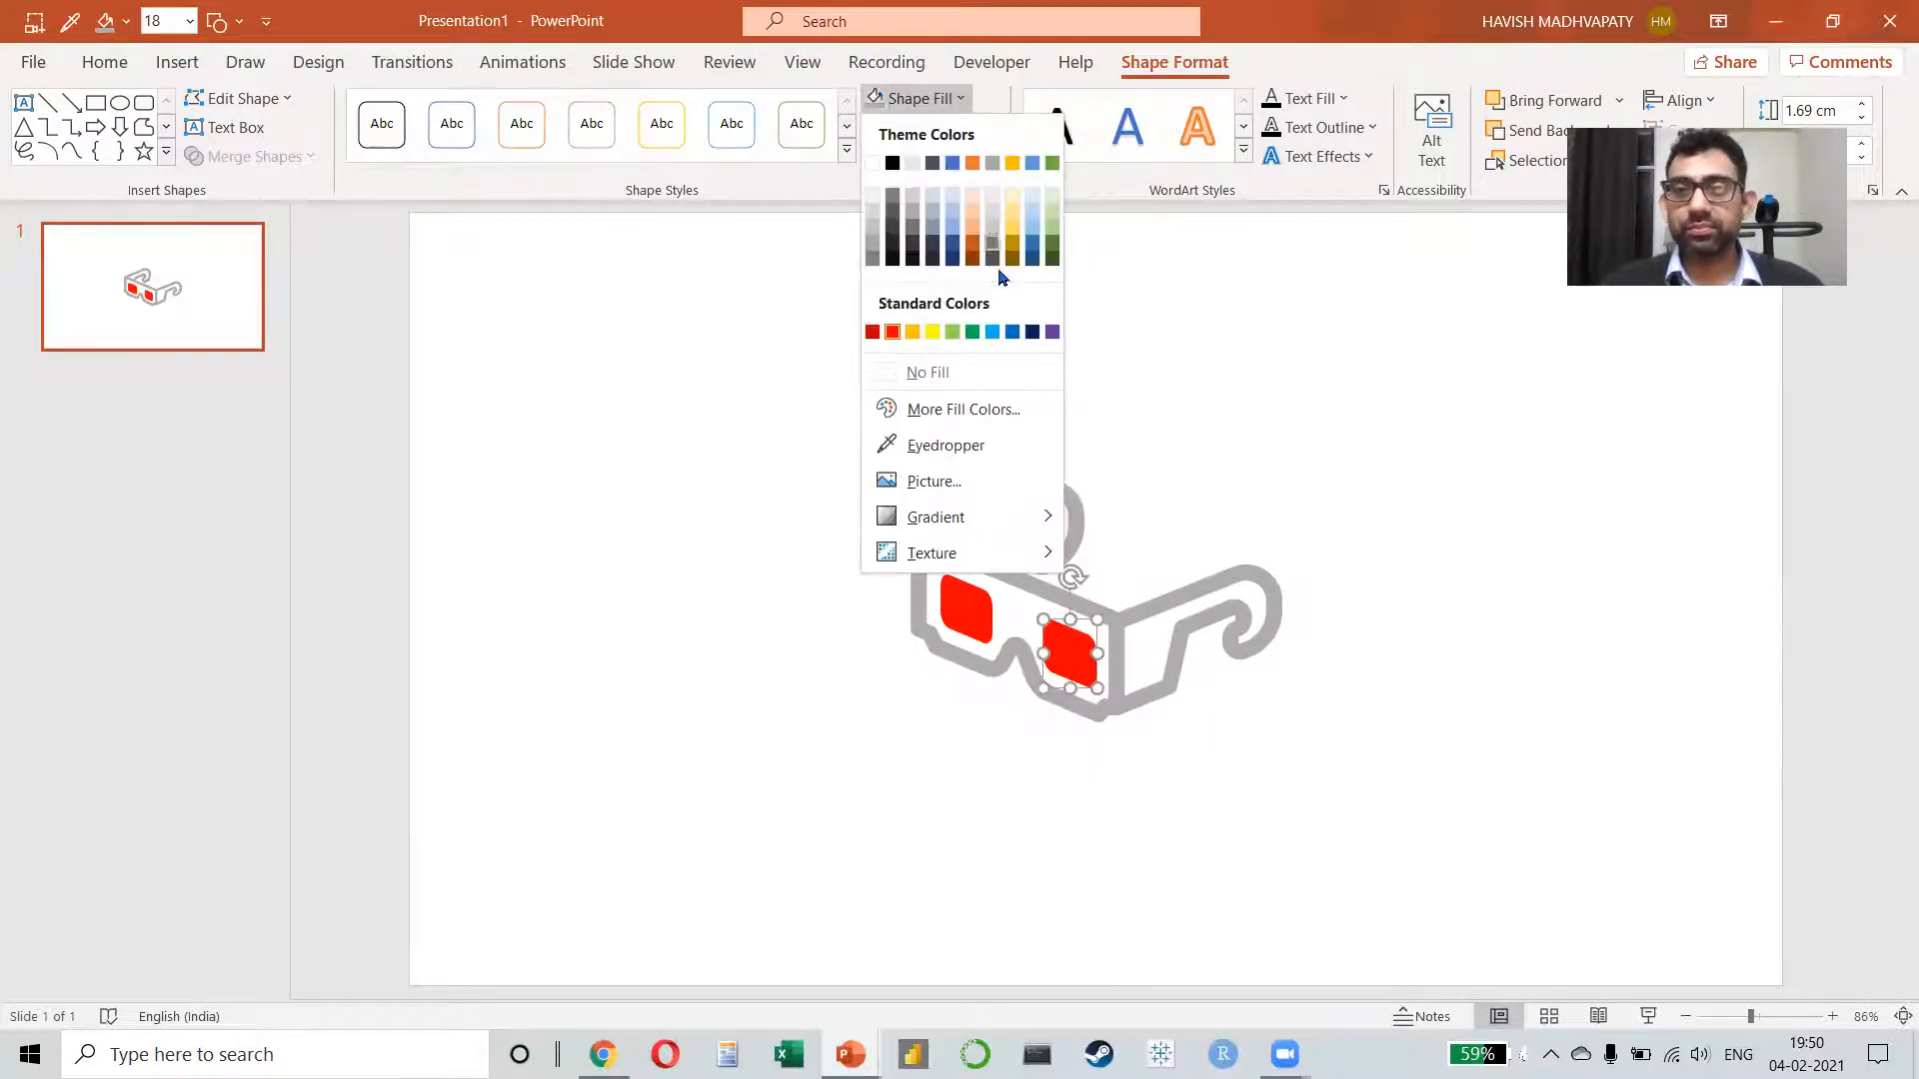
{"action": "left_click", "coordinate": [1011, 333]}
{"action": "left_click", "coordinate": [707, 510]}
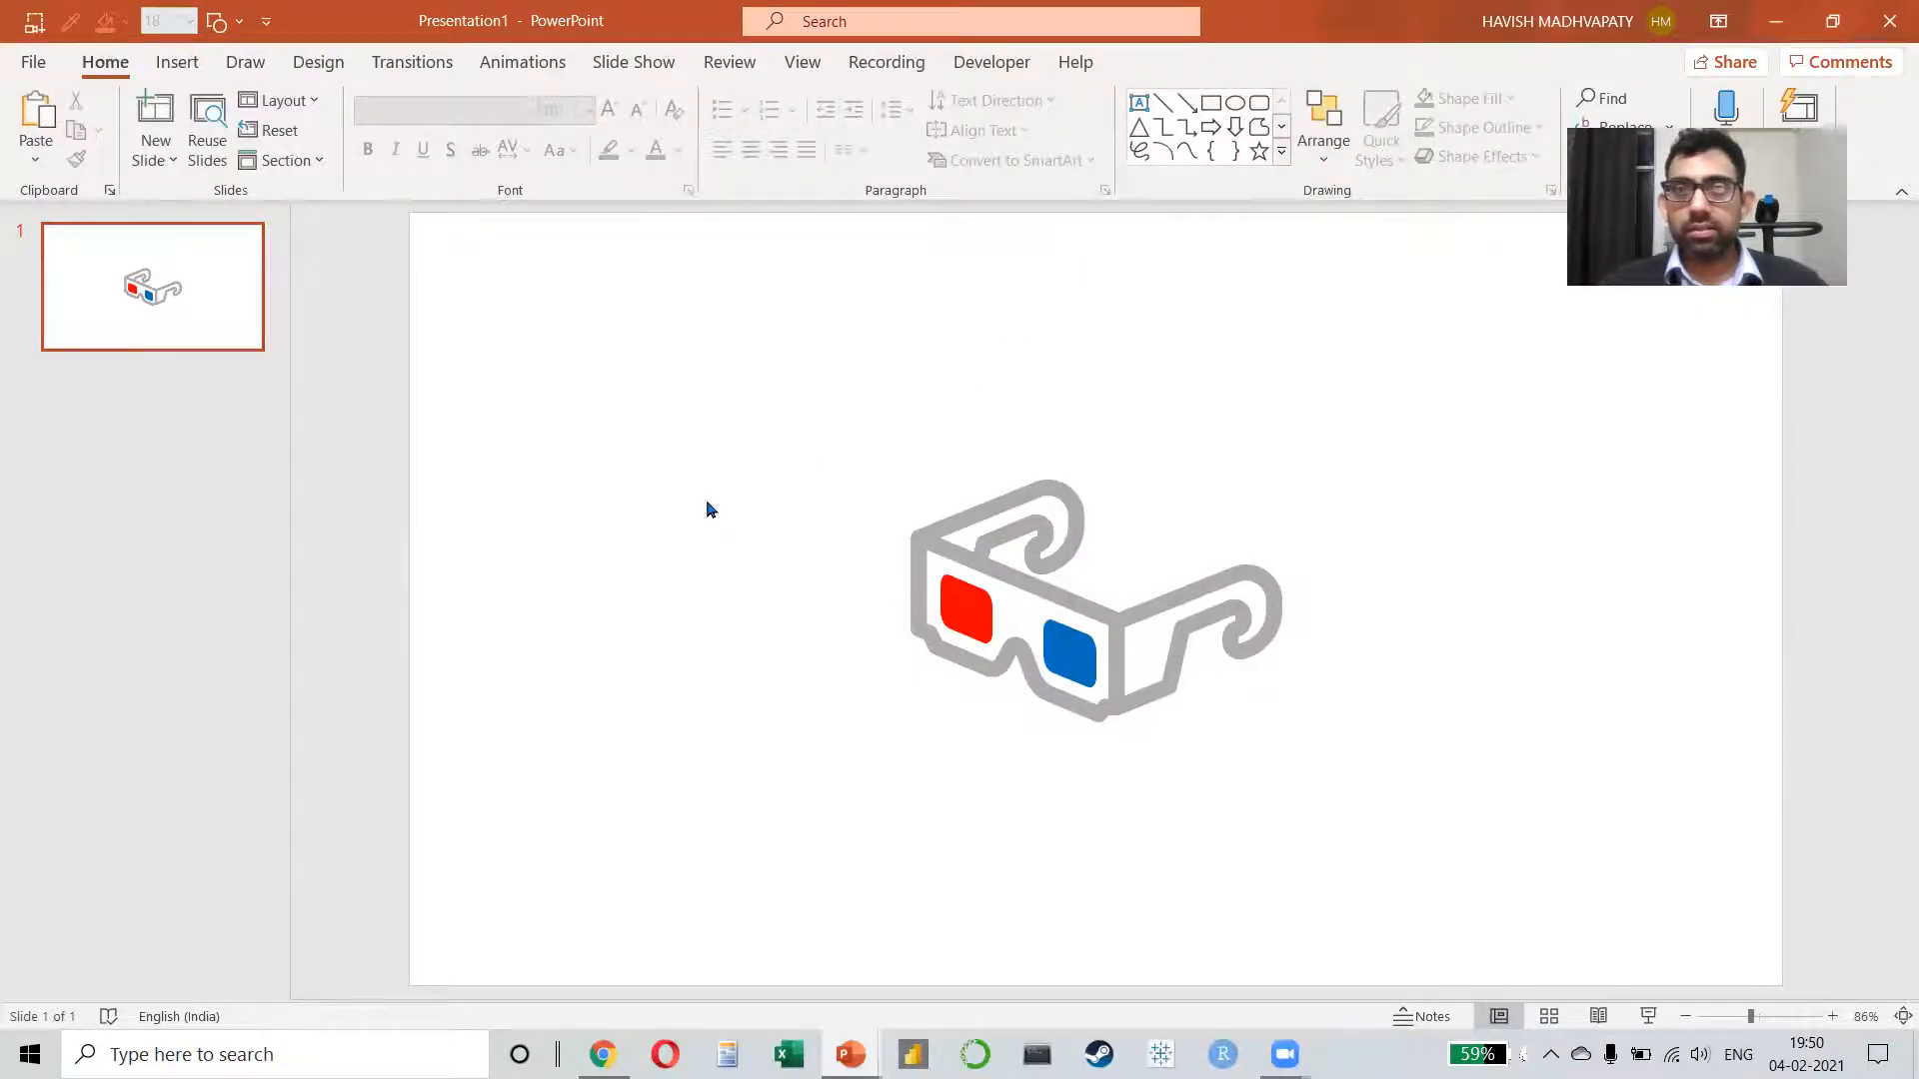
Step: Switch to Chrome, start a new browser window, and open pixabay.com
{"action": "key", "text": "alt+Tab"}
{"action": "key", "text": "alt+Tab"}
{"action": "key", "text": "alt+Tab"}
{"action": "key", "text": "alt+Tab"}
{"action": "key", "text": "alt+Tab"}
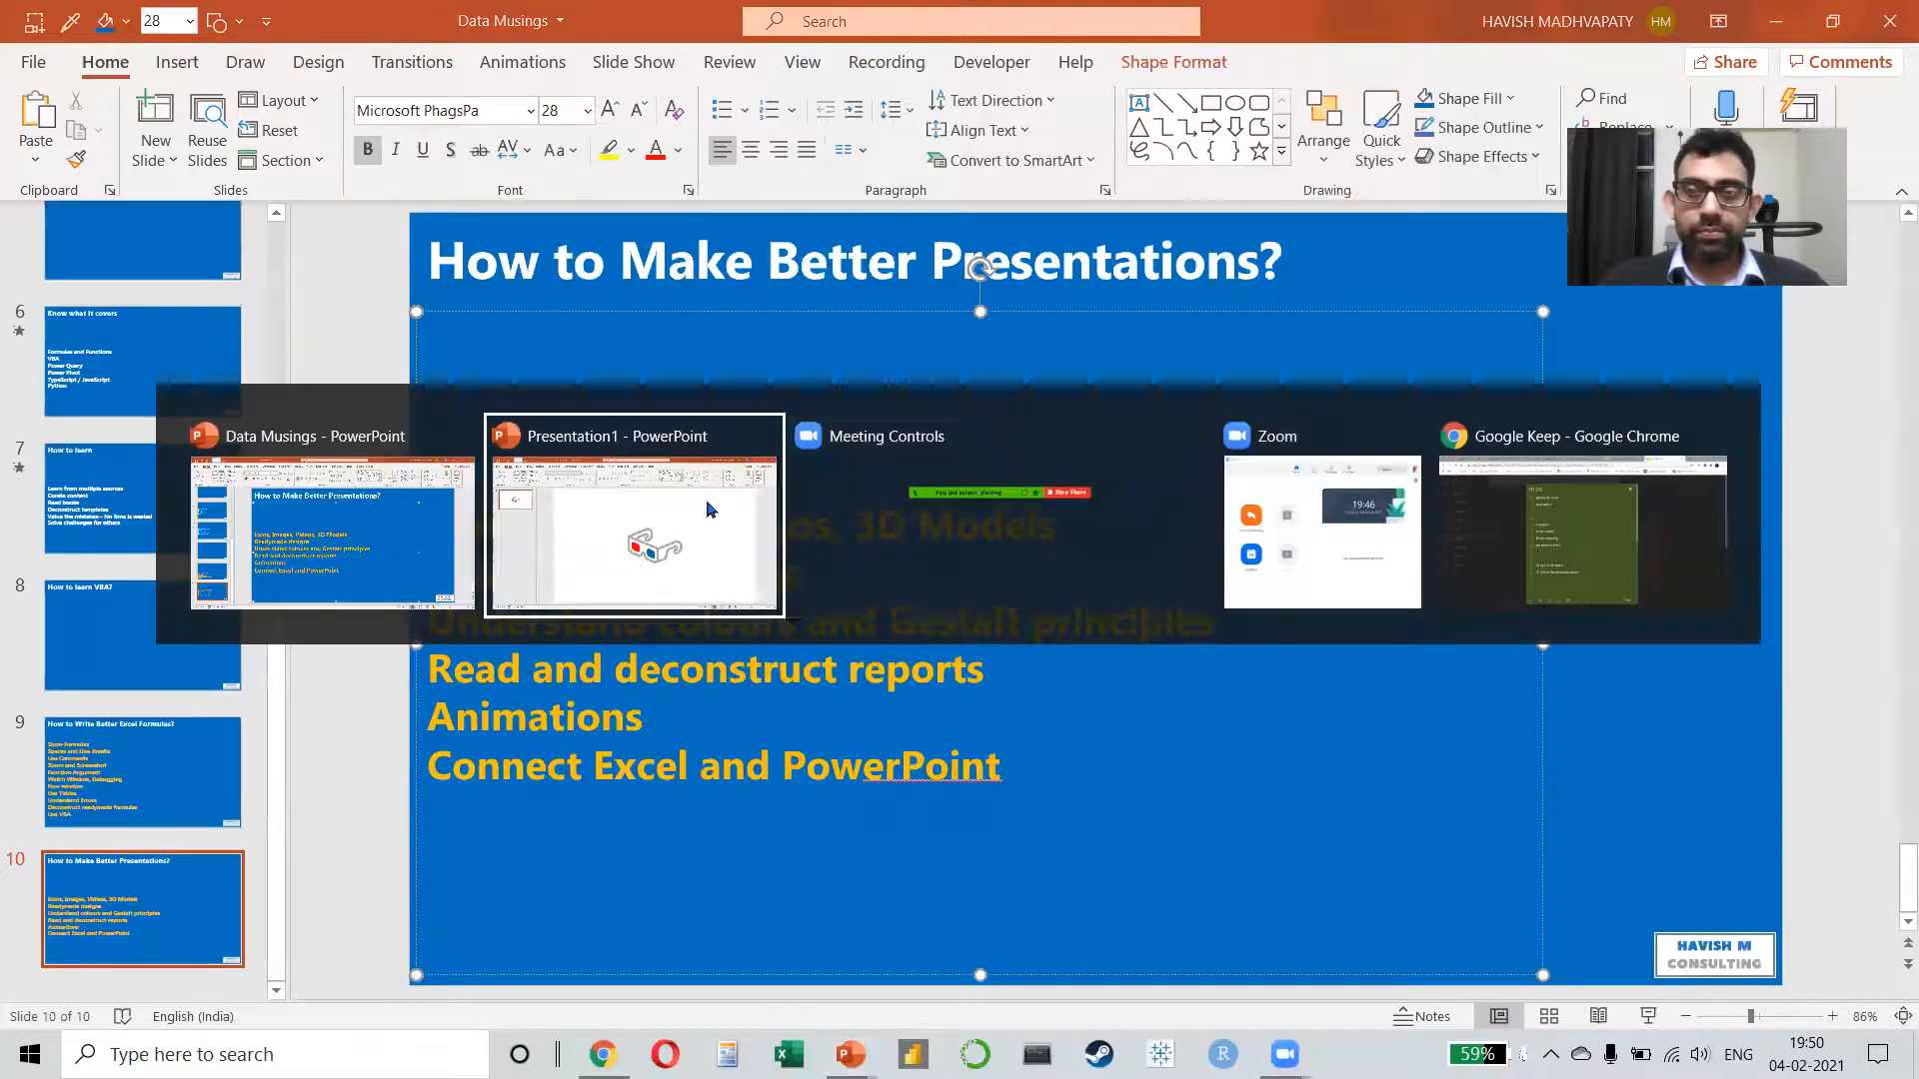
{"action": "key", "text": "ctrl+n"}
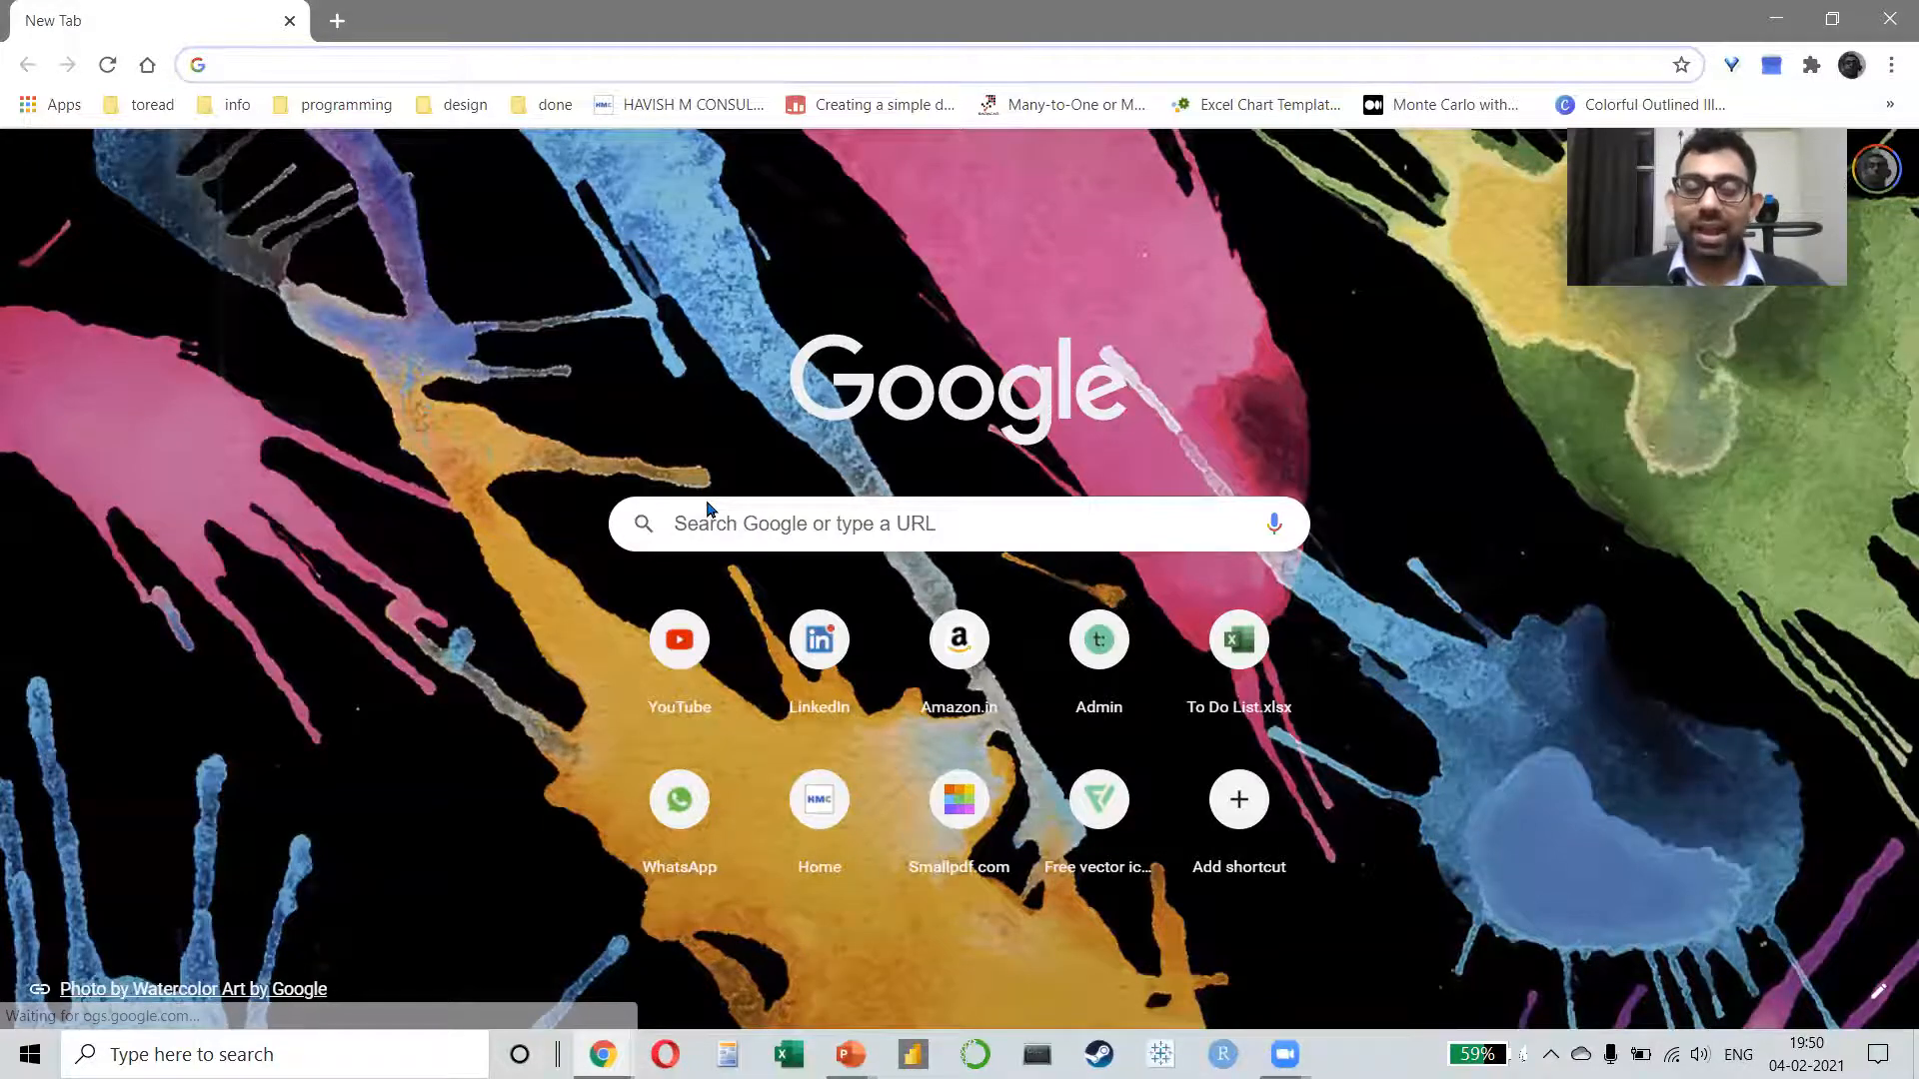
{"action": "type", "text": "pixabay"}
{"action": "key", "text": "Return"}
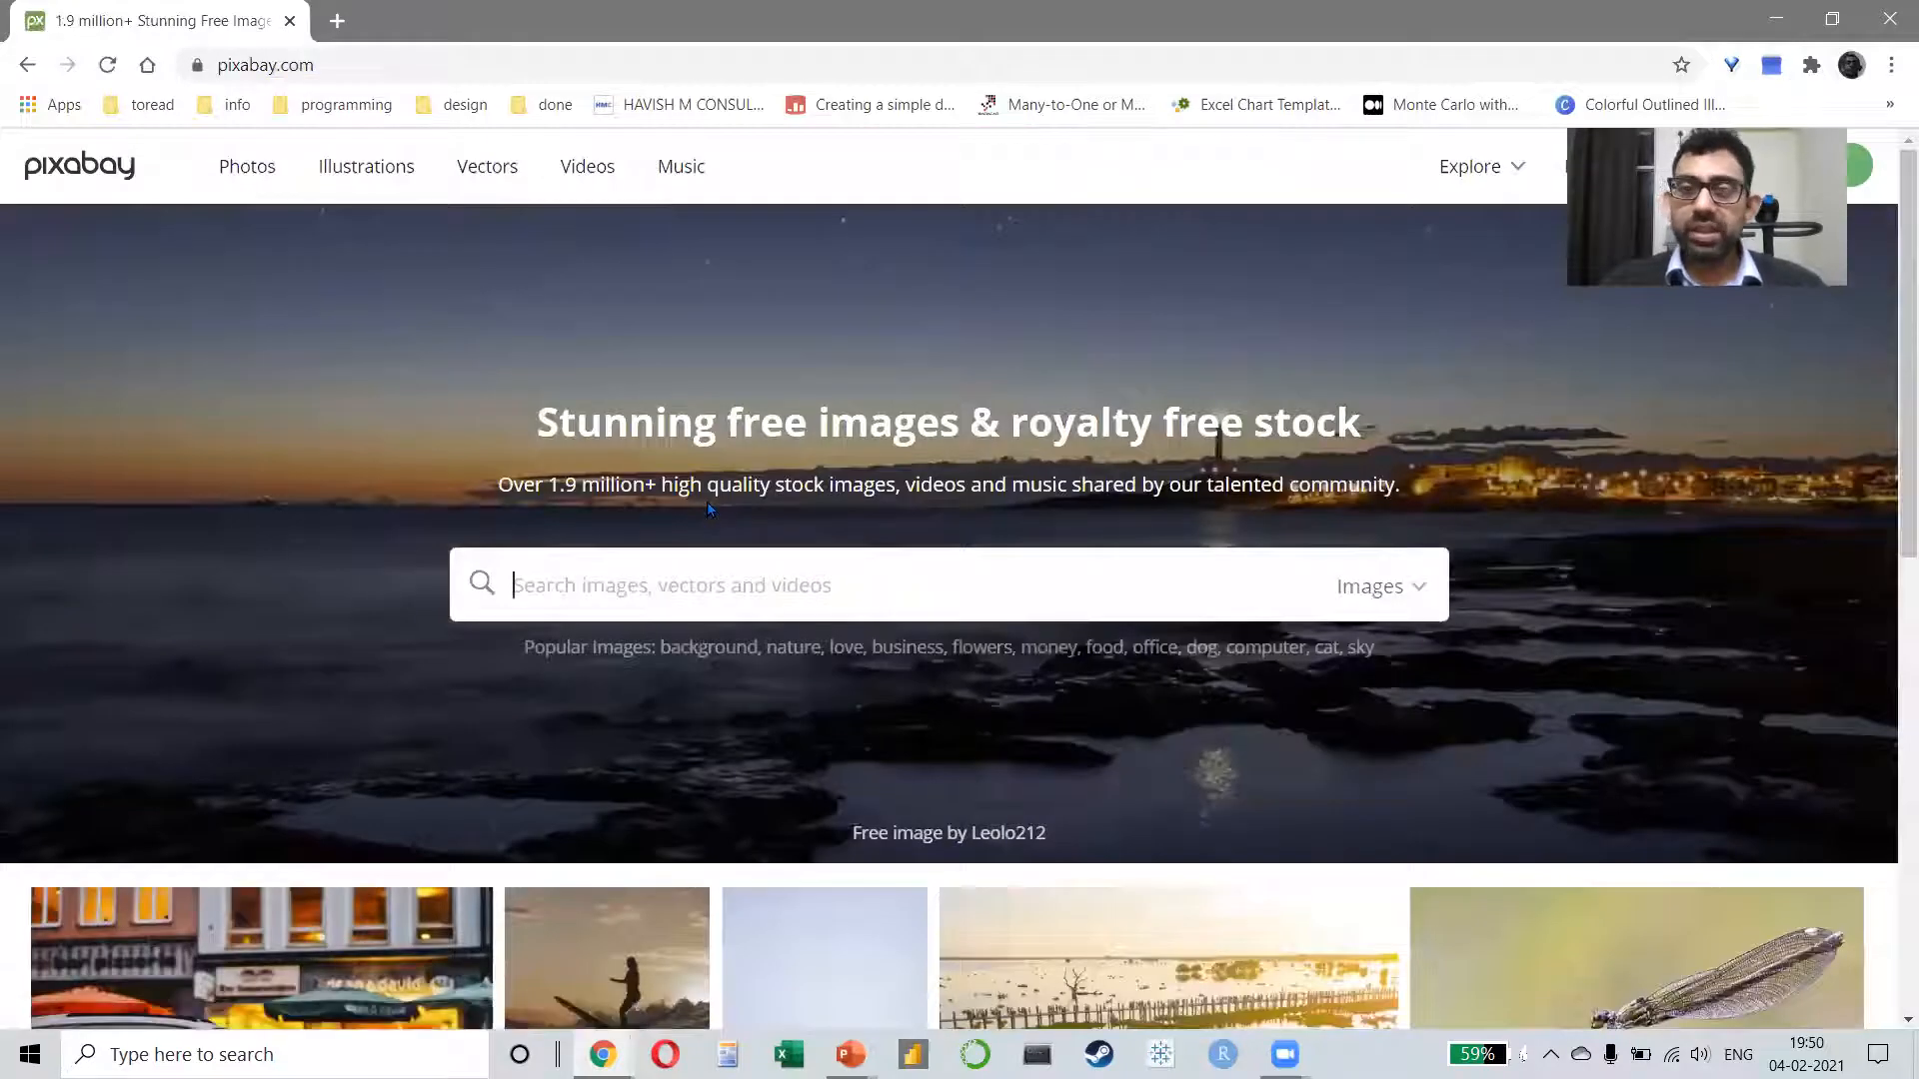
Step: Search Pixabay for "city" with the media type set to Videos, and look through the results
{"action": "left_click", "coordinate": [1383, 600]}
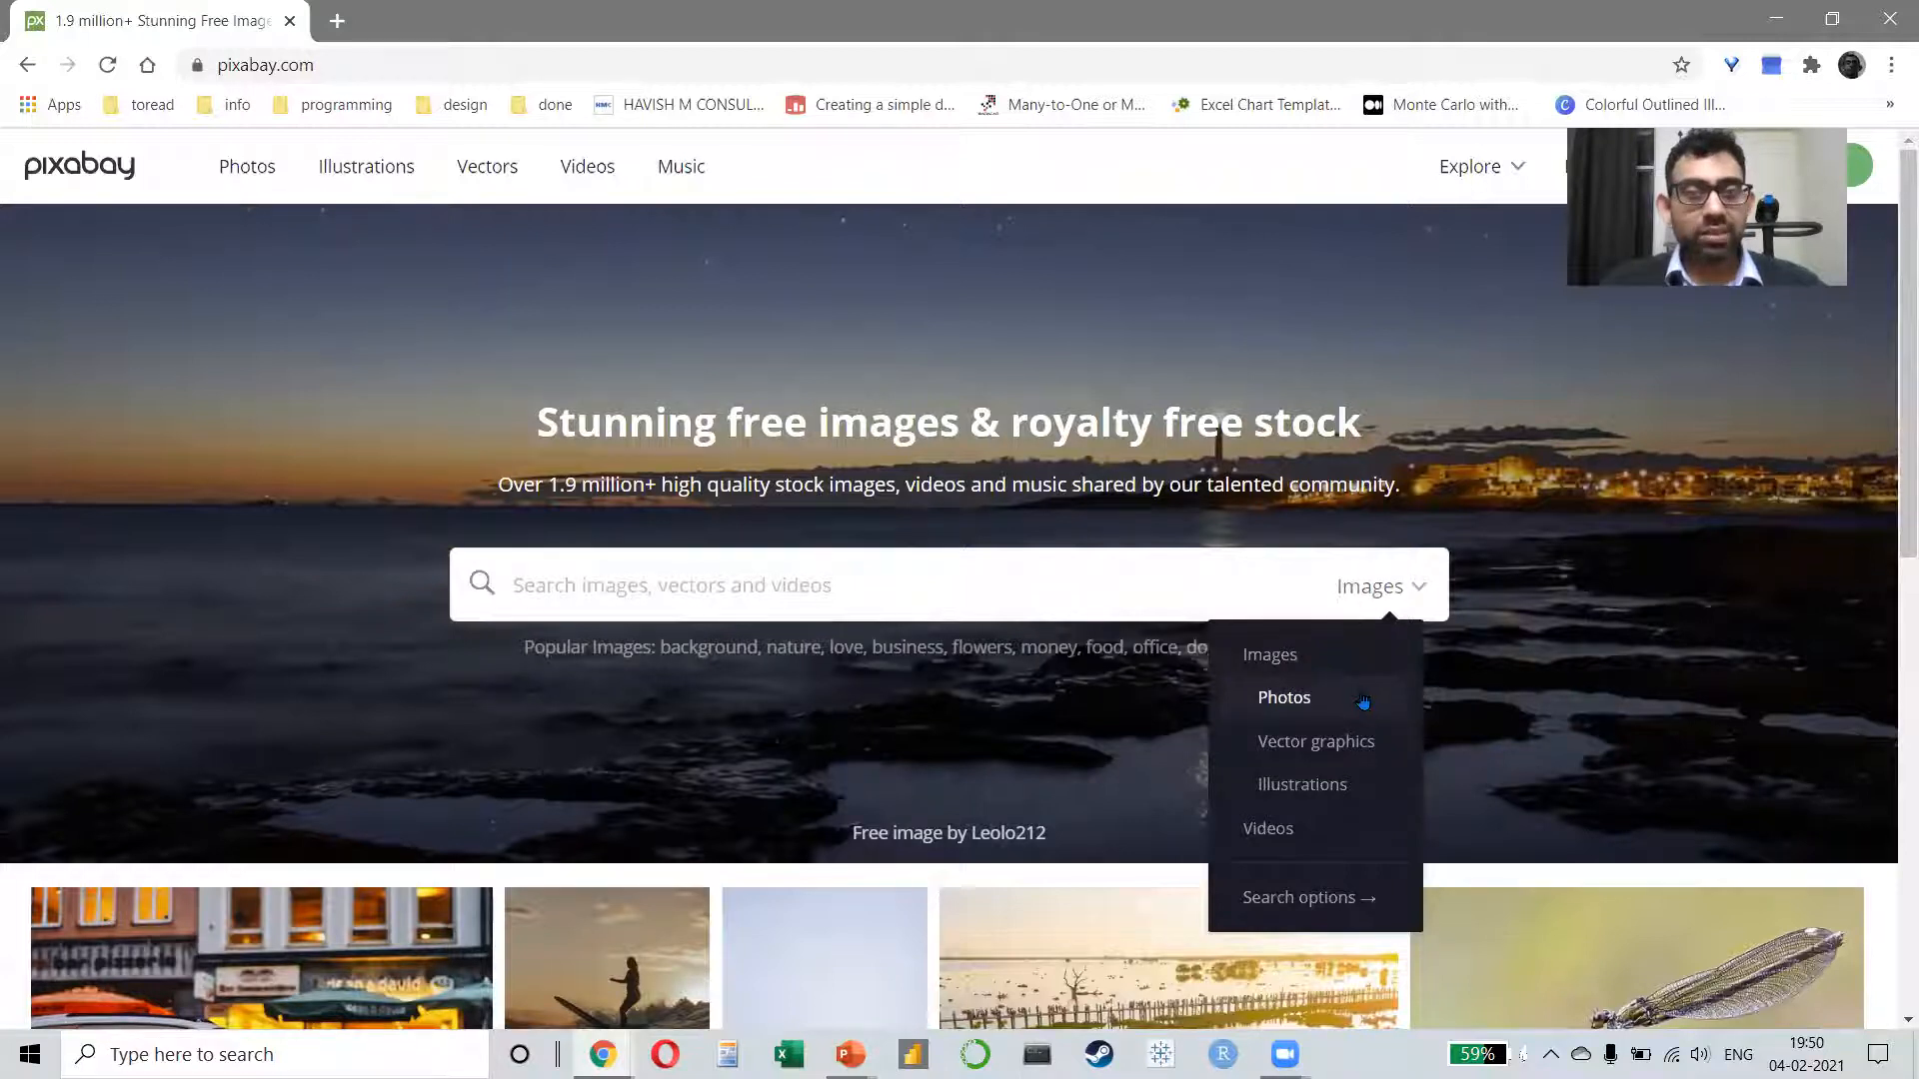
{"action": "scroll", "coordinate": [1361, 730], "scroll_direction": "down", "scroll_amount": 1}
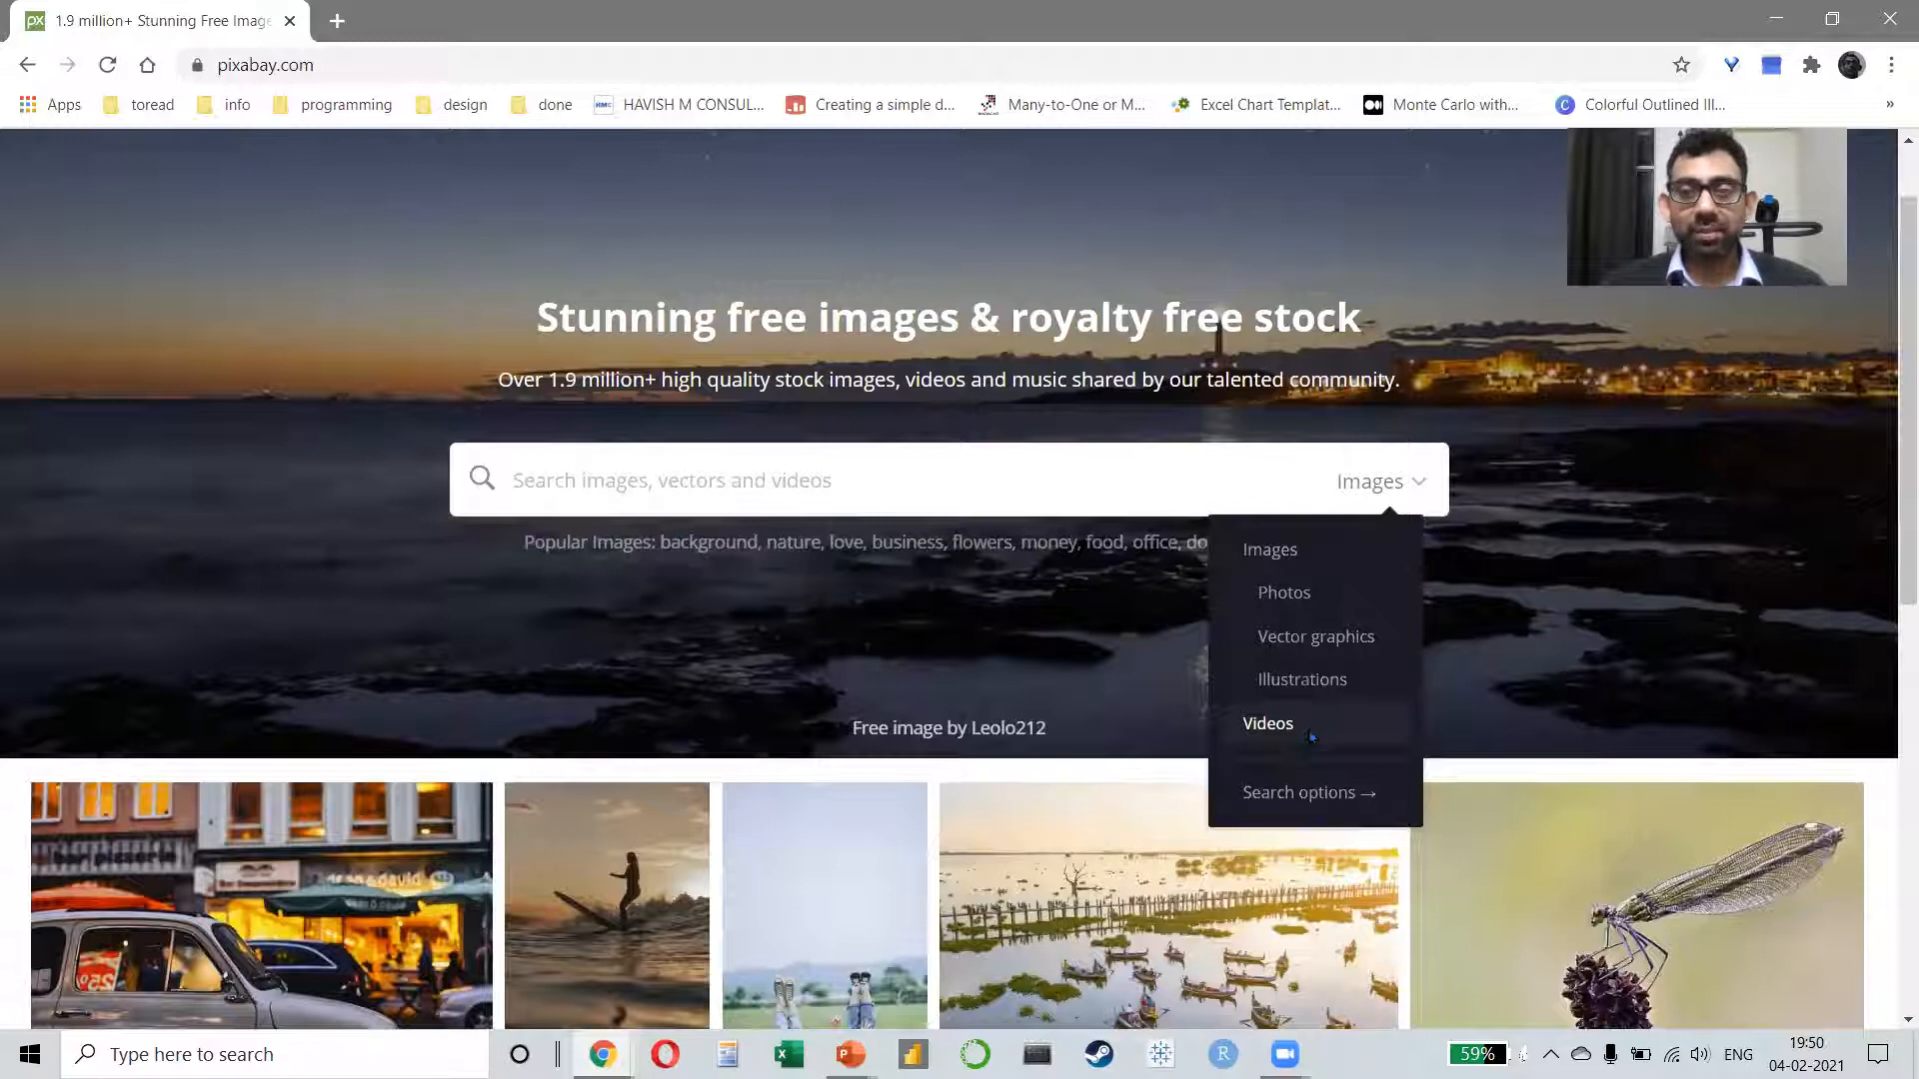
{"action": "left_click", "coordinate": [1310, 736]}
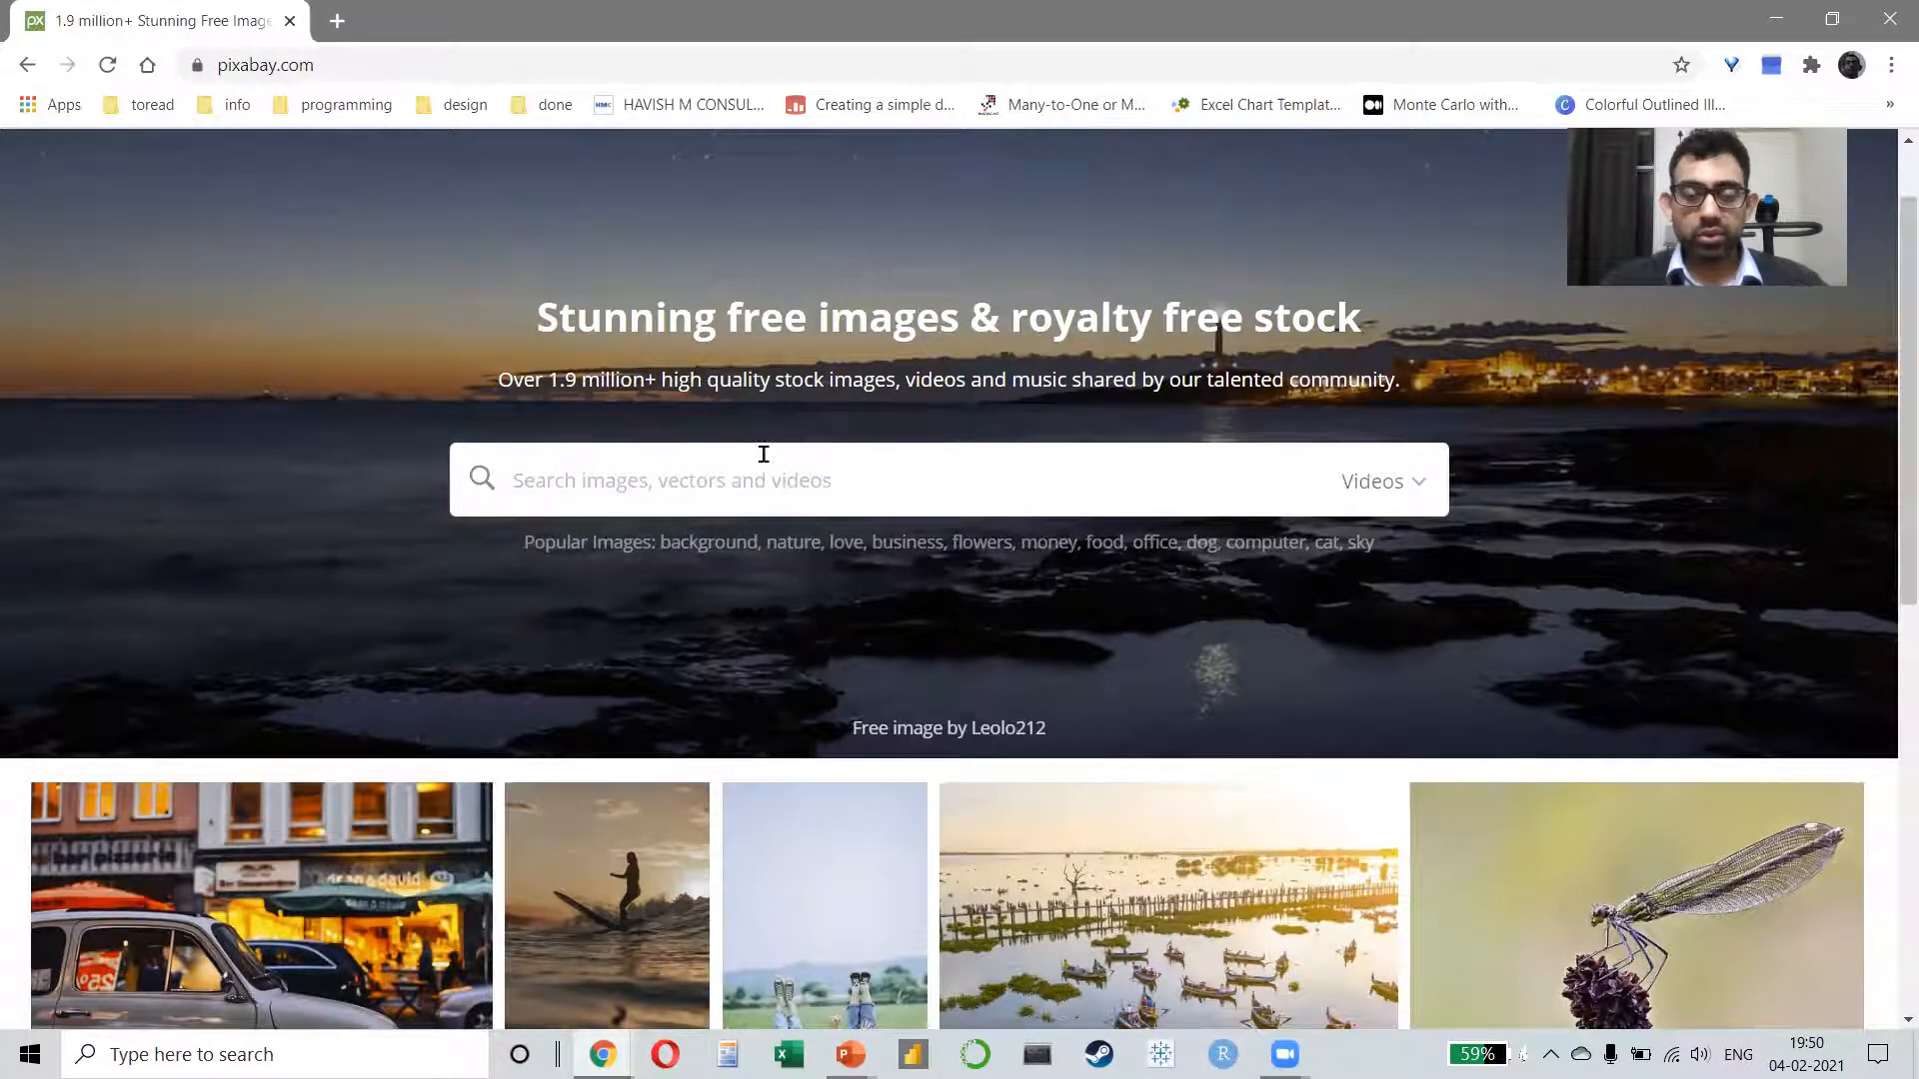
{"action": "type", "text": "city"}
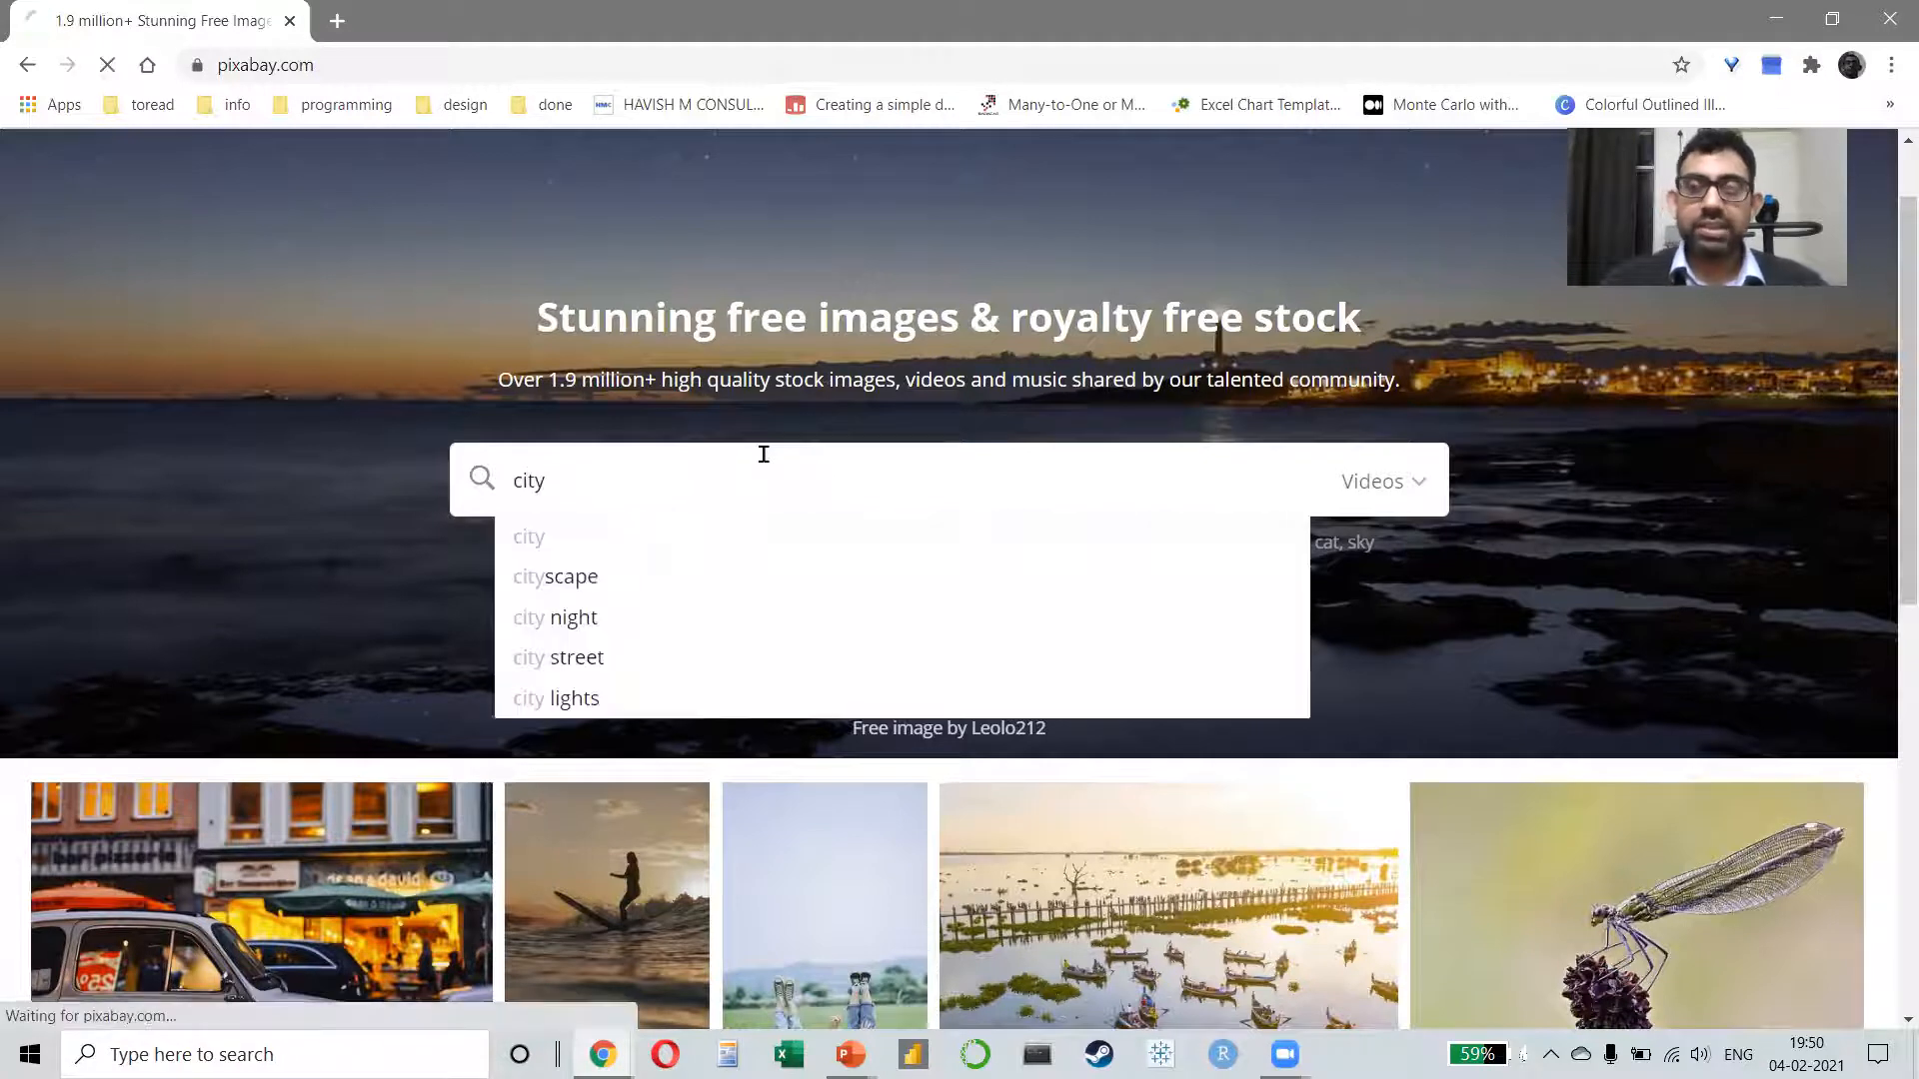
{"action": "key", "text": "Return"}
{"action": "scroll", "coordinate": [754, 461], "scroll_direction": "down", "scroll_amount": 5}
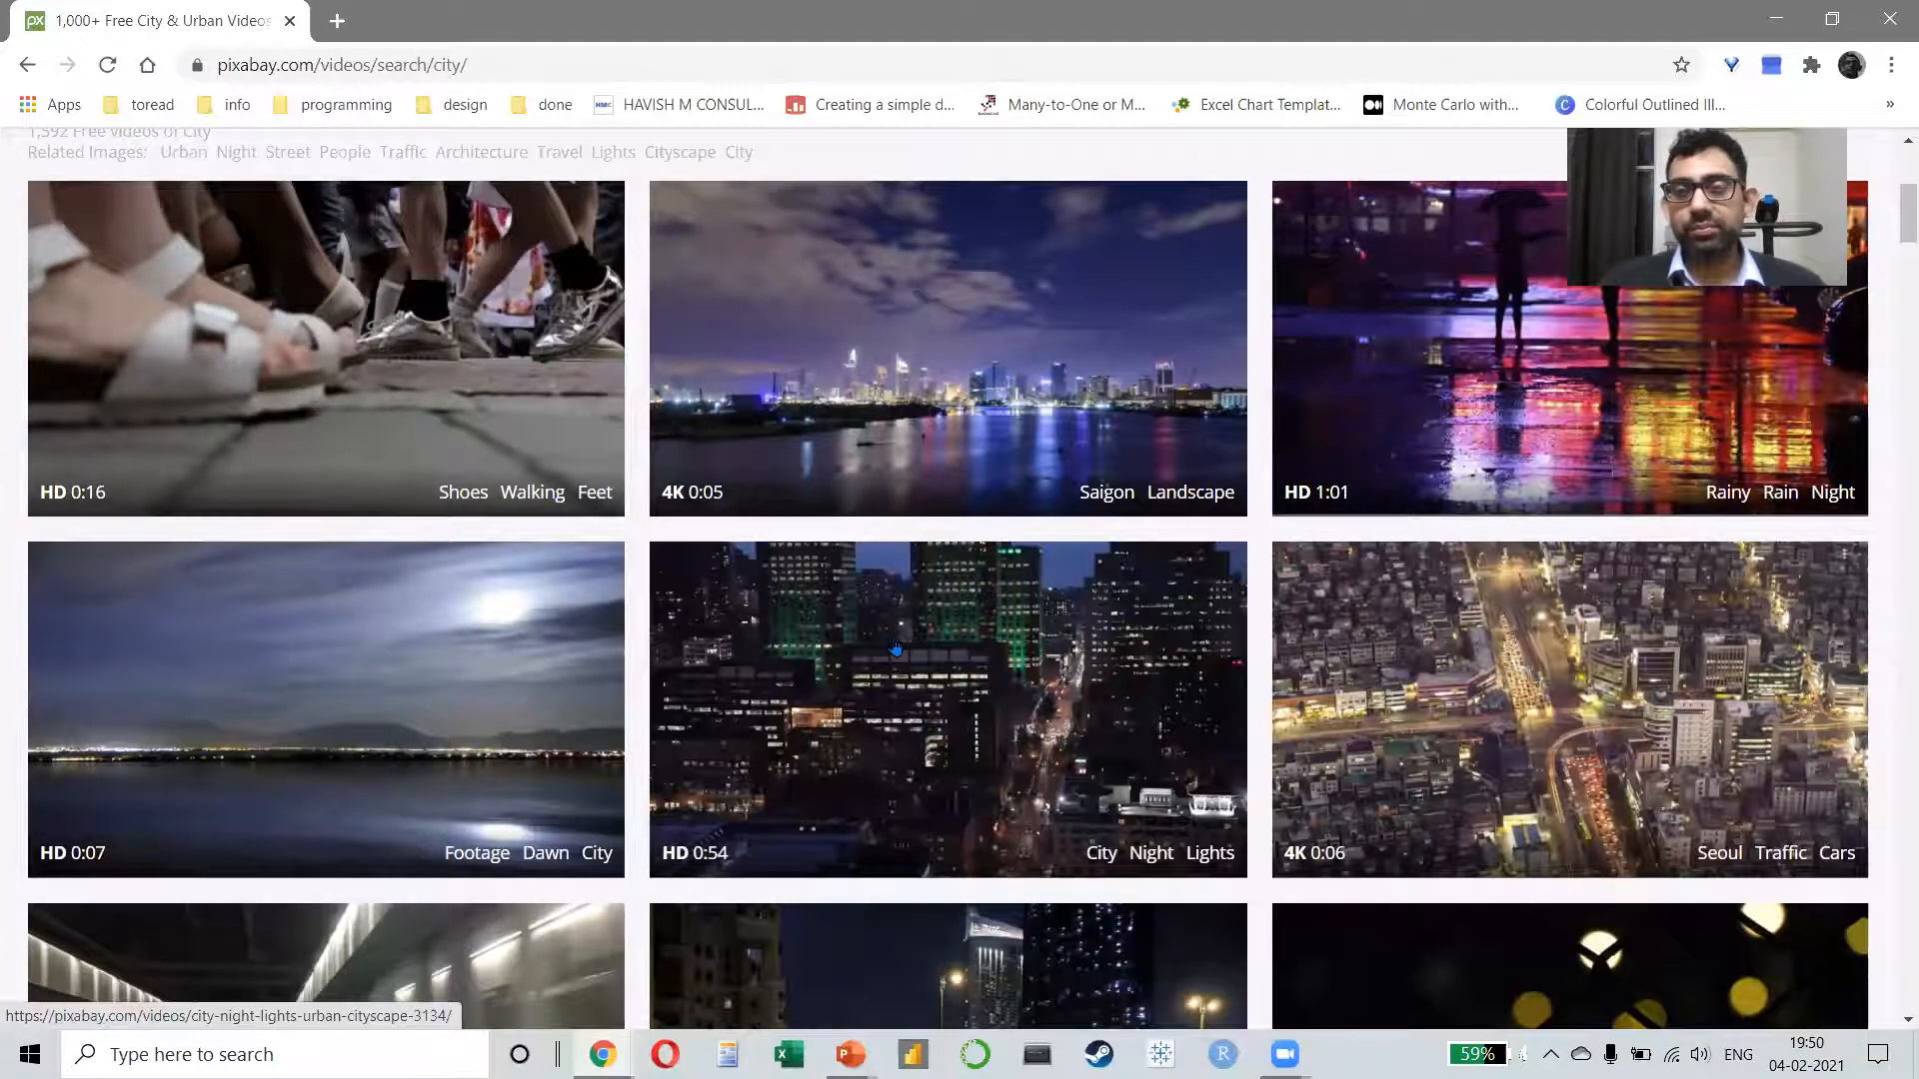
{"action": "scroll", "coordinate": [894, 650], "scroll_direction": "up", "scroll_amount": 5}
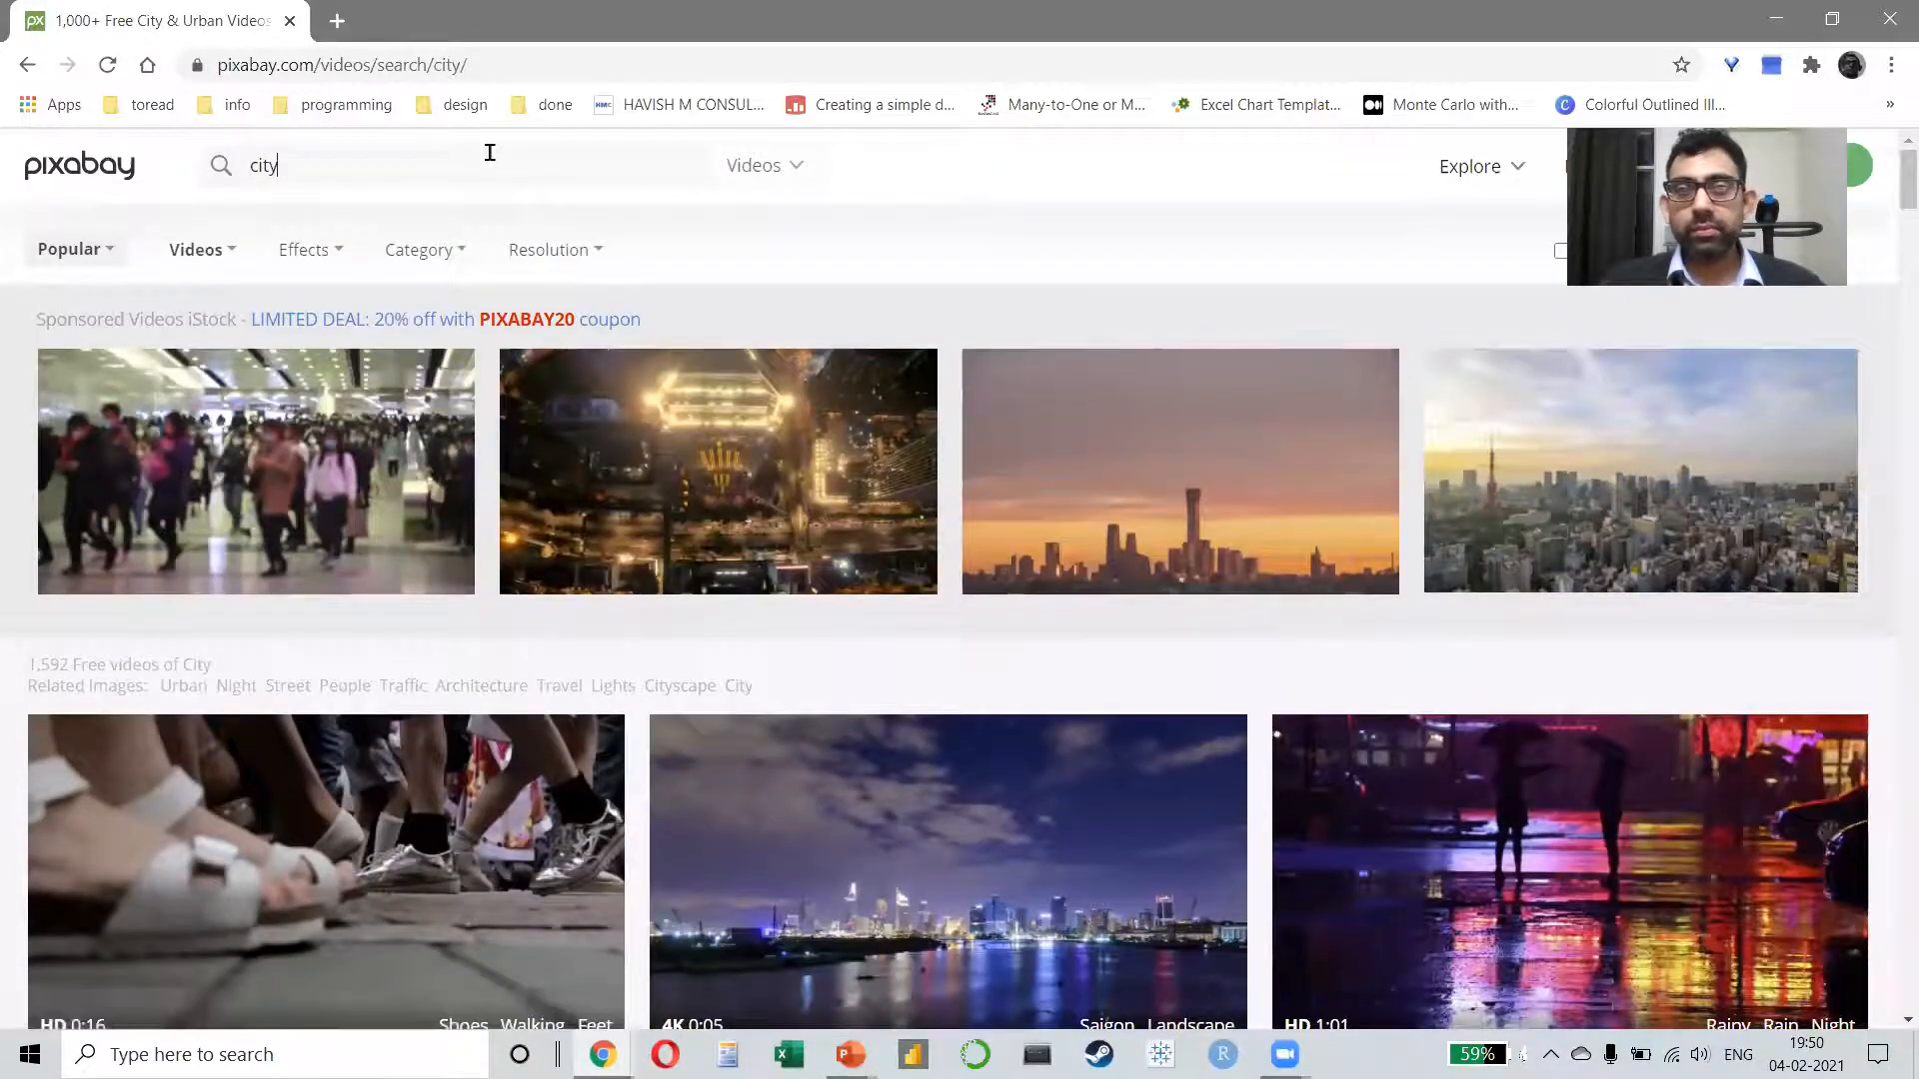
Step: Search the web for "iconfinder" in the current tab
{"action": "left_click", "coordinate": [405, 63]}
{"action": "type", "text": "ic"}
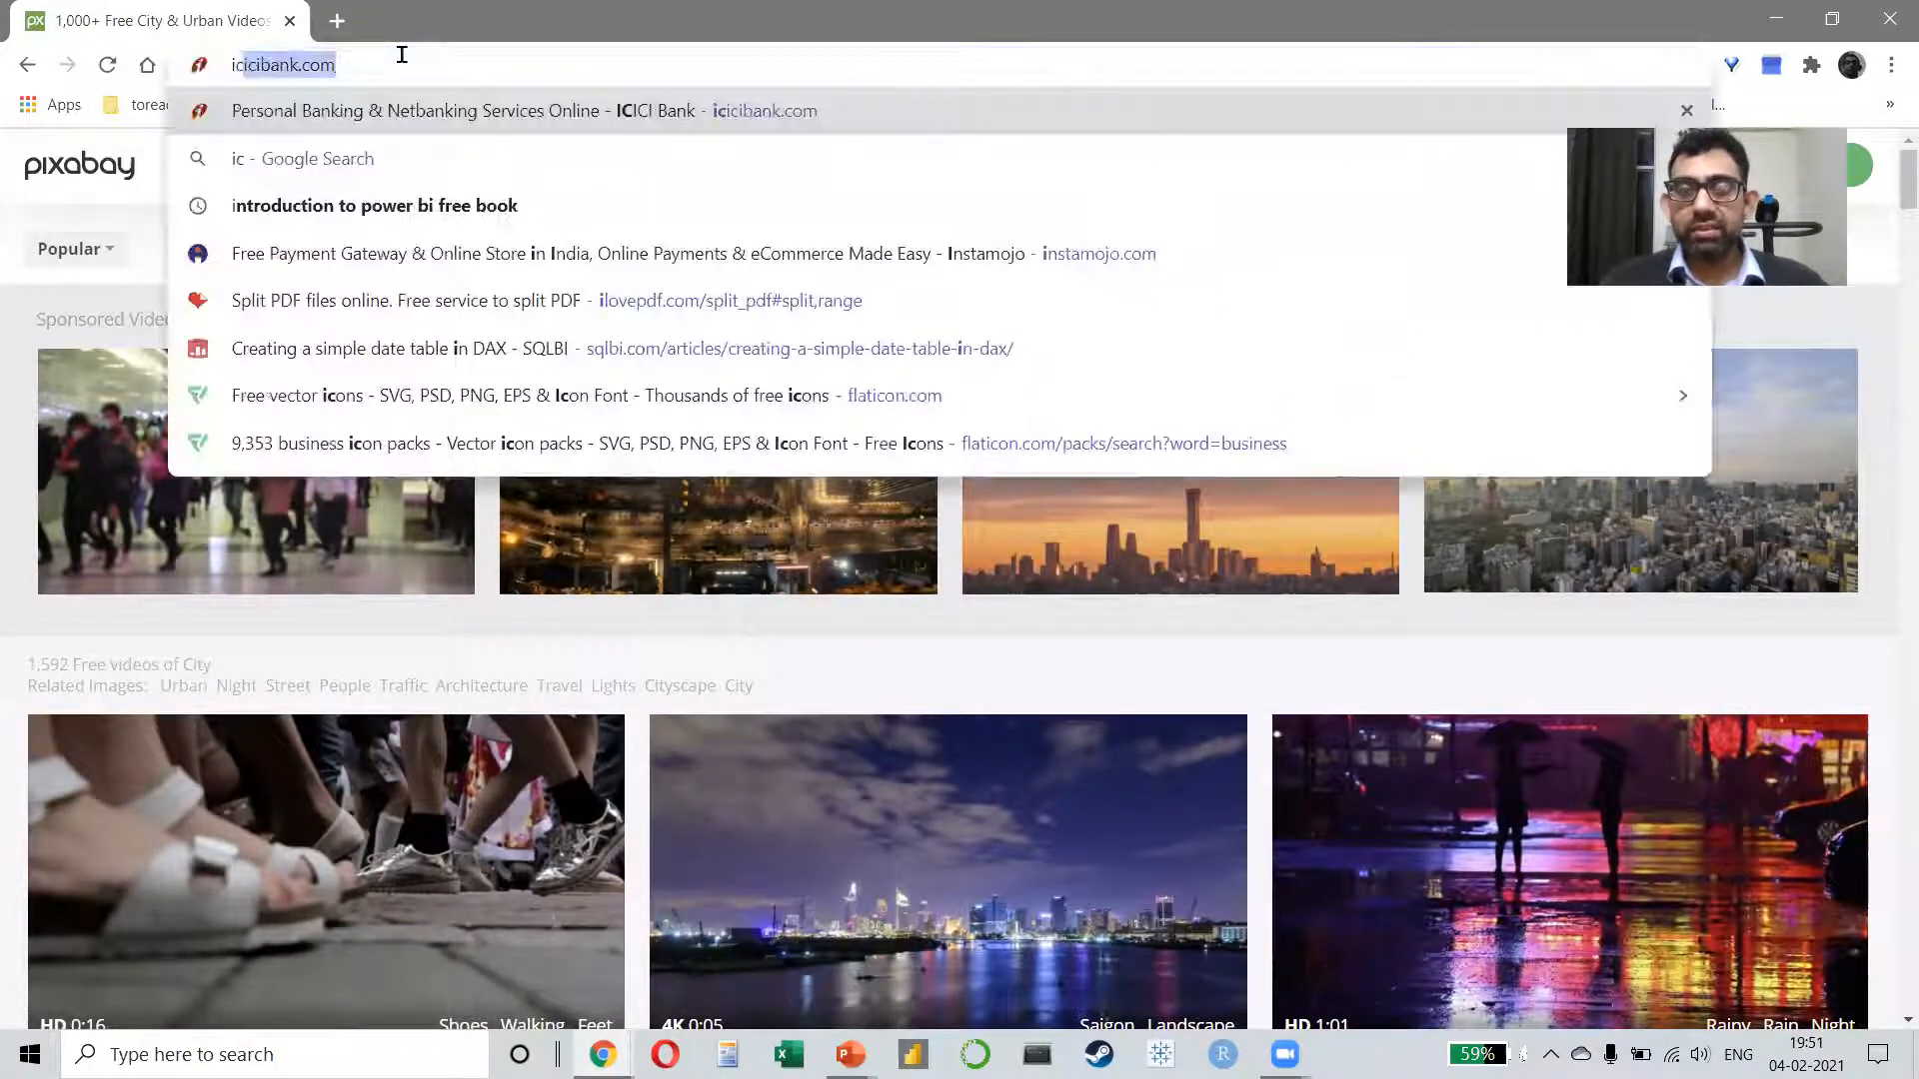
{"action": "type", "text": "onfinder"}
{"action": "key", "text": "Return"}
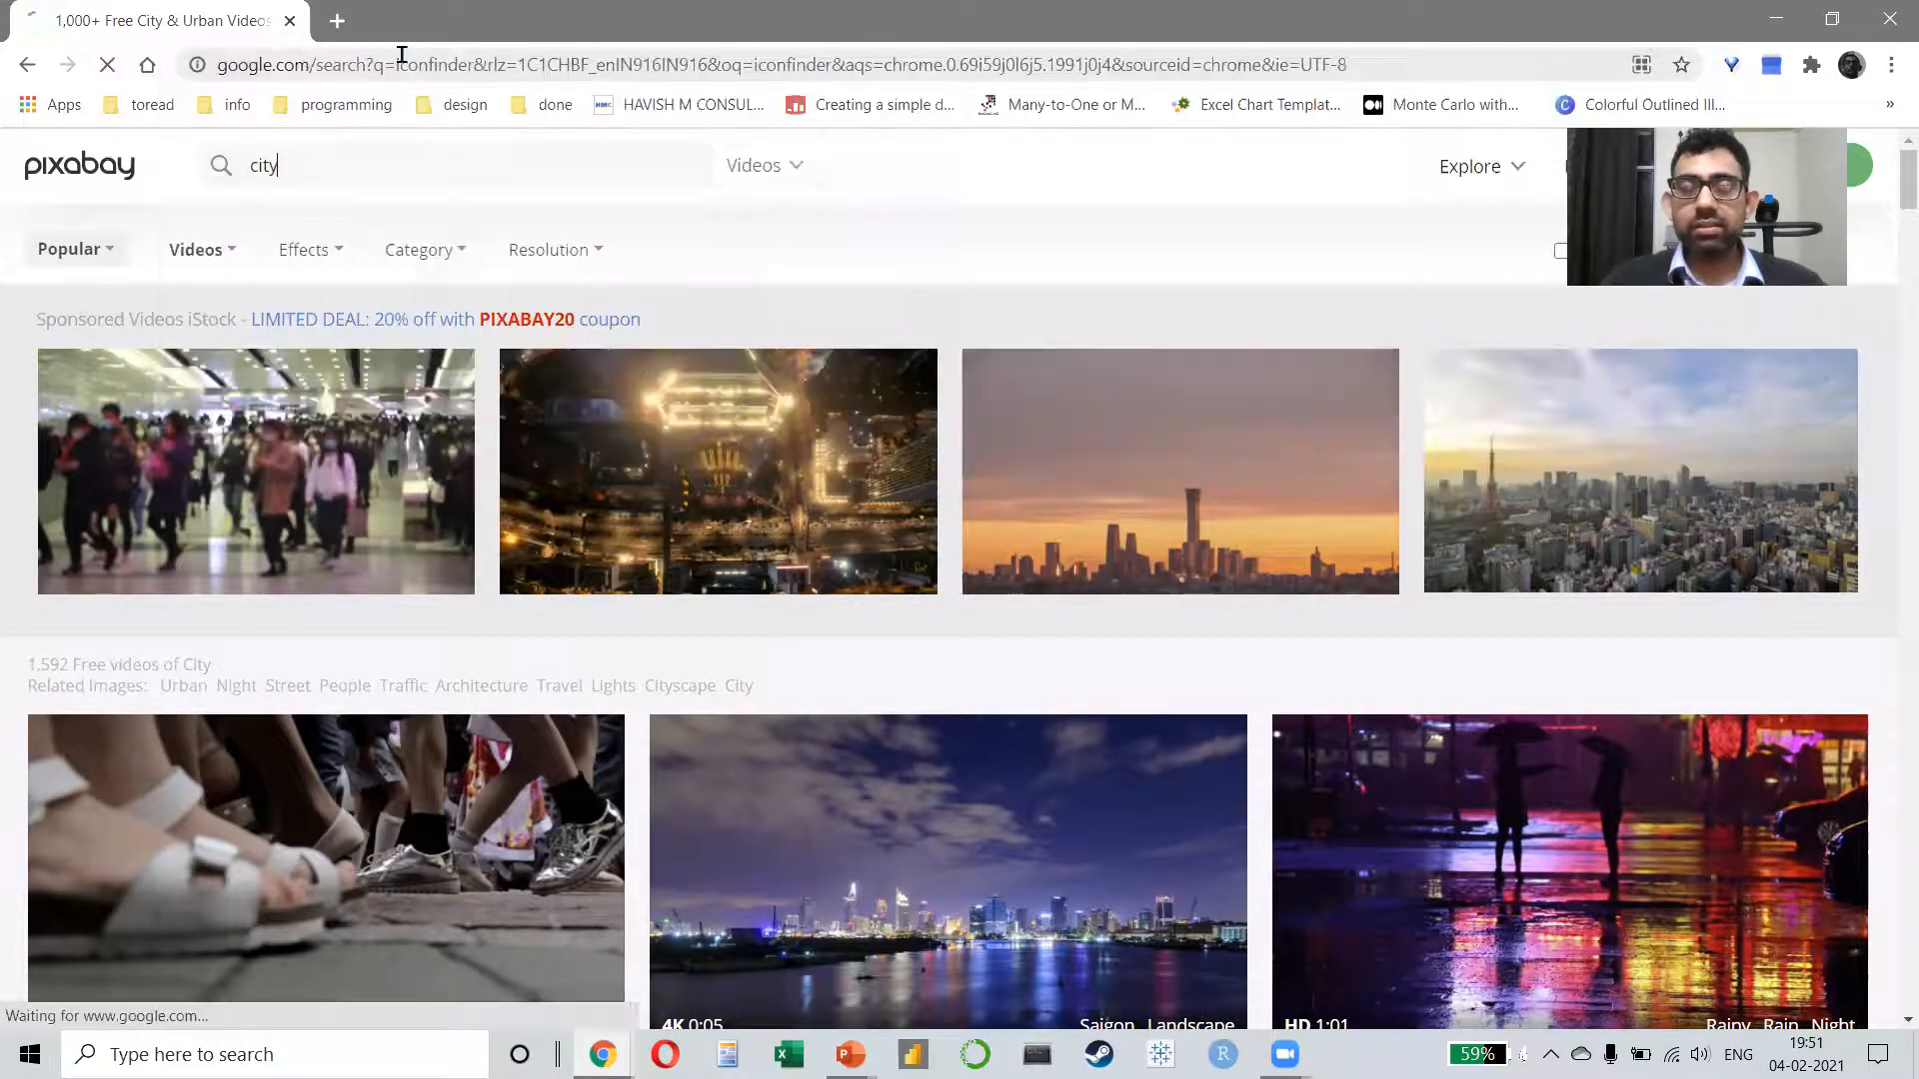
Step: Reopen pixabay.com in the current tab and open flaticon.com in a new tab
{"action": "left_click", "coordinate": [340, 66]}
{"action": "type", "text": "pixab"}
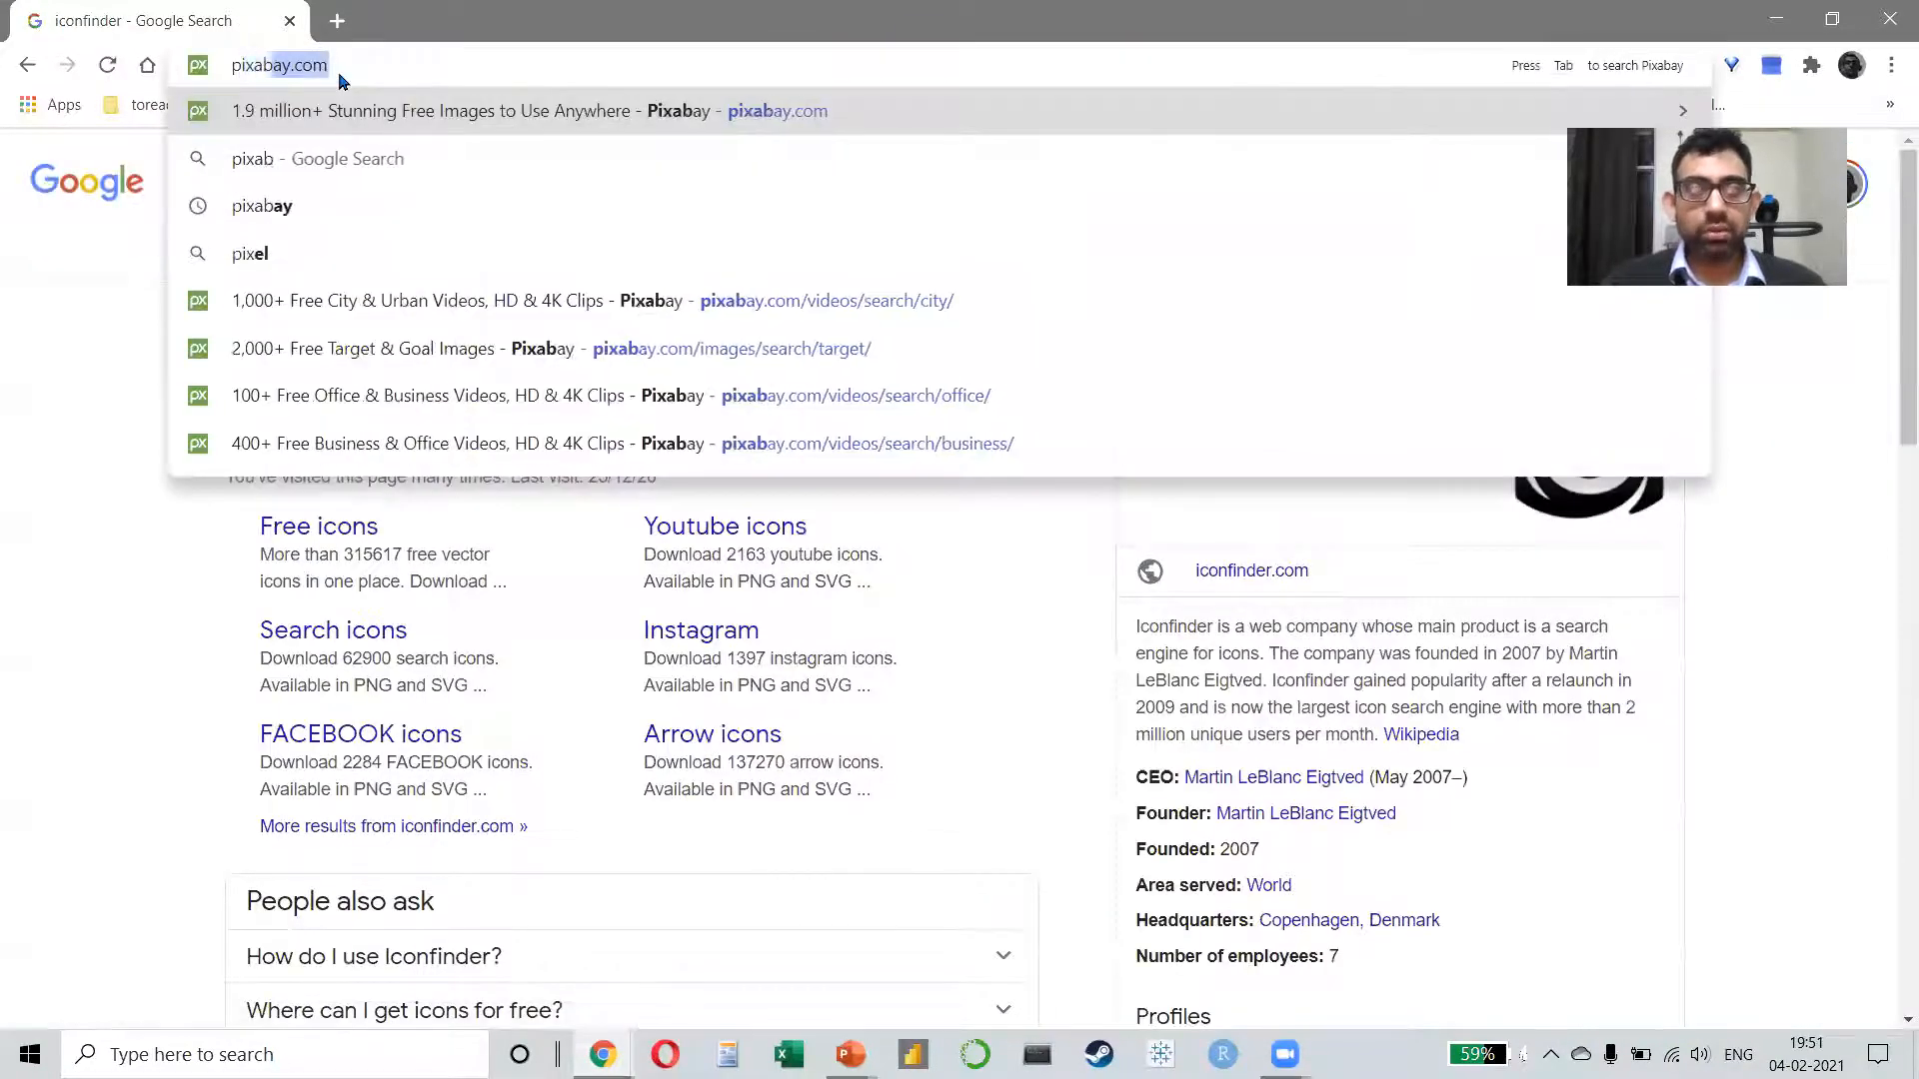
{"action": "key", "text": "Return"}
{"action": "key", "text": "ctrl+t"}
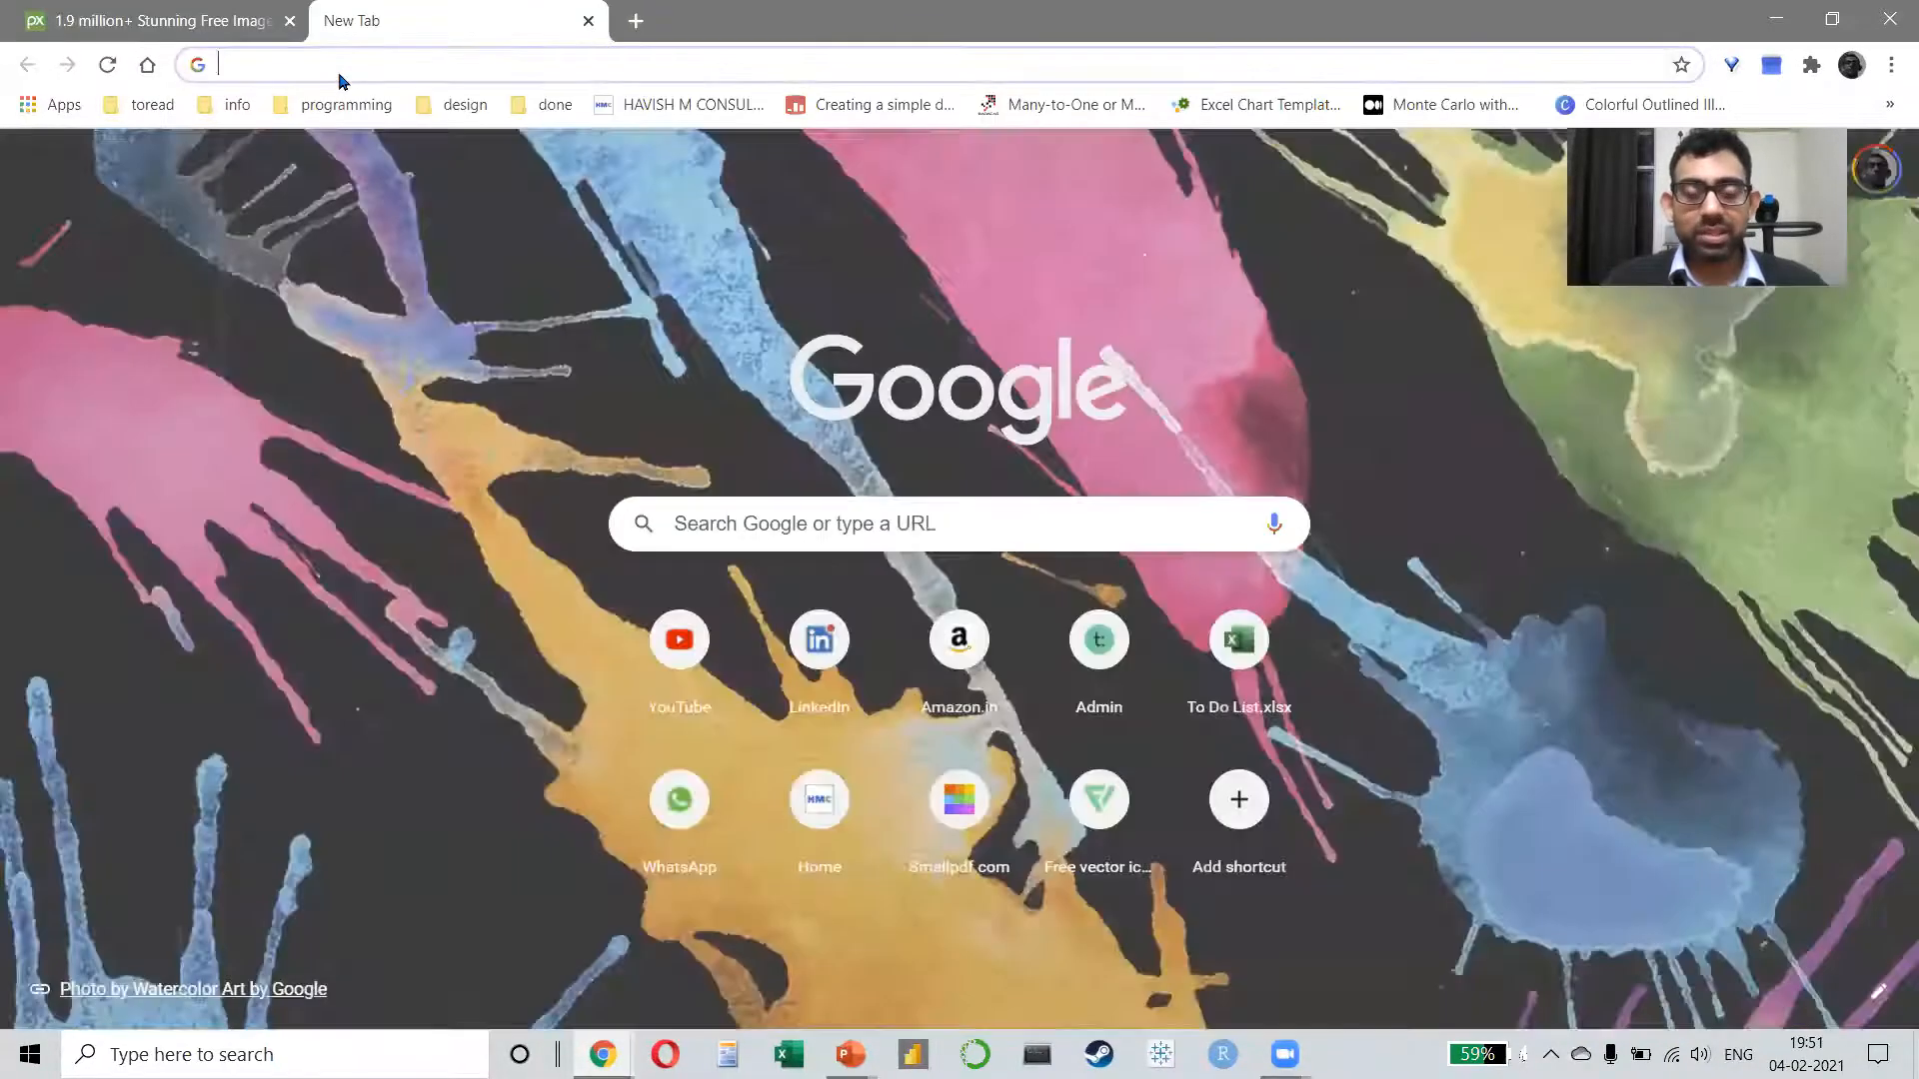
{"action": "type", "text": "flaticon.com"}
{"action": "key", "text": "Return"}
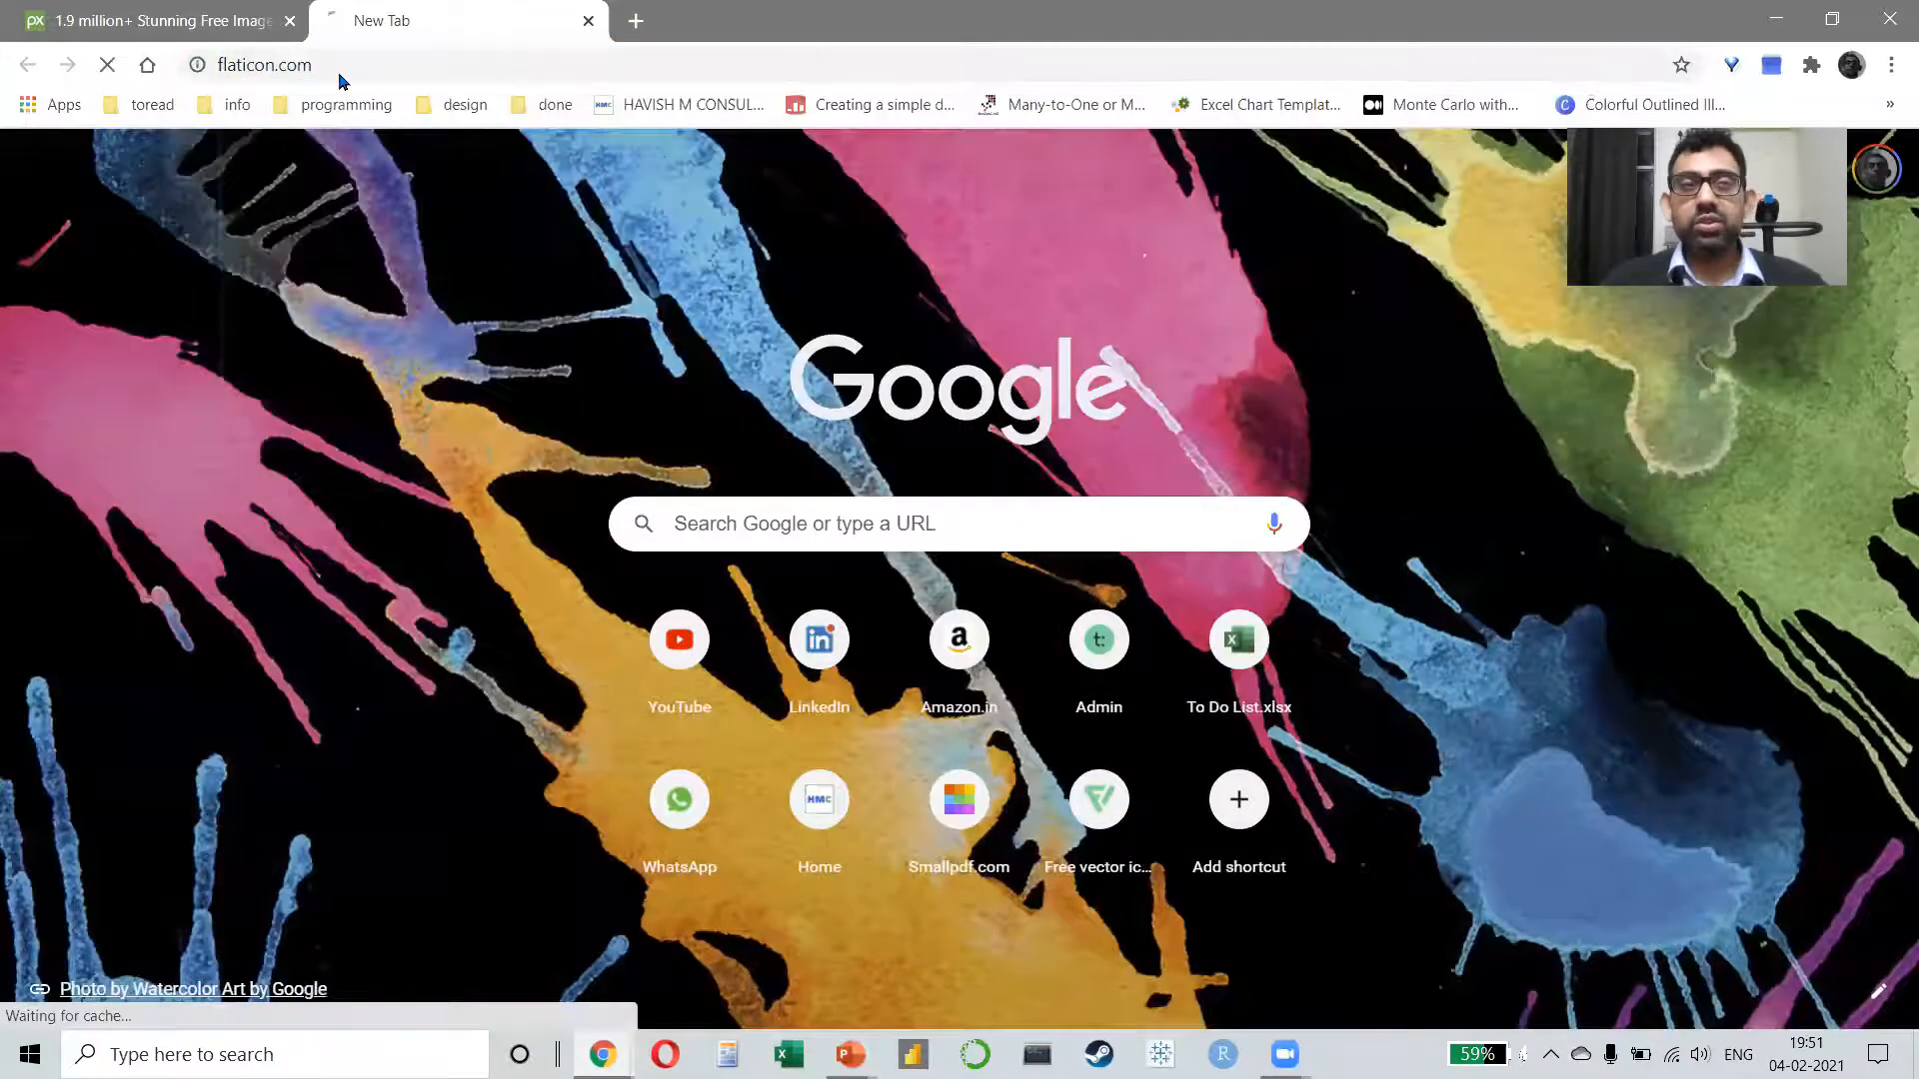
Step: Search the web for "iconfinder" in a new browser tab
{"action": "key", "text": "ctrl+t"}
{"action": "type", "text": "iconfinder"}
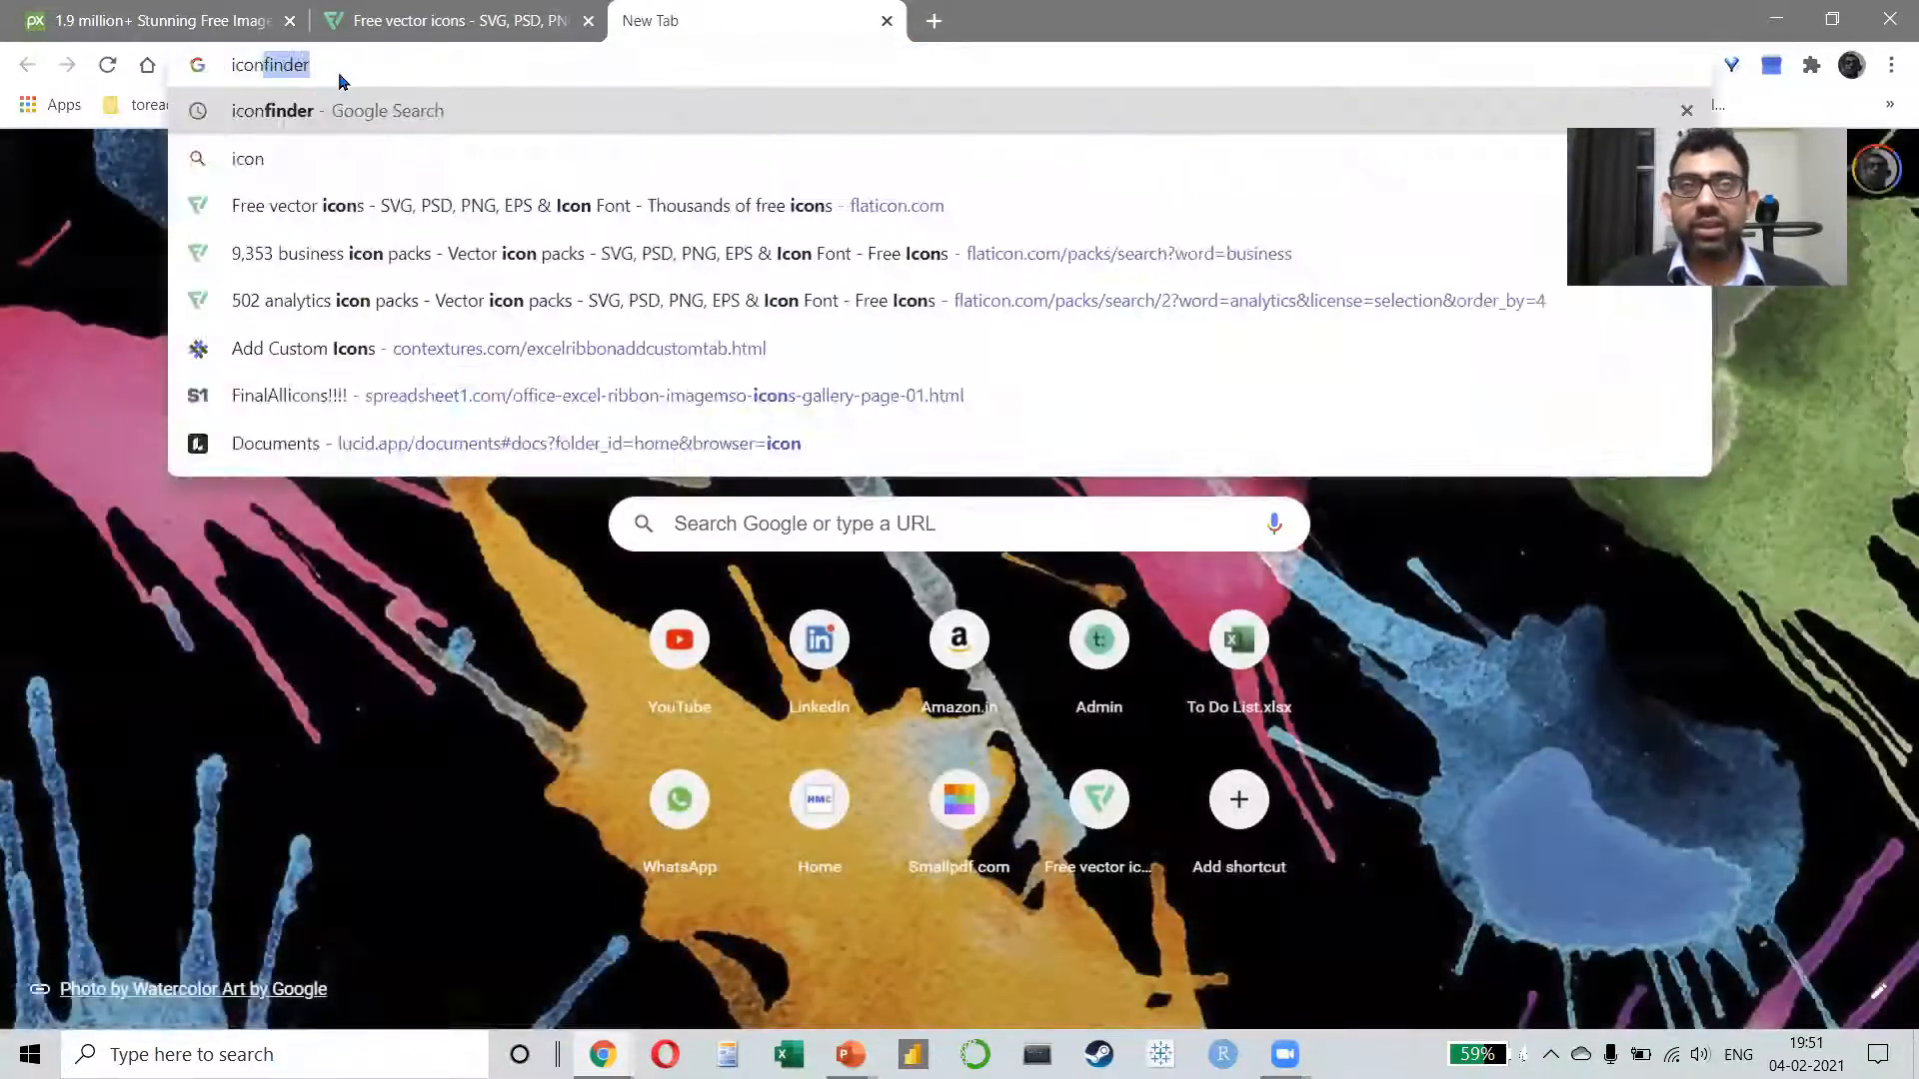
{"action": "key", "text": "Return"}
Step: Return to the Flaticon tab and get past the cancelled Premium subscription notice, picking the first icons collection
{"action": "left_click", "coordinate": [411, 8]}
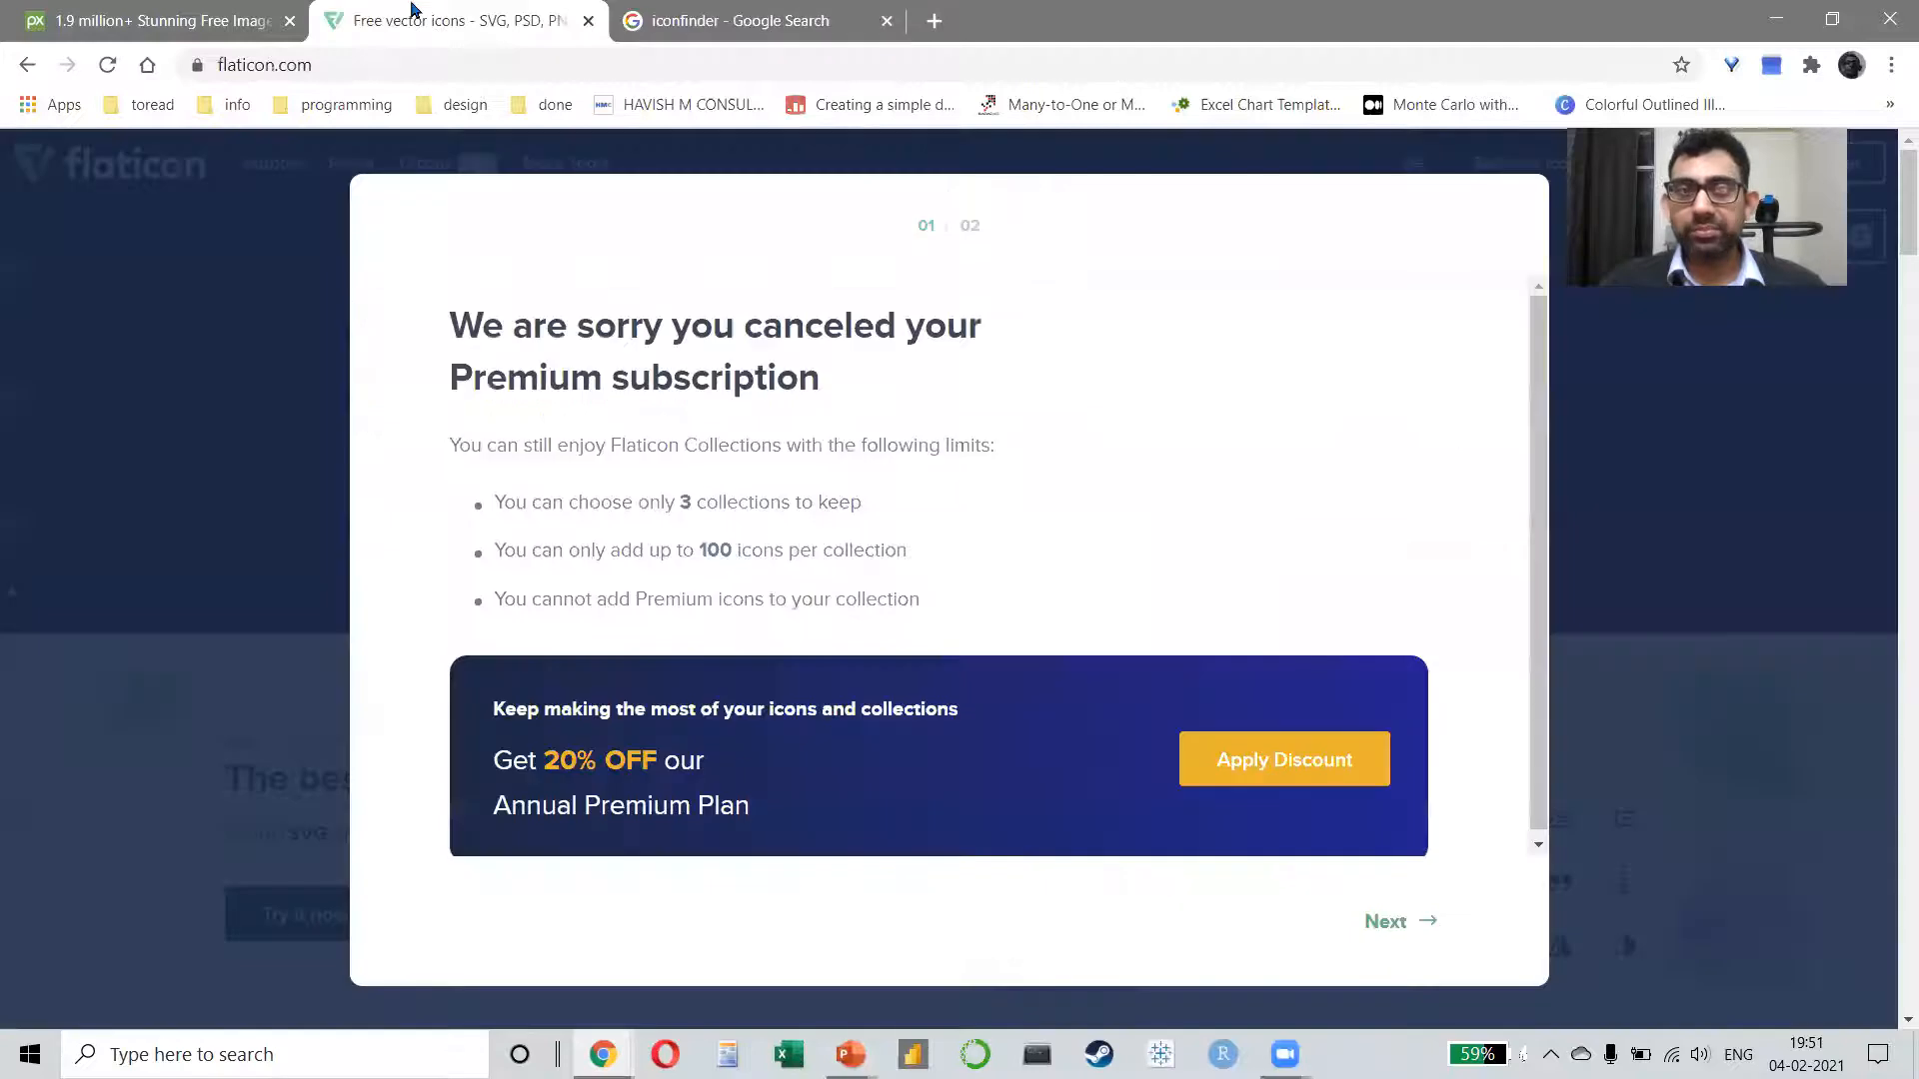
{"action": "scroll", "coordinate": [1239, 600], "scroll_direction": "down", "scroll_amount": 1}
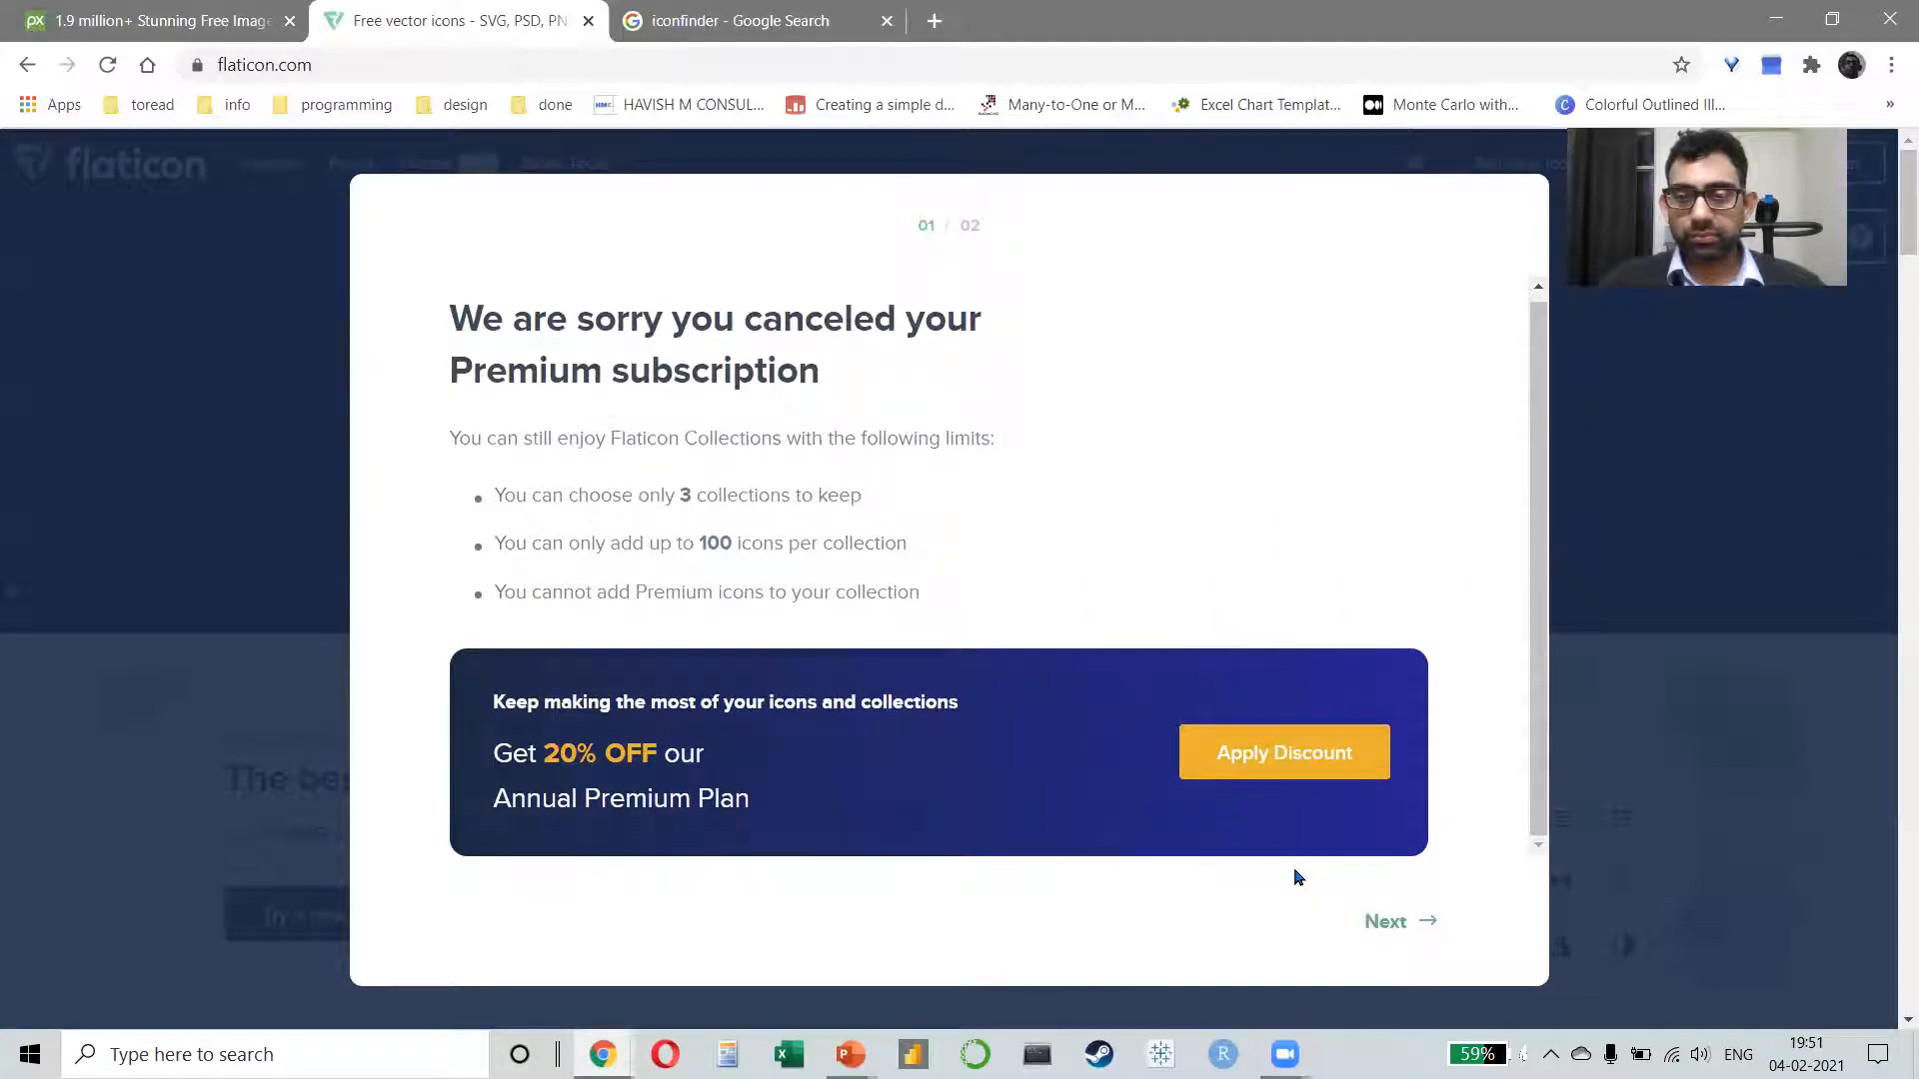
{"action": "left_click", "coordinate": [1359, 877]}
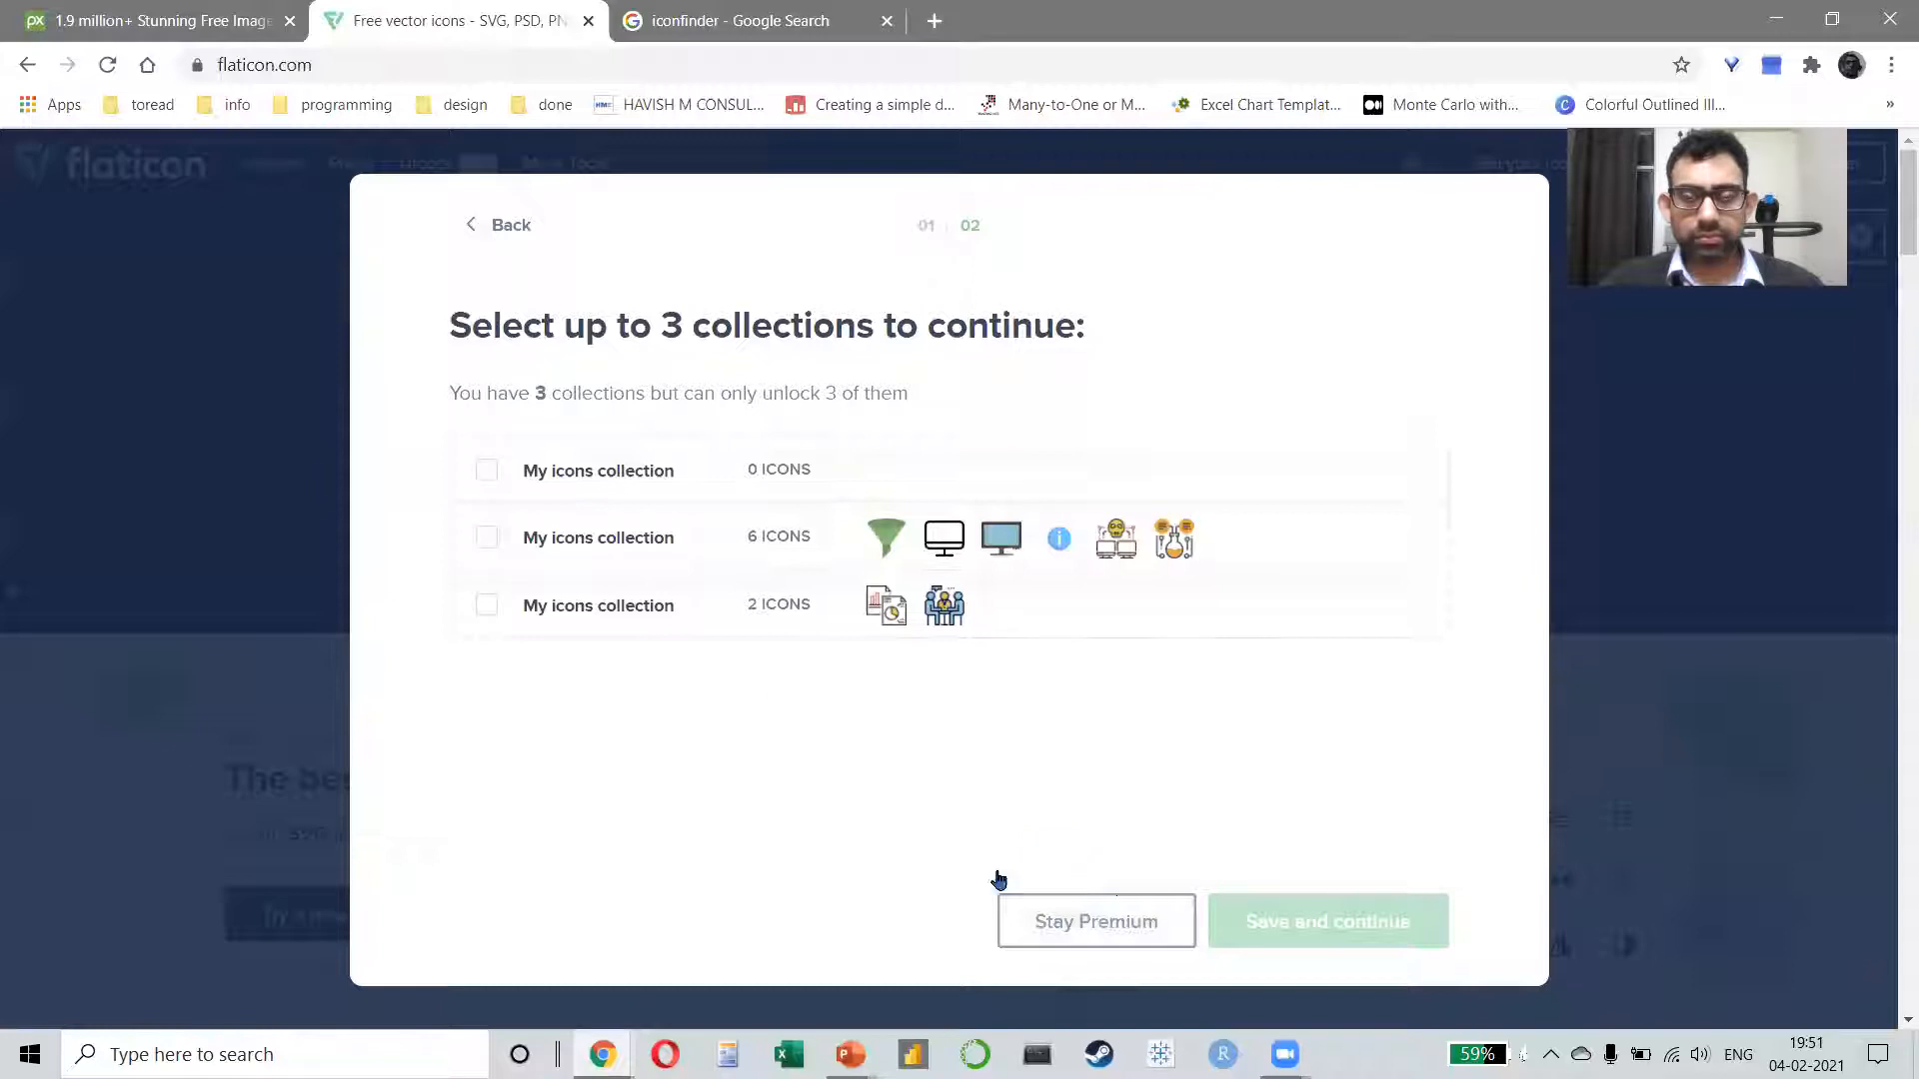
{"action": "left_click", "coordinate": [553, 470]}
{"action": "left_click", "coordinate": [1149, 897]}
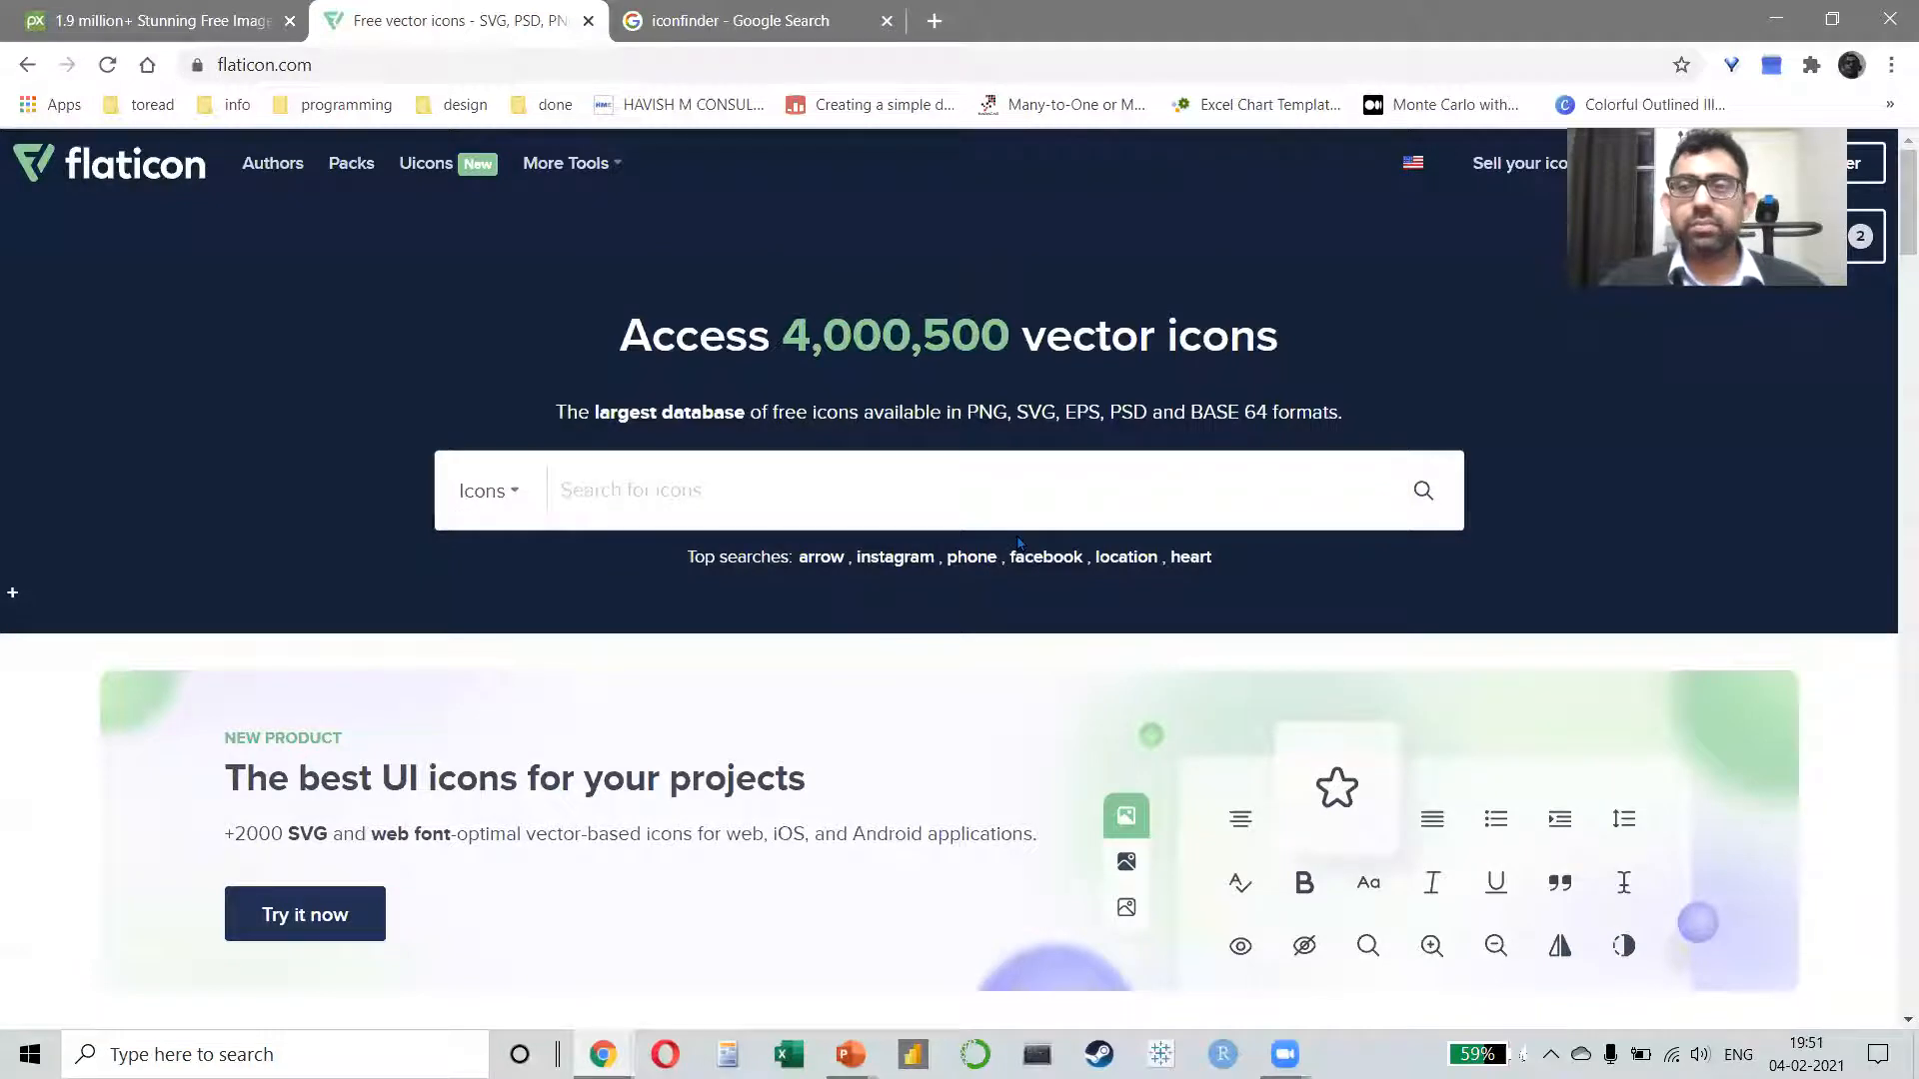
Step: Search Flaticon for "analytics" and open the gear, clock and bar chart icon to check its attribution requirement
{"action": "left_click", "coordinate": [716, 498]}
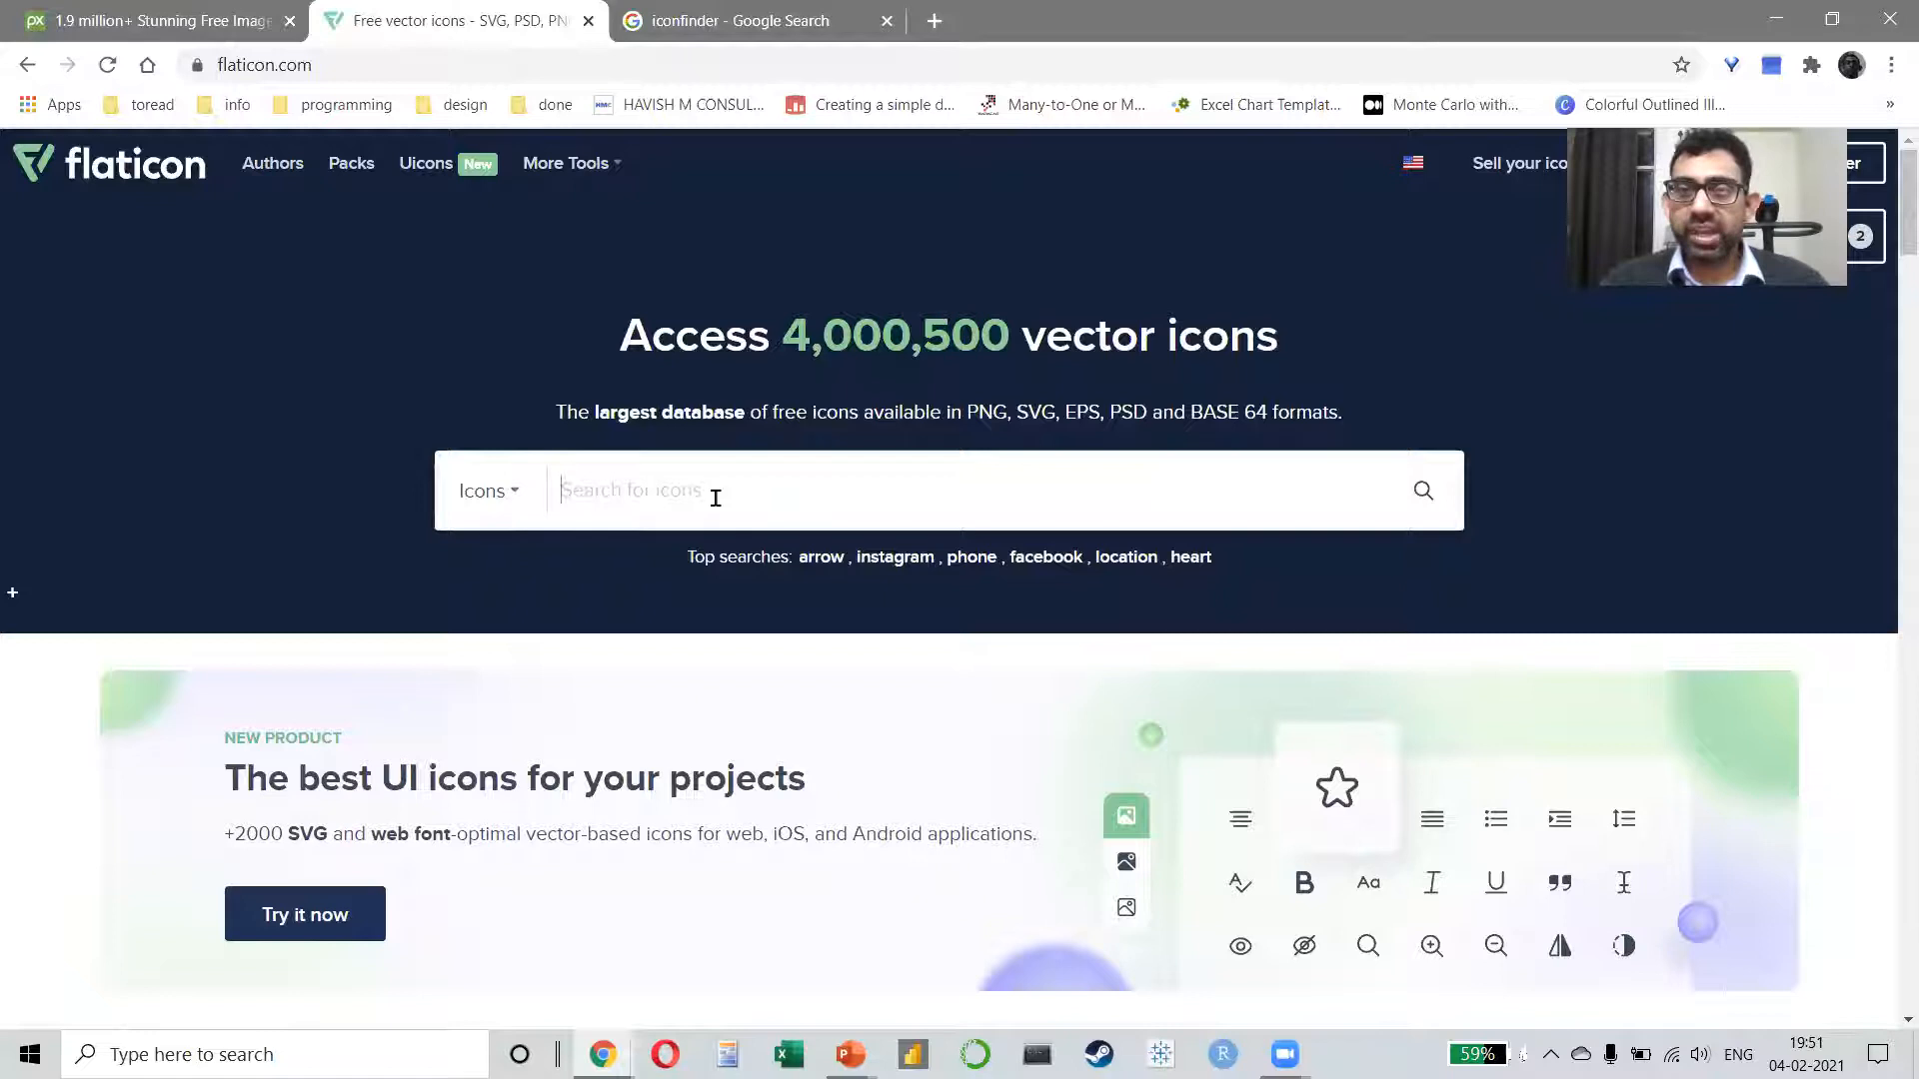
{"action": "type", "text": "analytics"}
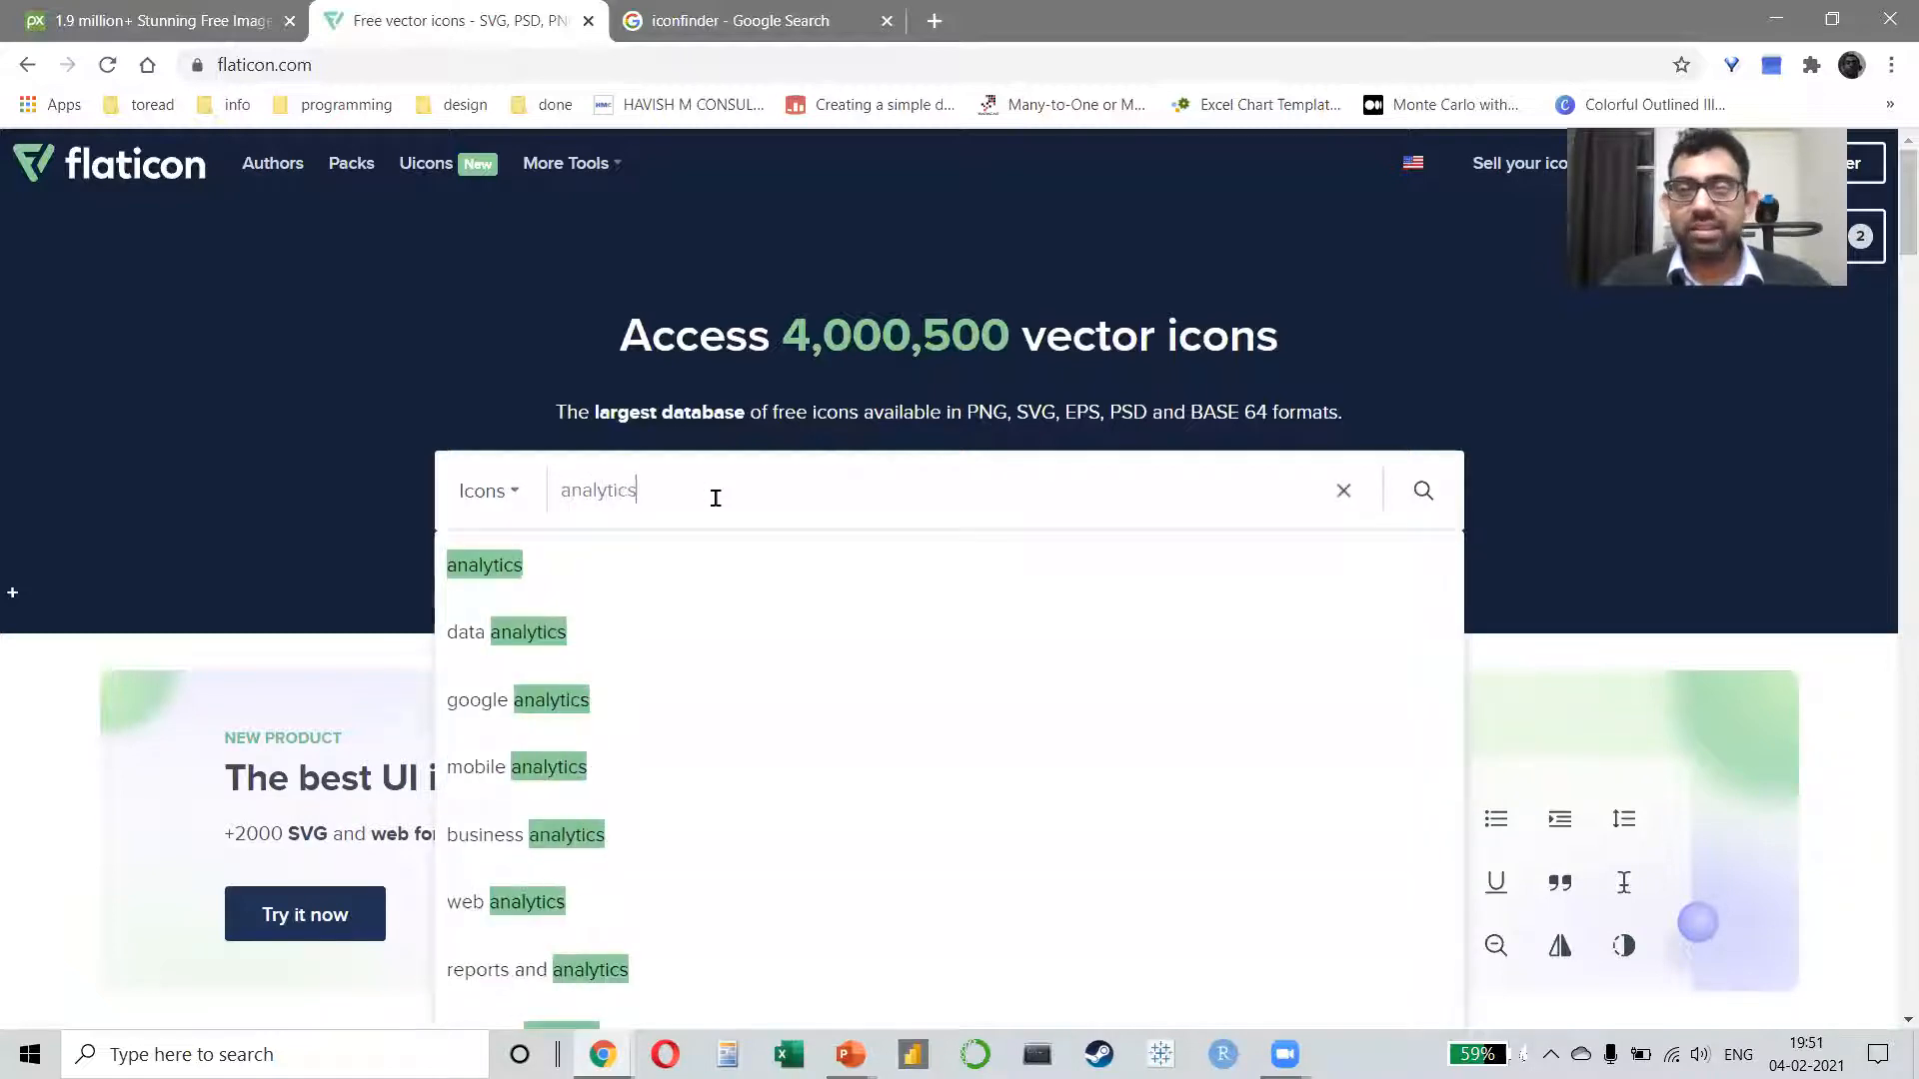
{"action": "key", "text": "Return"}
{"action": "scroll", "coordinate": [741, 737], "scroll_direction": "down", "scroll_amount": 5}
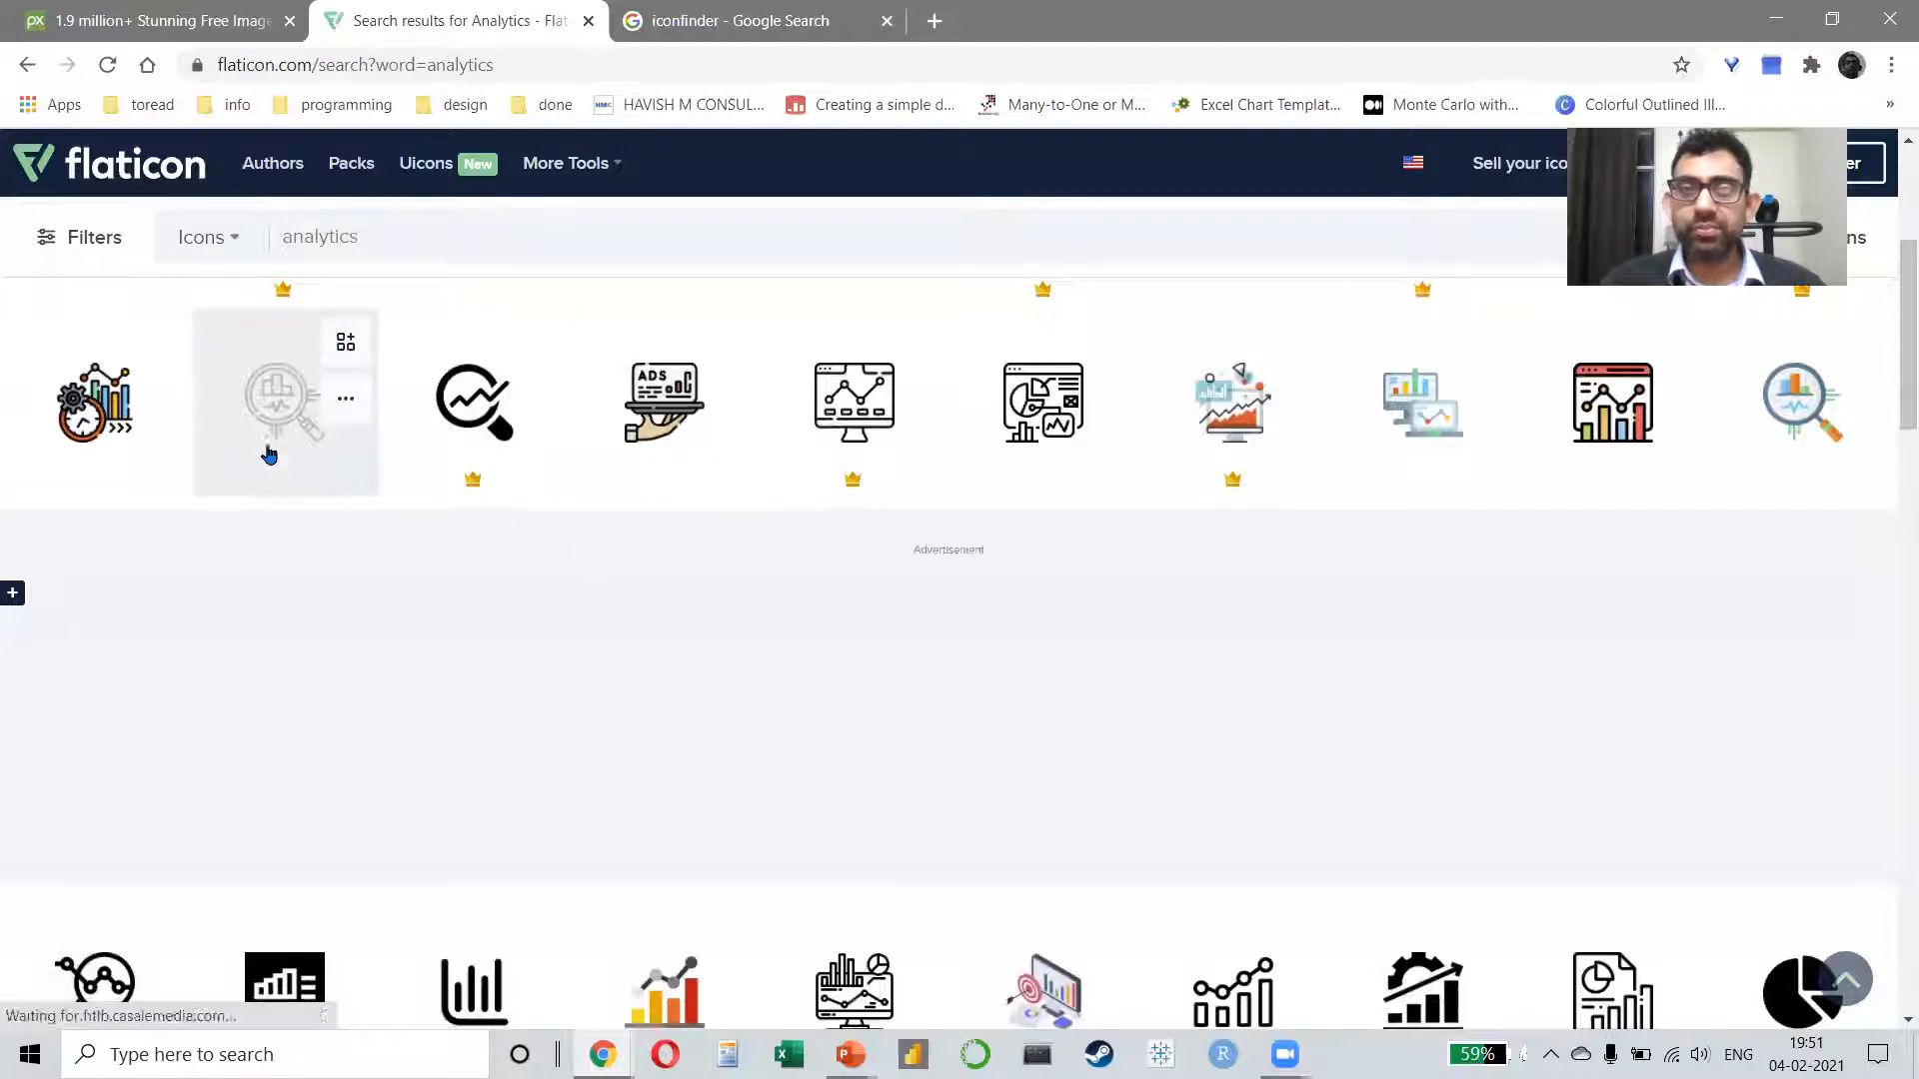
{"action": "left_click", "coordinate": [110, 437]}
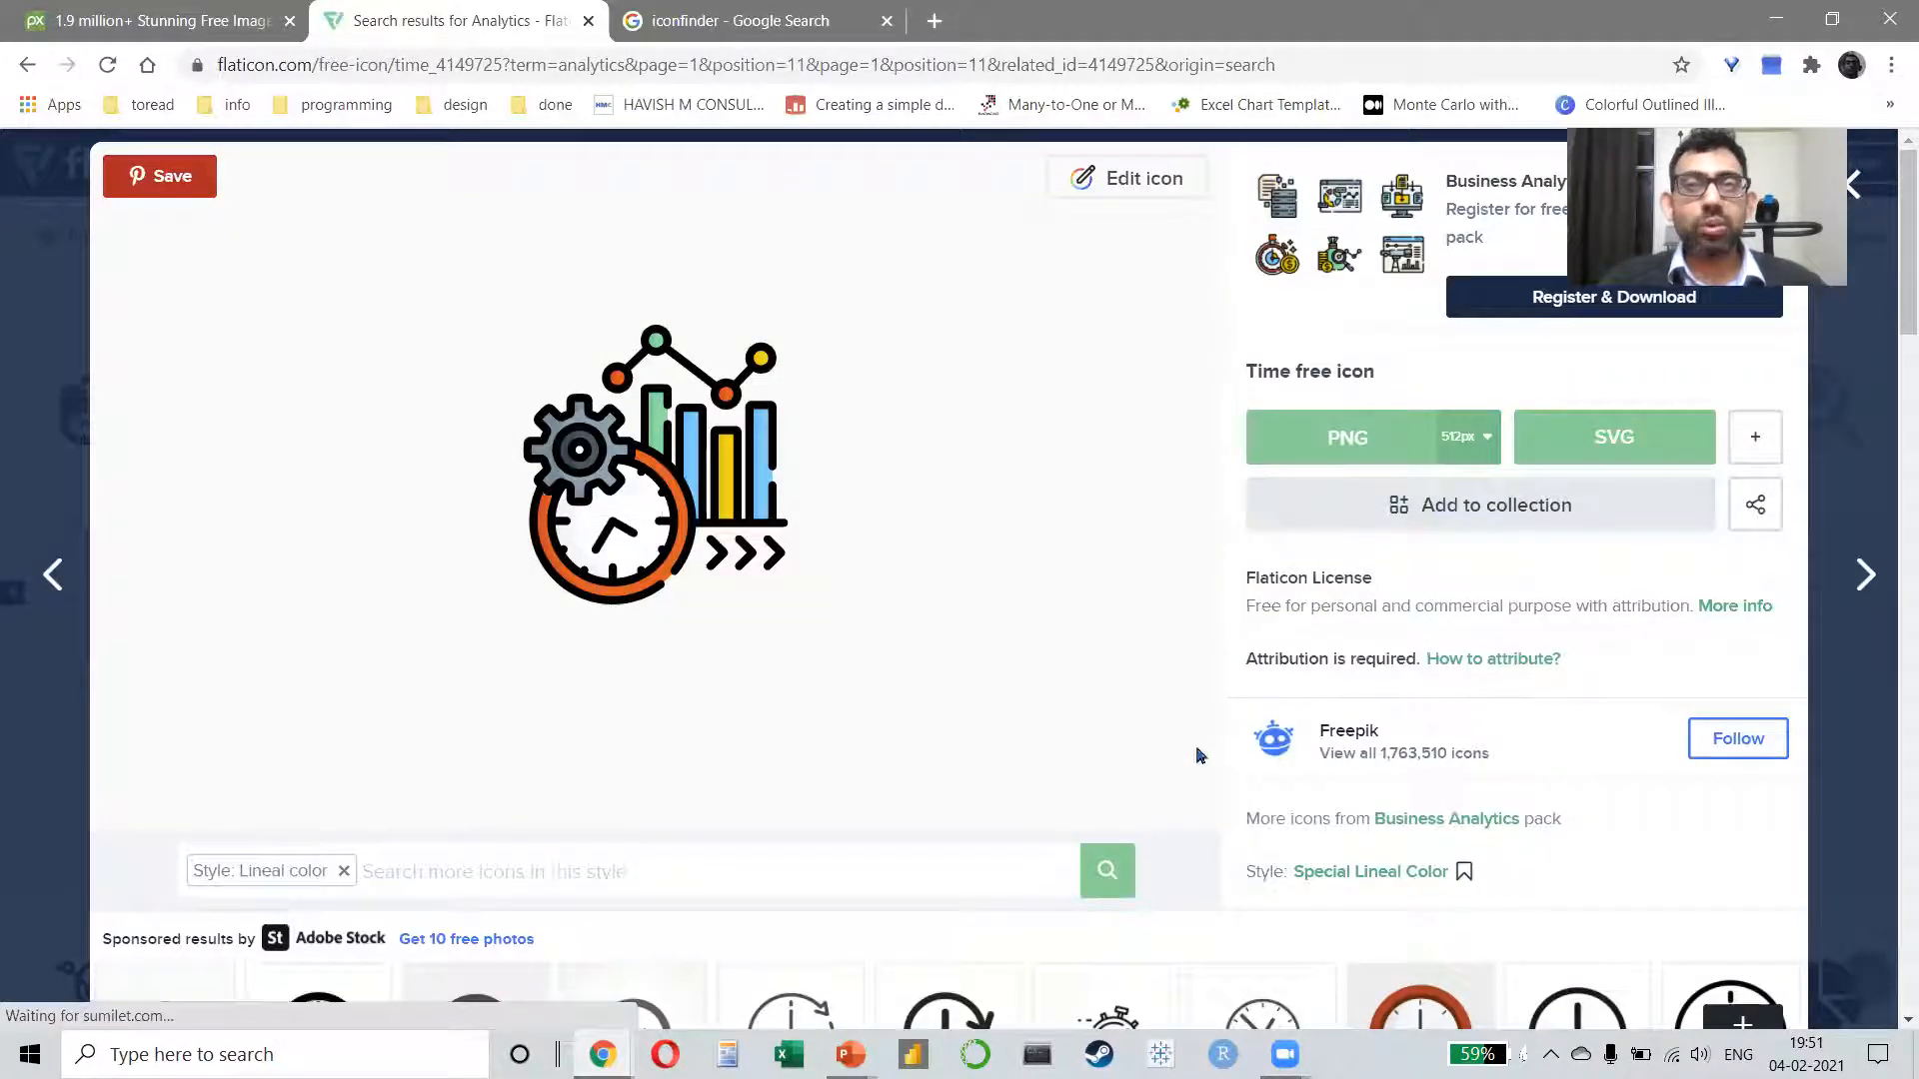
{"action": "left_click_drag", "start_coordinate": [1276, 649], "coordinate": [1392, 667]}
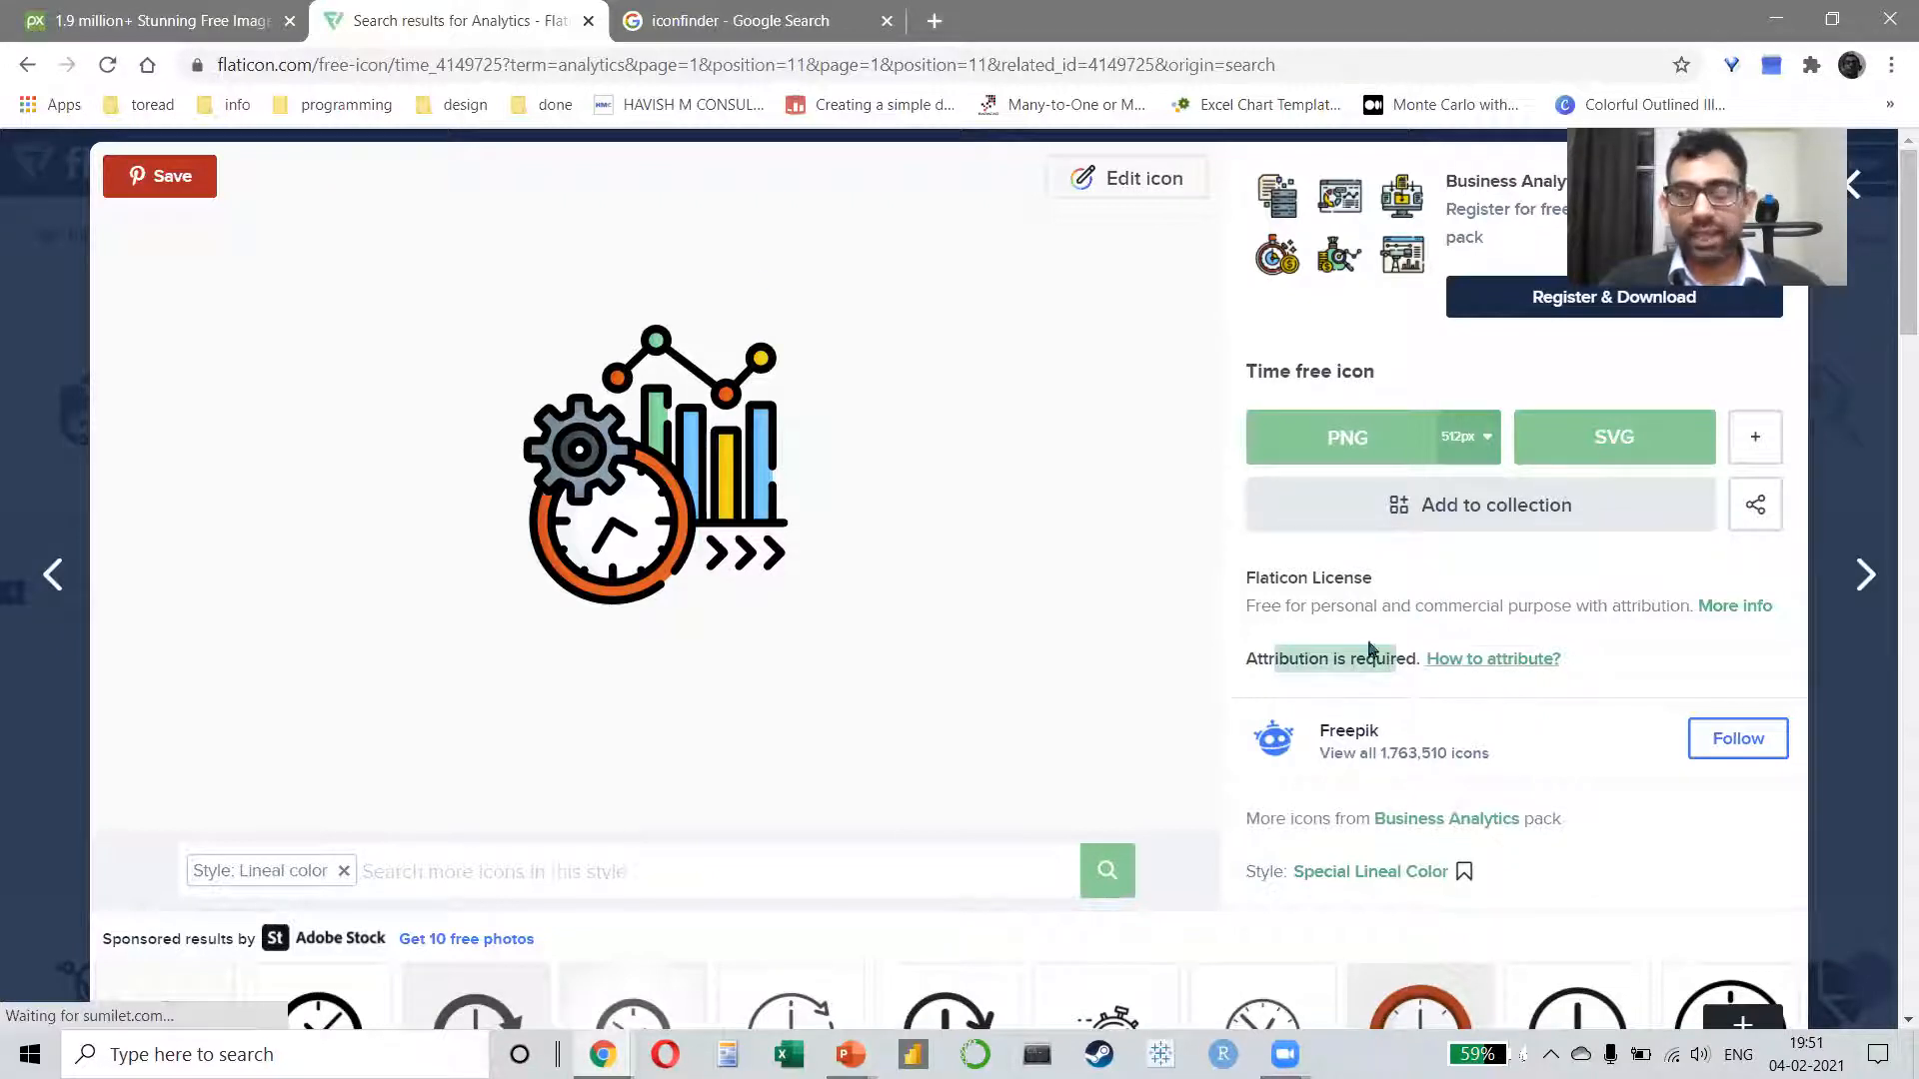
Step: Reload the flaticon.com home page and open the Iconfinder website from the search results in the other tab
{"action": "left_click", "coordinate": [312, 74]}
{"action": "type", "text": "flaticon.com"}
{"action": "key", "text": "Return"}
{"action": "left_click", "coordinate": [716, 22]}
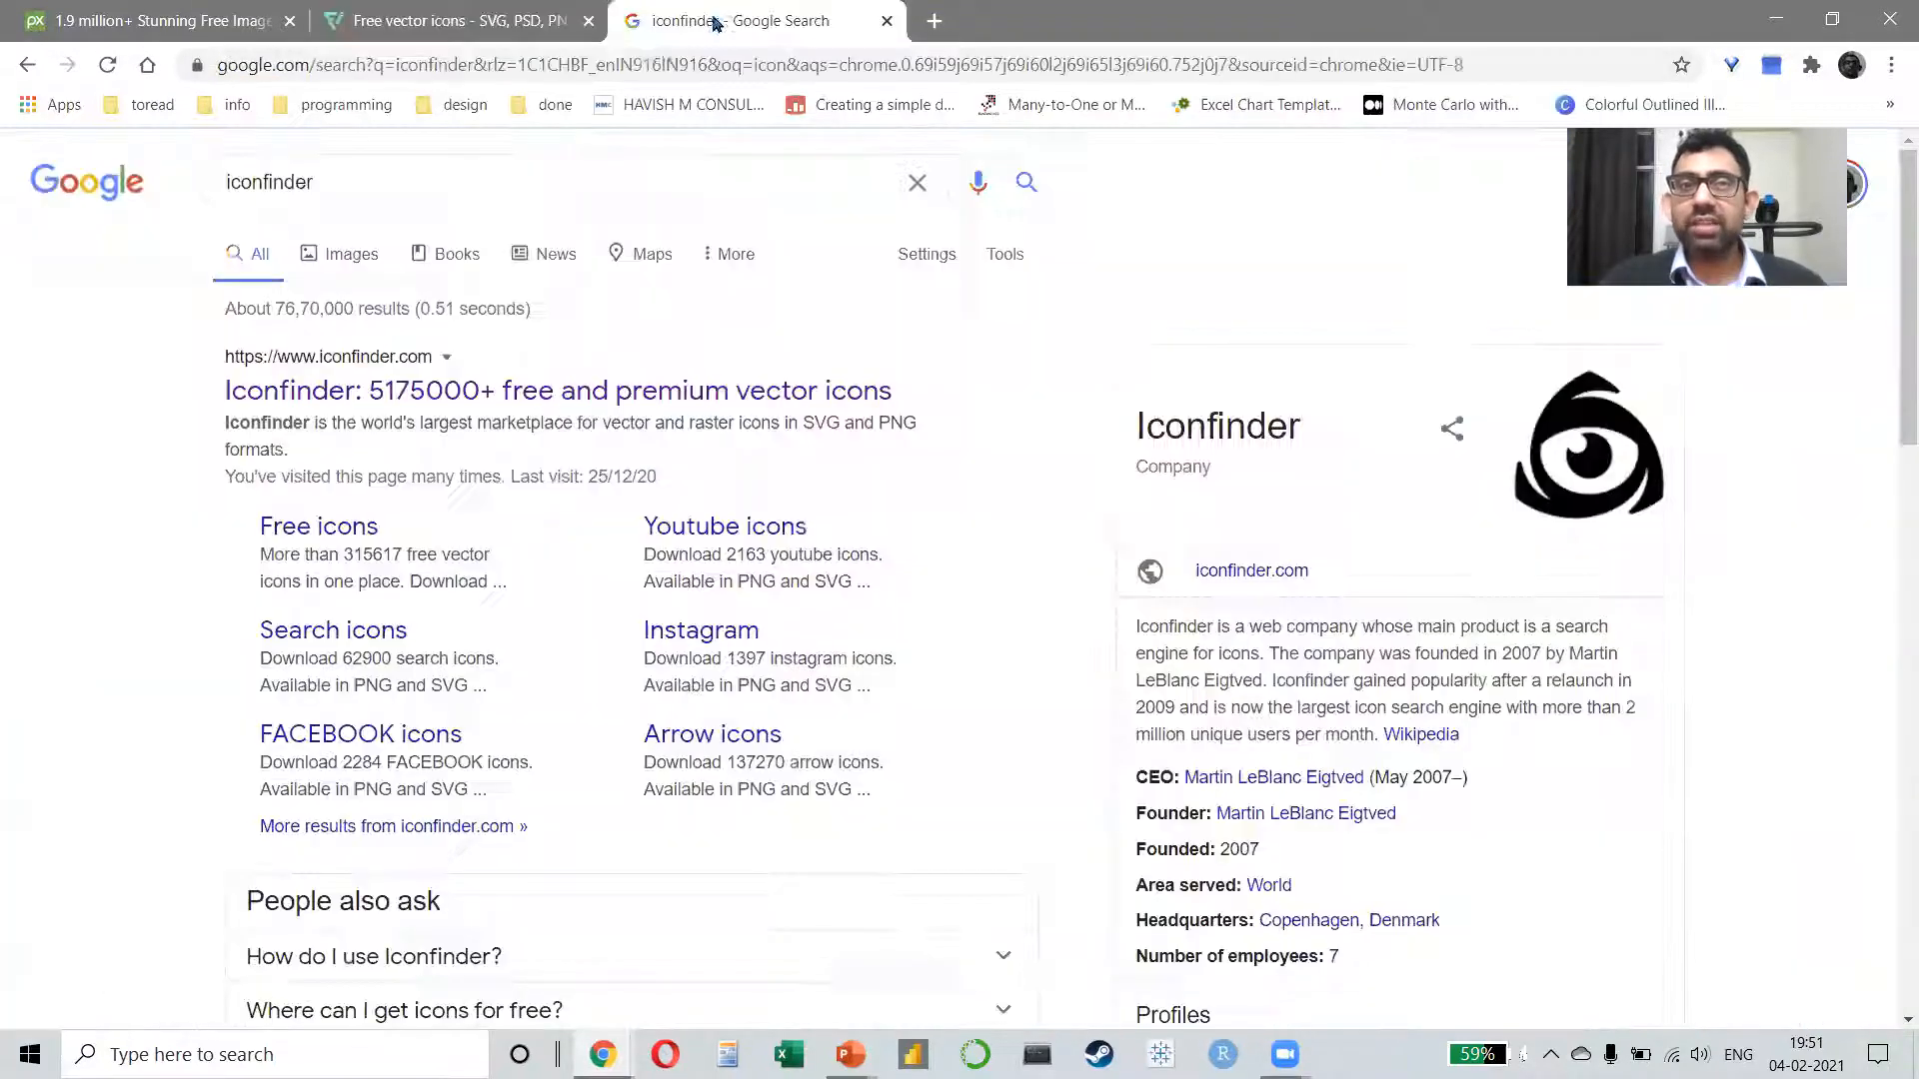
{"action": "left_click", "coordinate": [279, 400]}
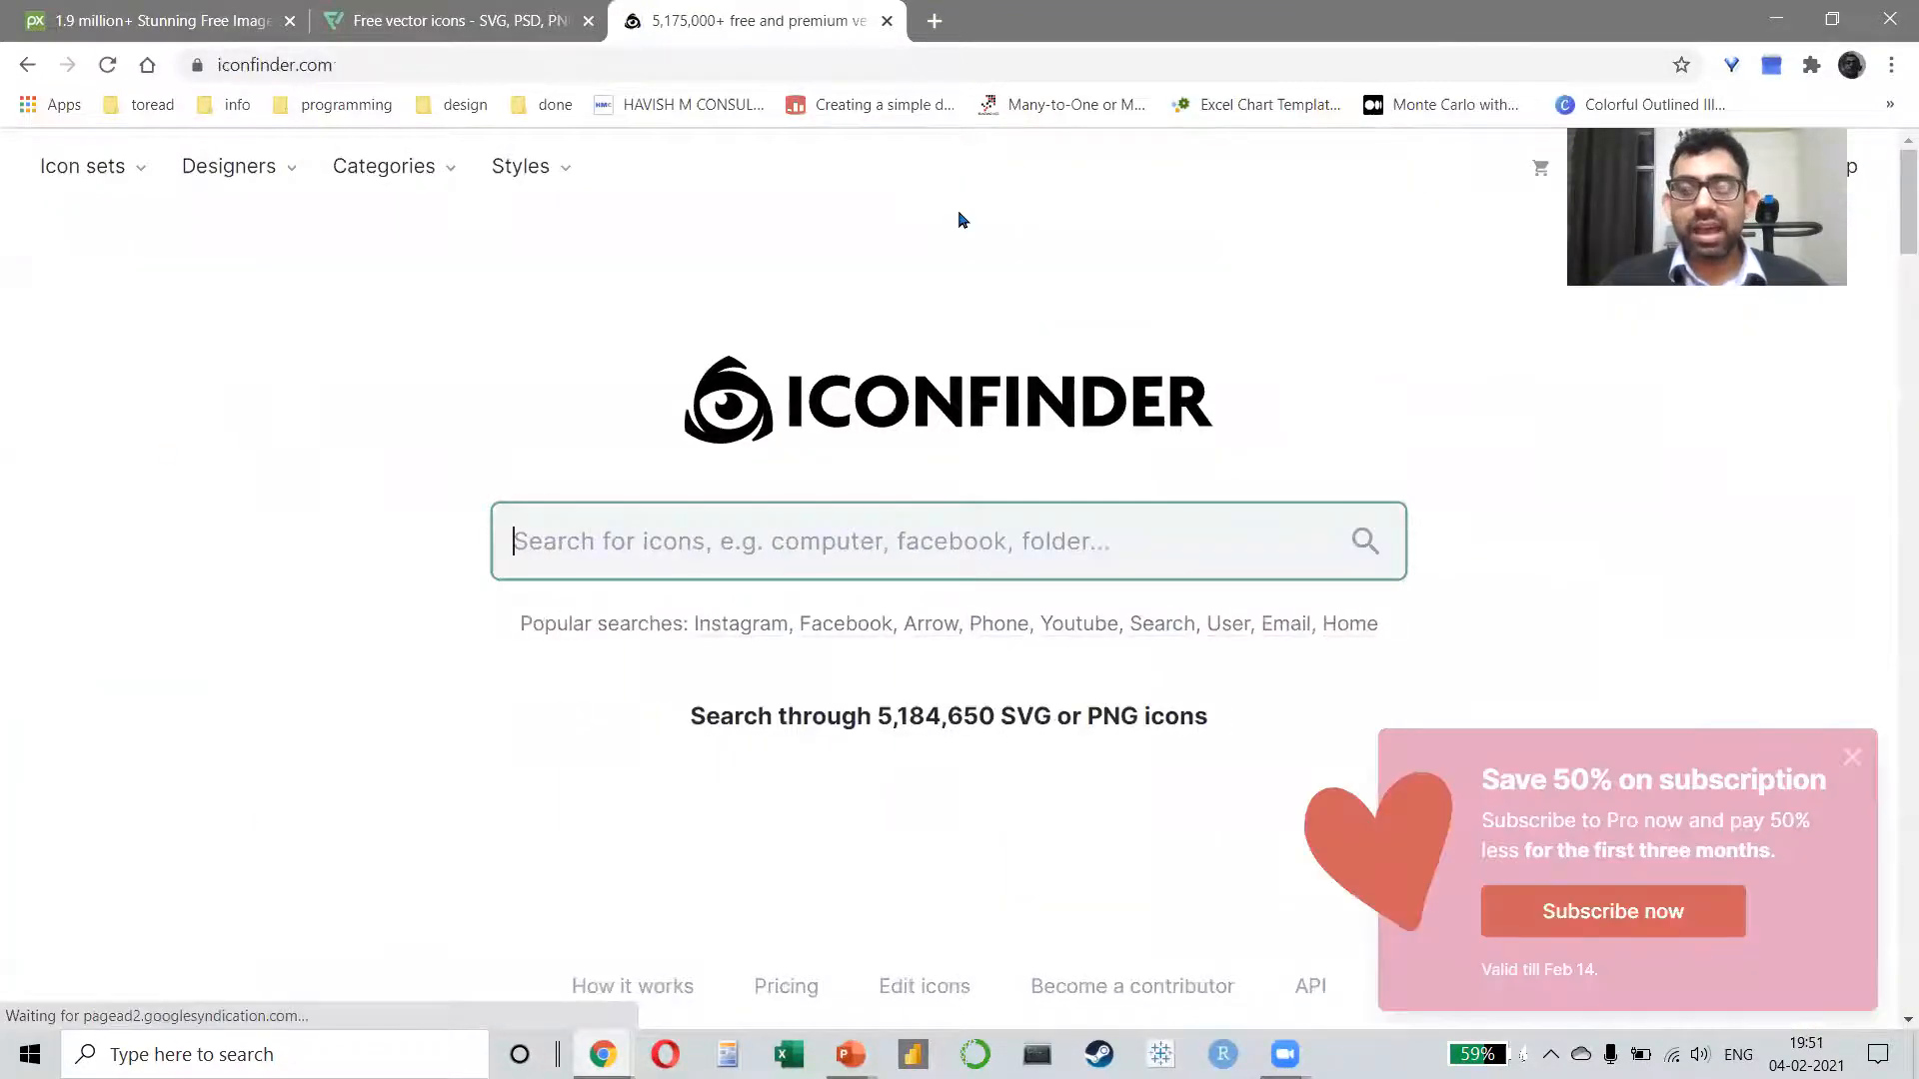
Step: Search the web for "freepik" in a new tab and open the Freepik website
{"action": "key", "text": "ctrl+t"}
{"action": "type", "text": "freepik"}
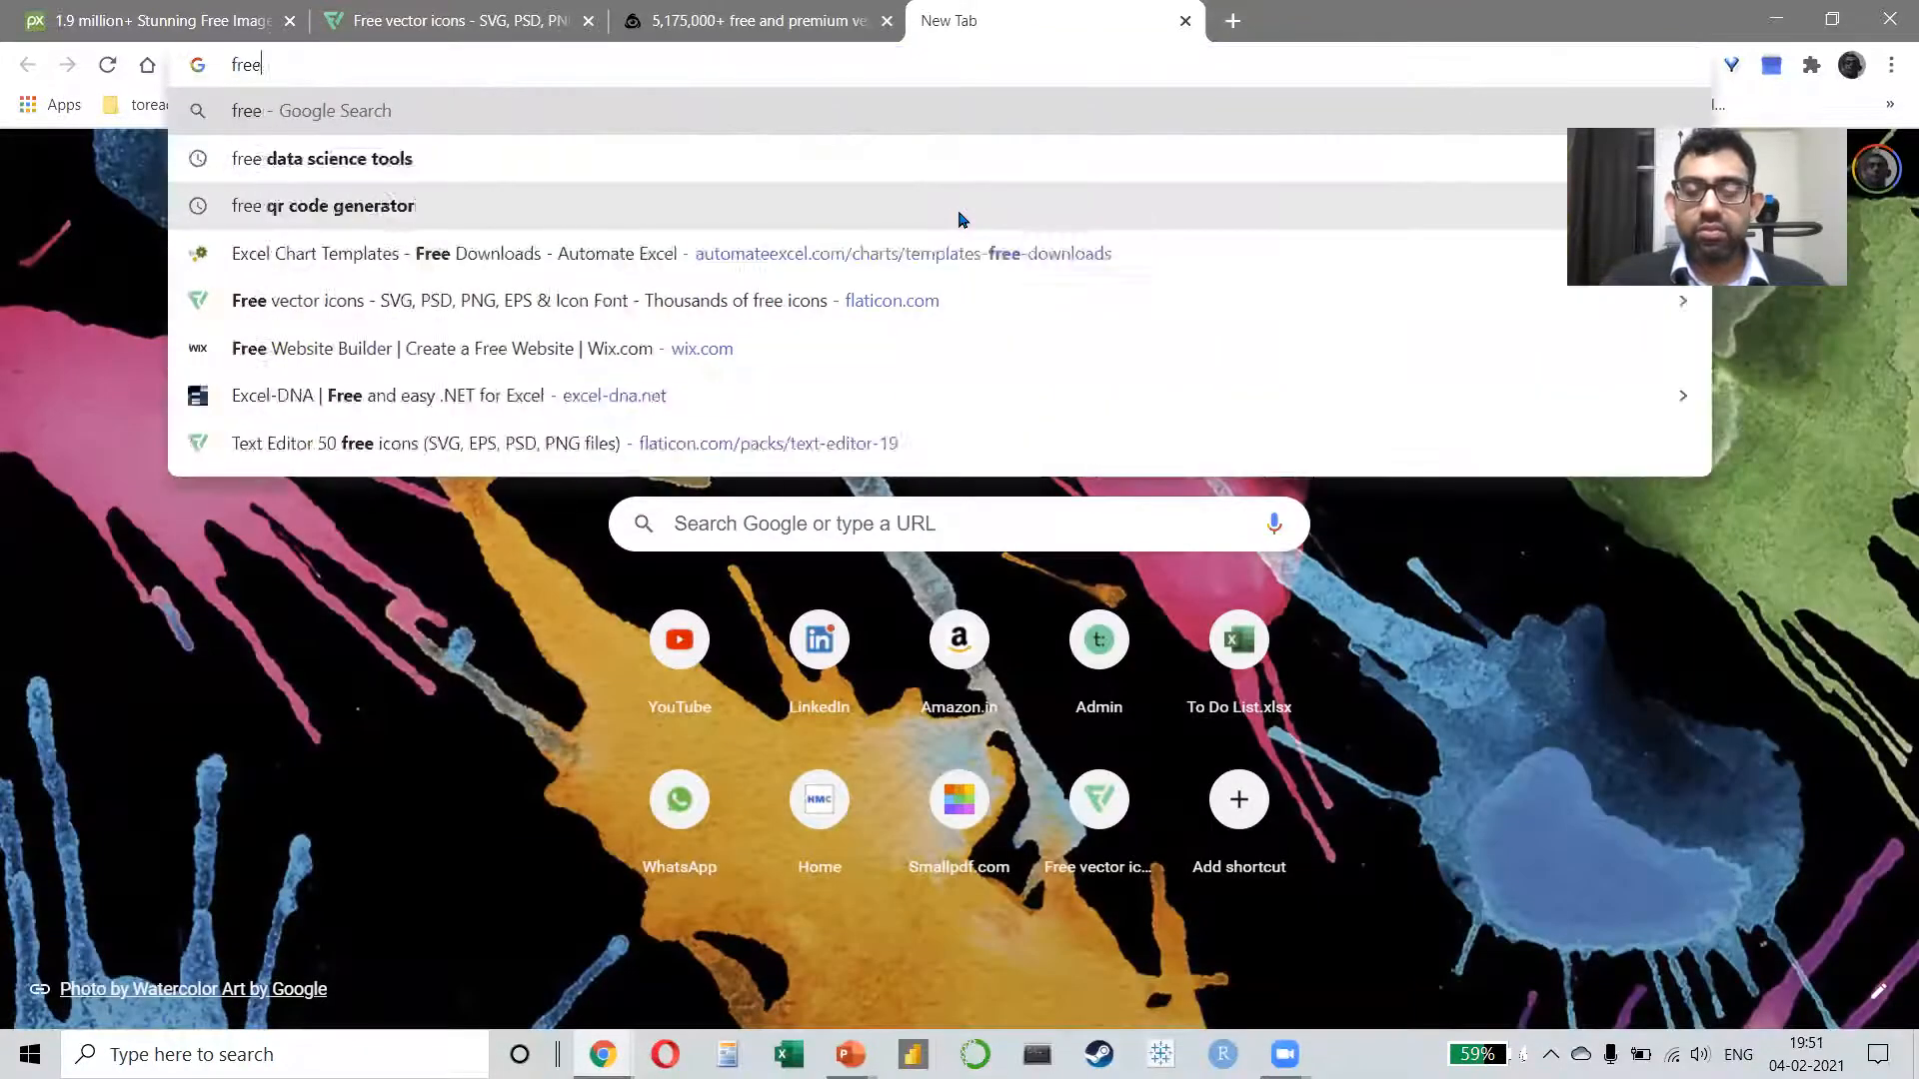
{"action": "key", "text": "Return"}
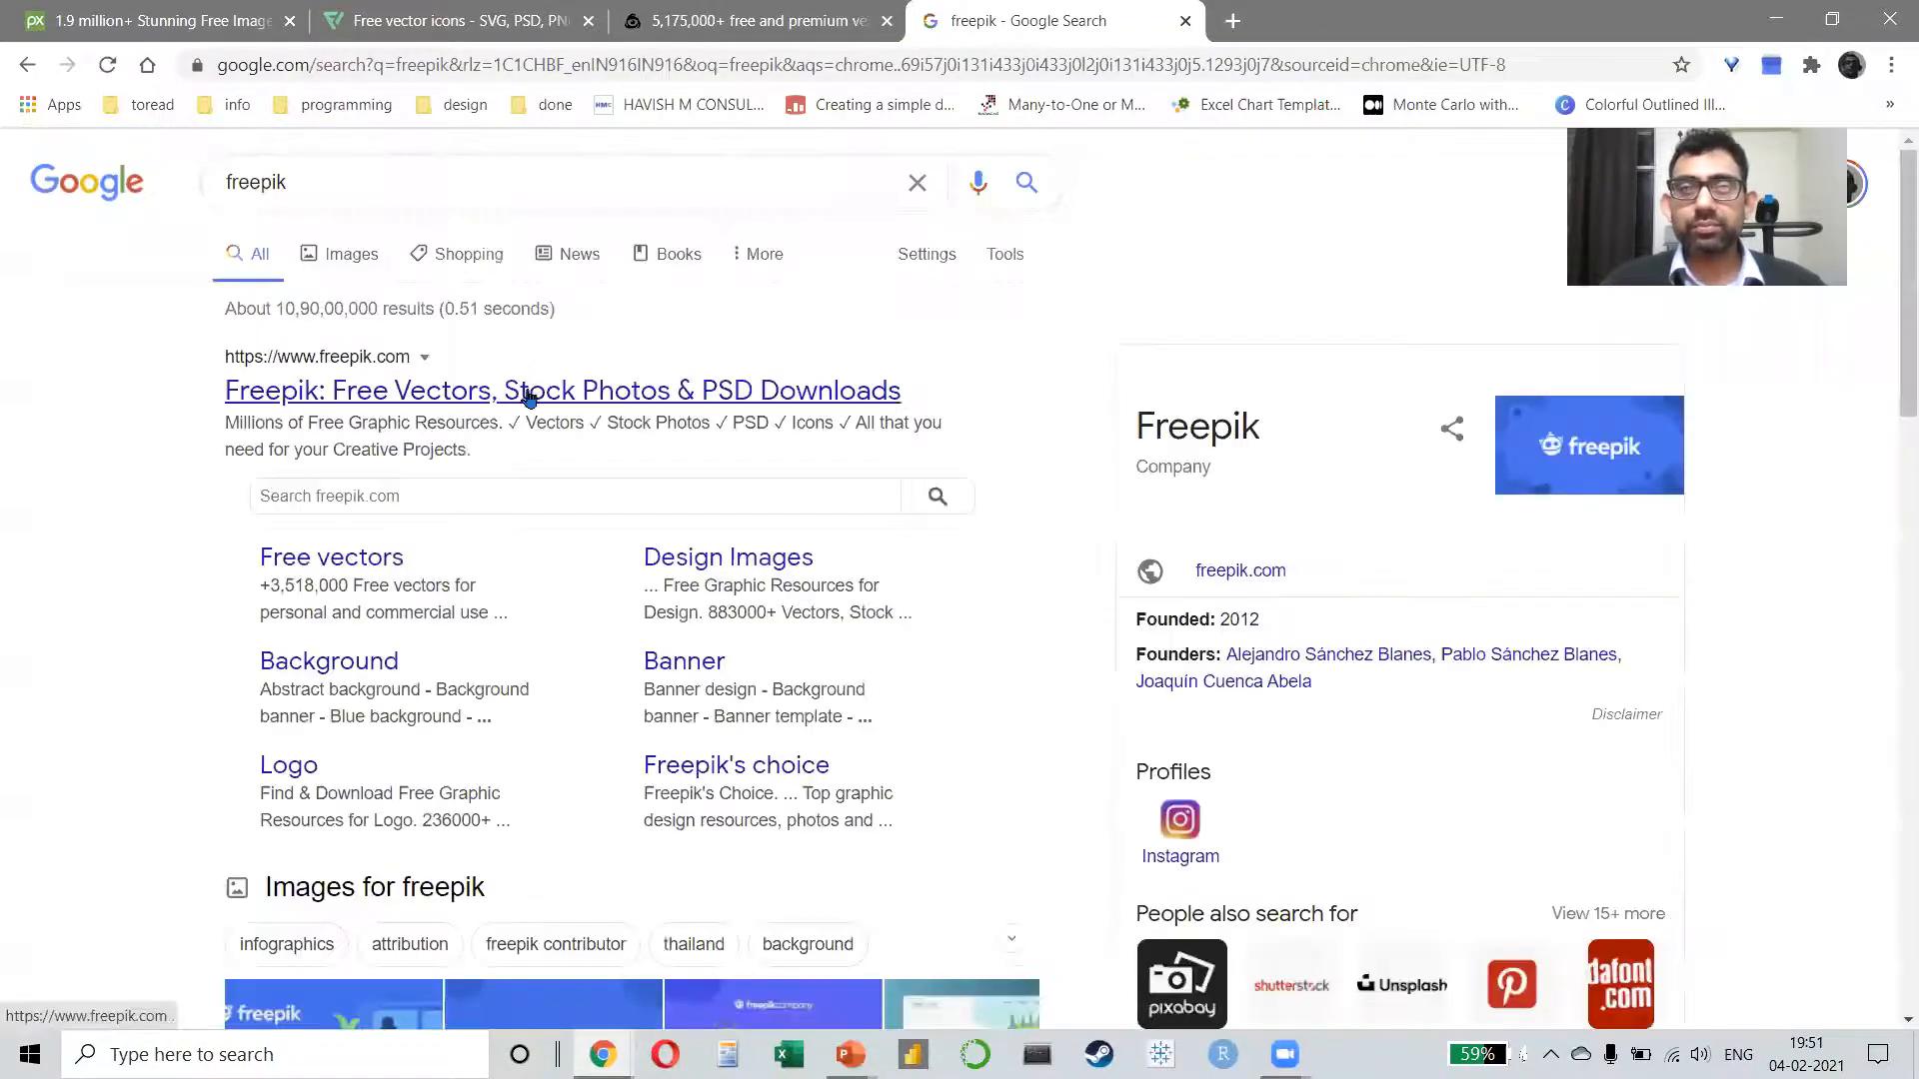
{"action": "left_click", "coordinate": [528, 392]}
{"action": "scroll", "coordinate": [529, 397], "scroll_direction": "down", "scroll_amount": 5}
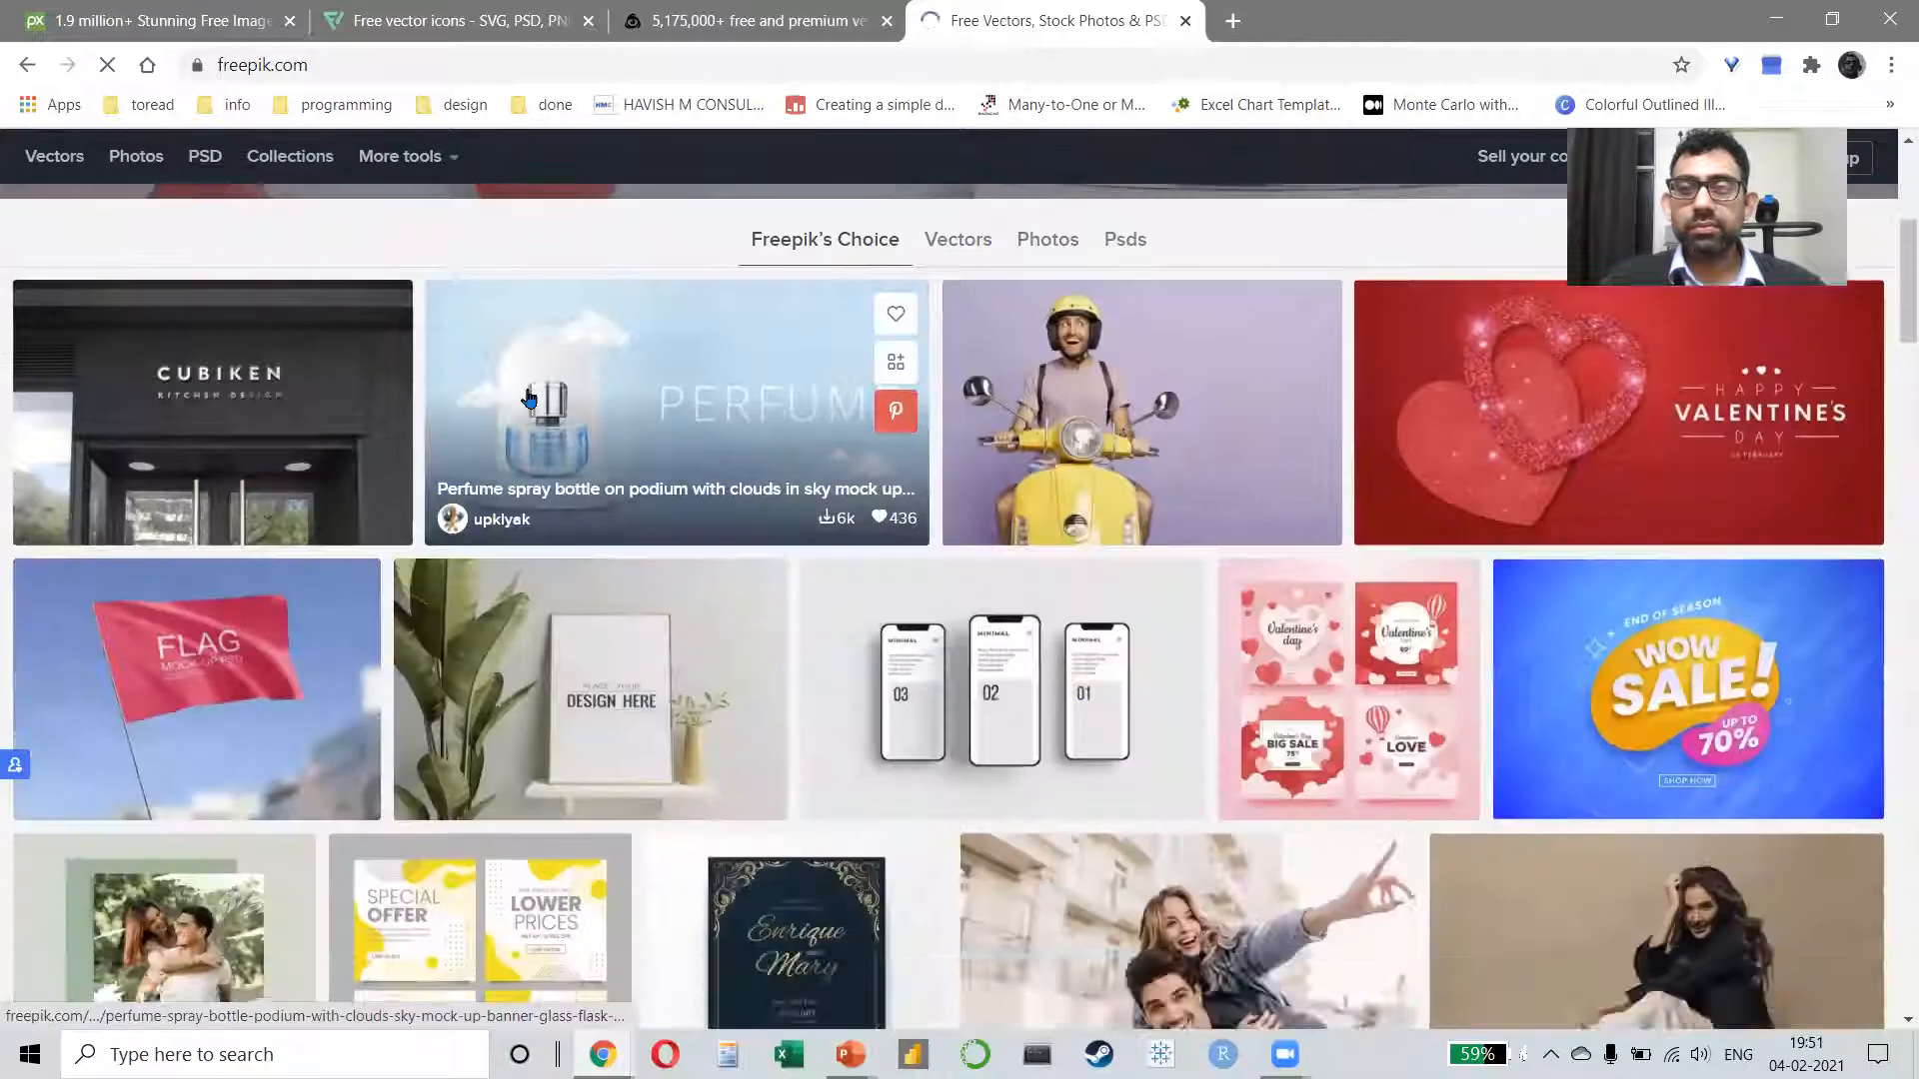
{"action": "scroll", "coordinate": [526, 395], "scroll_direction": "up", "scroll_amount": 4}
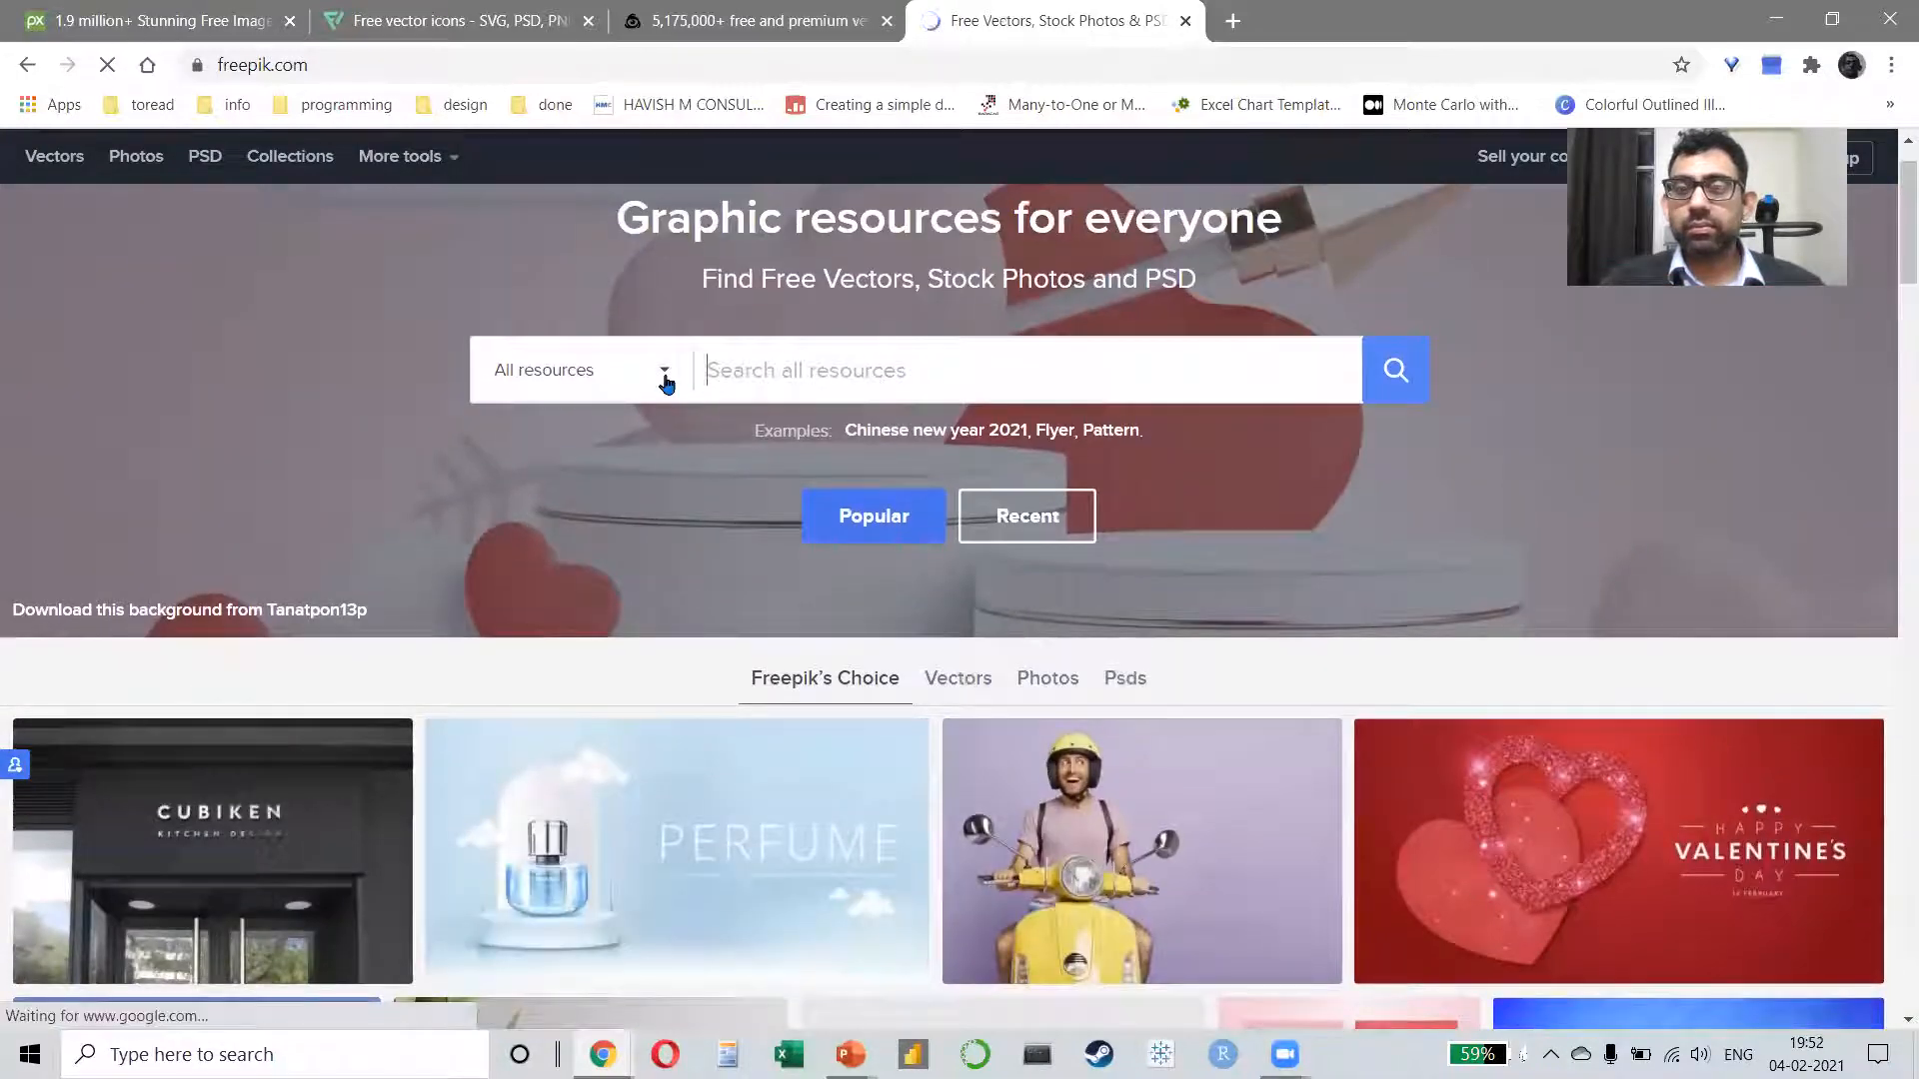
Step: Search Freepik for "book" with the resource type limited to Vectors, and look through the results
{"action": "left_click", "coordinate": [664, 374]}
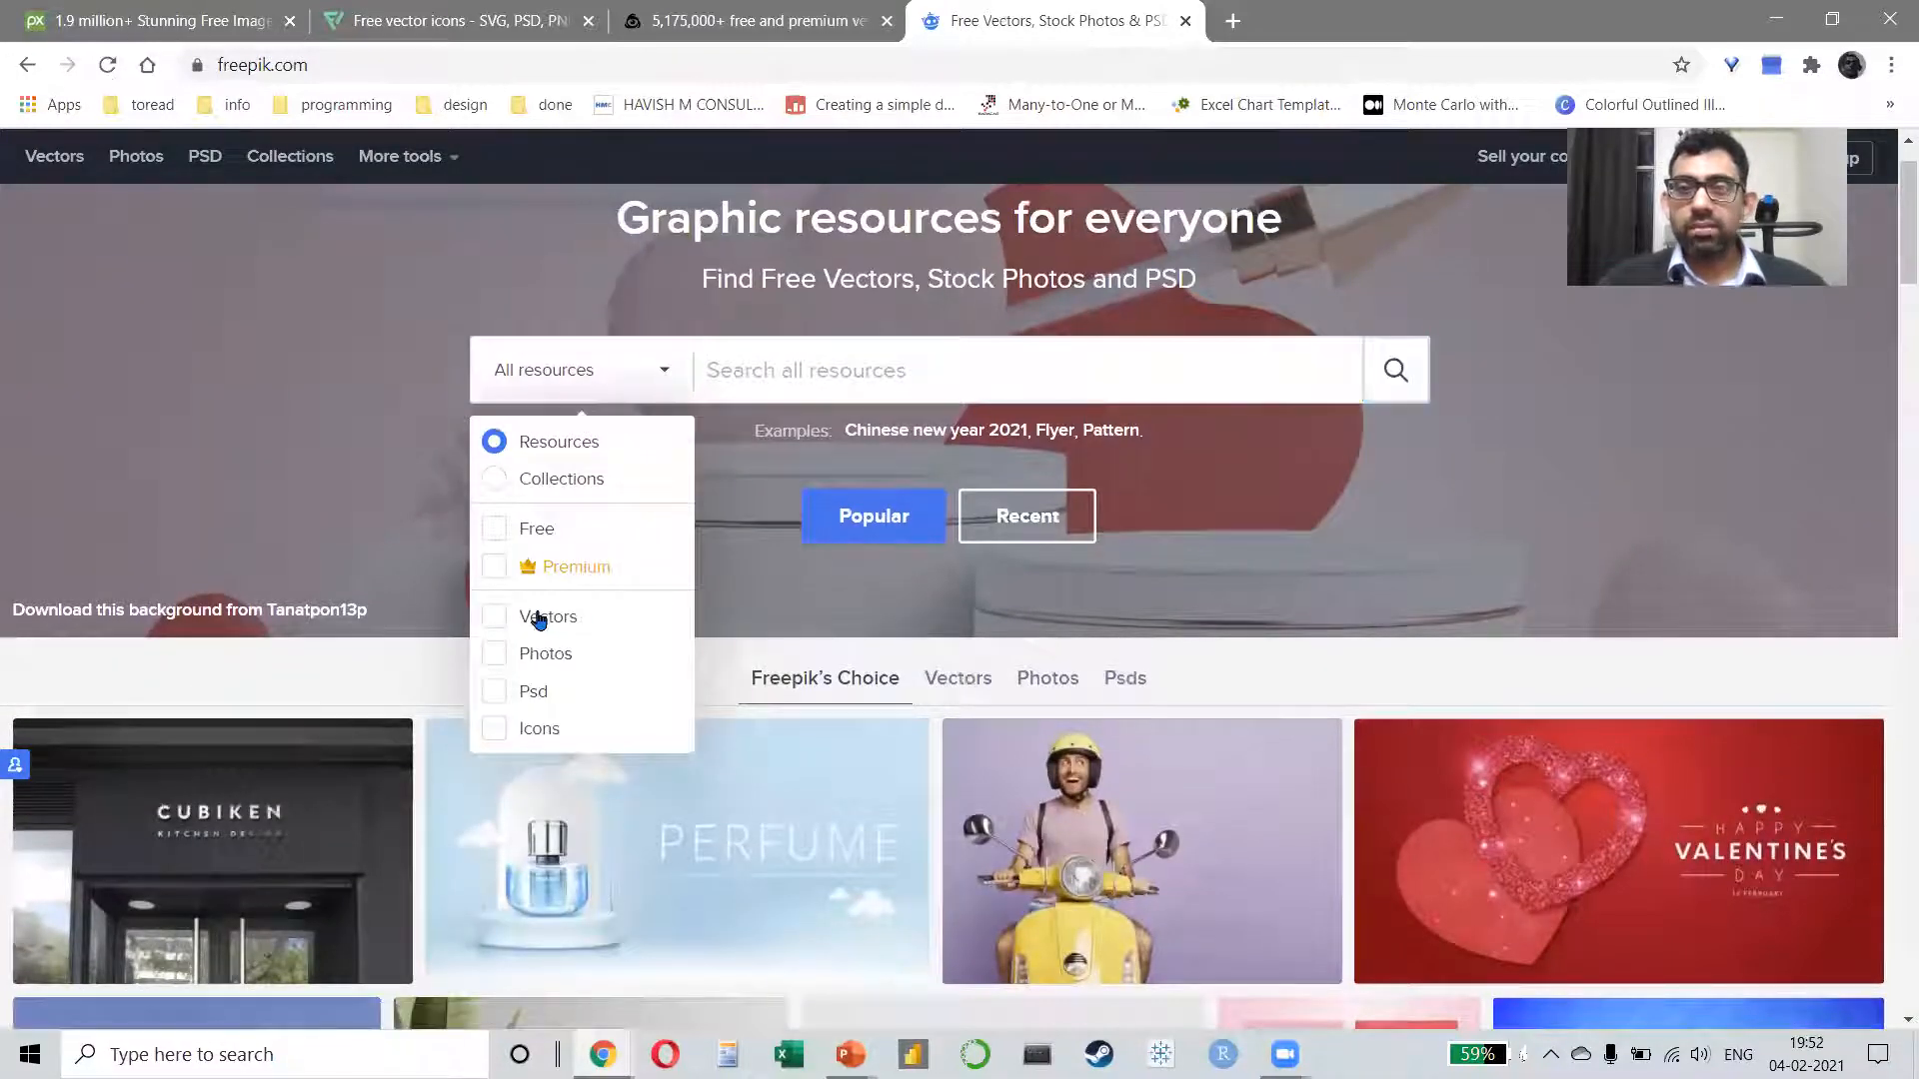
{"action": "left_click", "coordinate": [508, 624]}
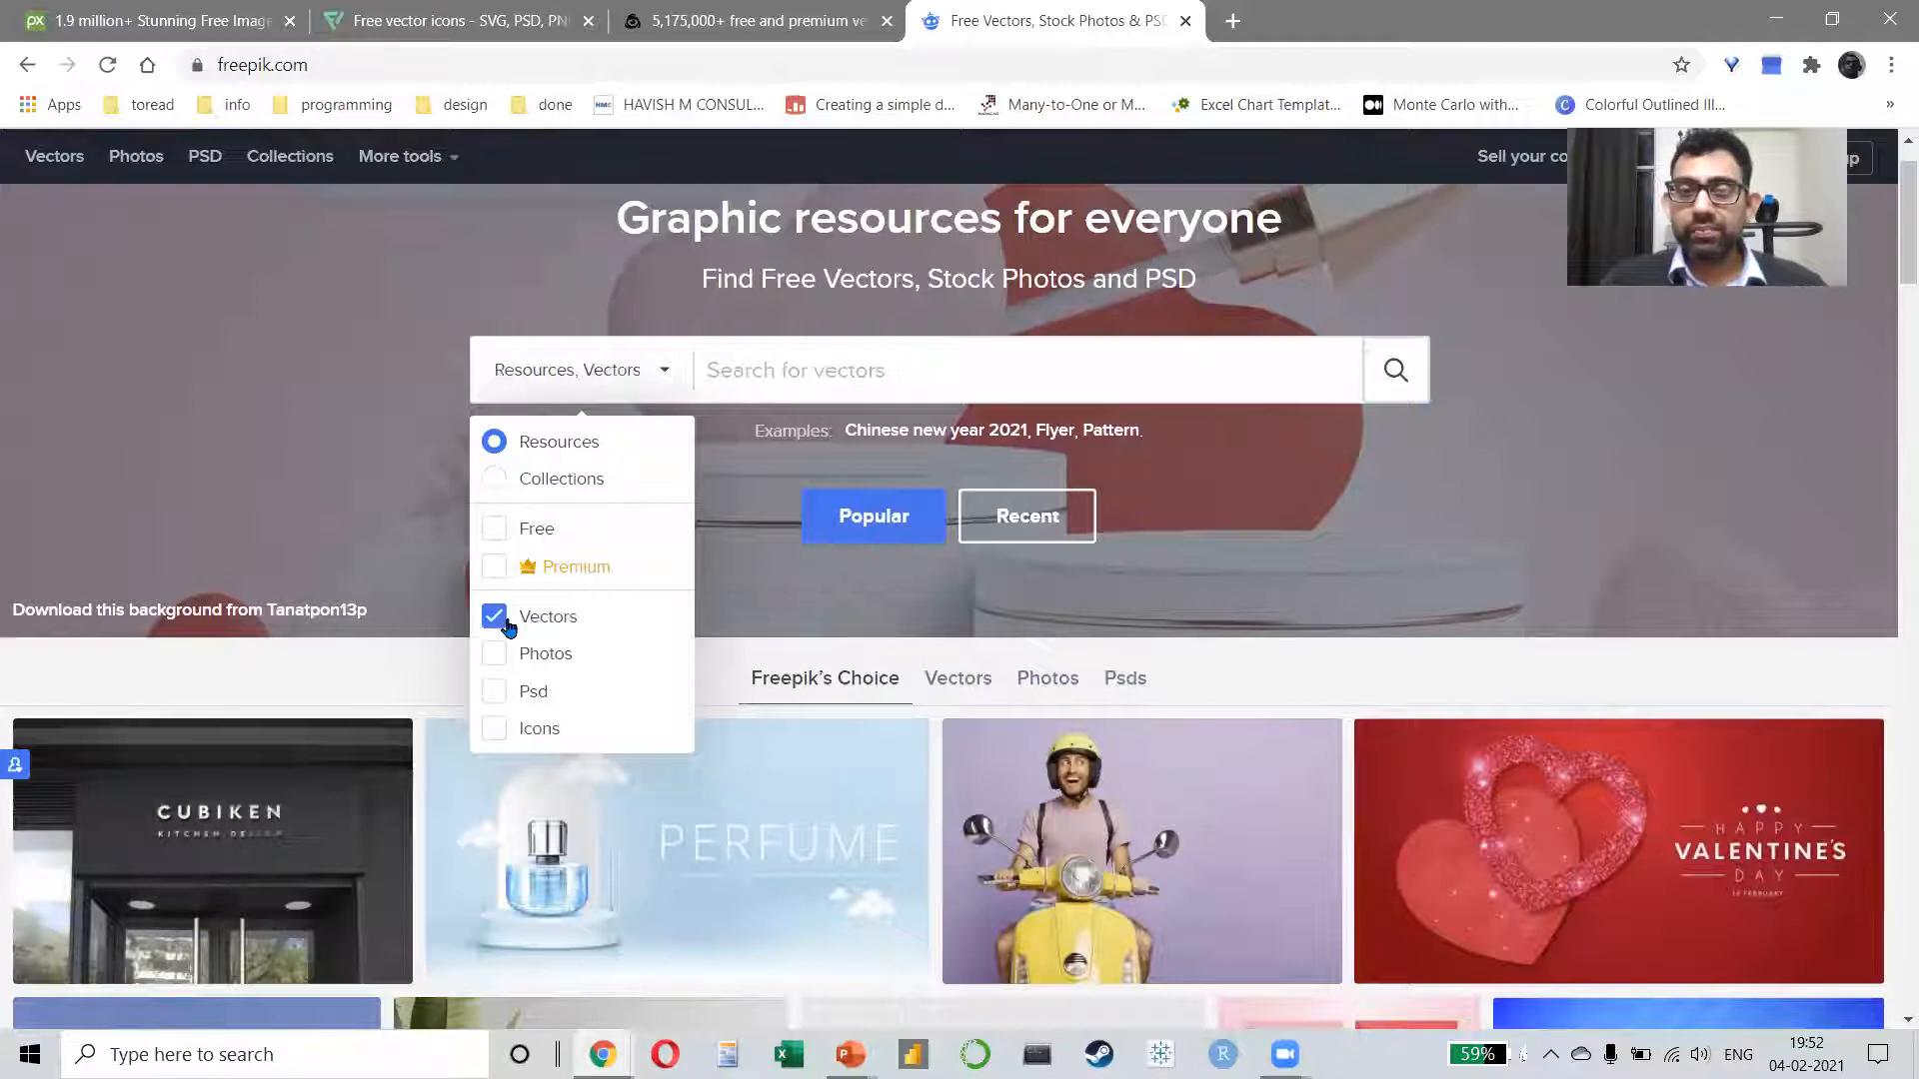
{"action": "left_click", "coordinate": [811, 358]}
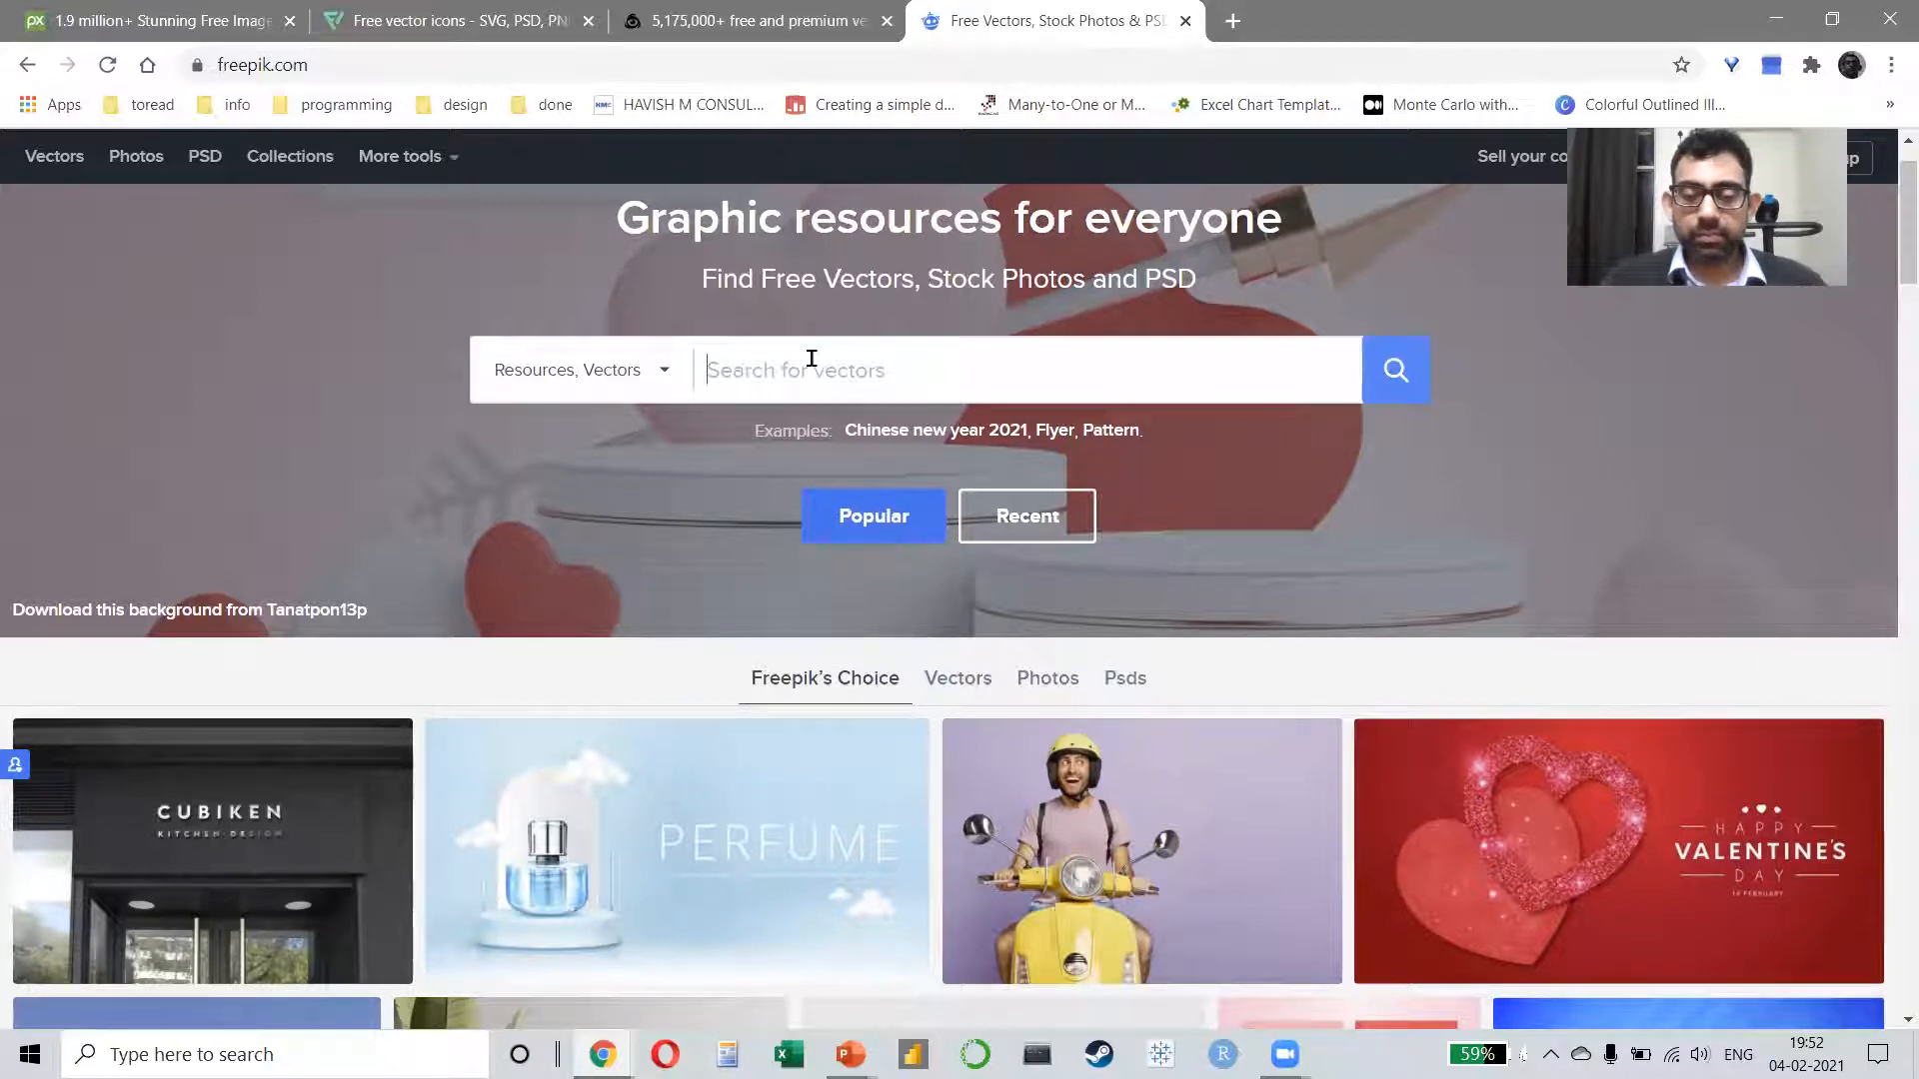
{"action": "type", "text": "book"}
{"action": "key", "text": "Return"}
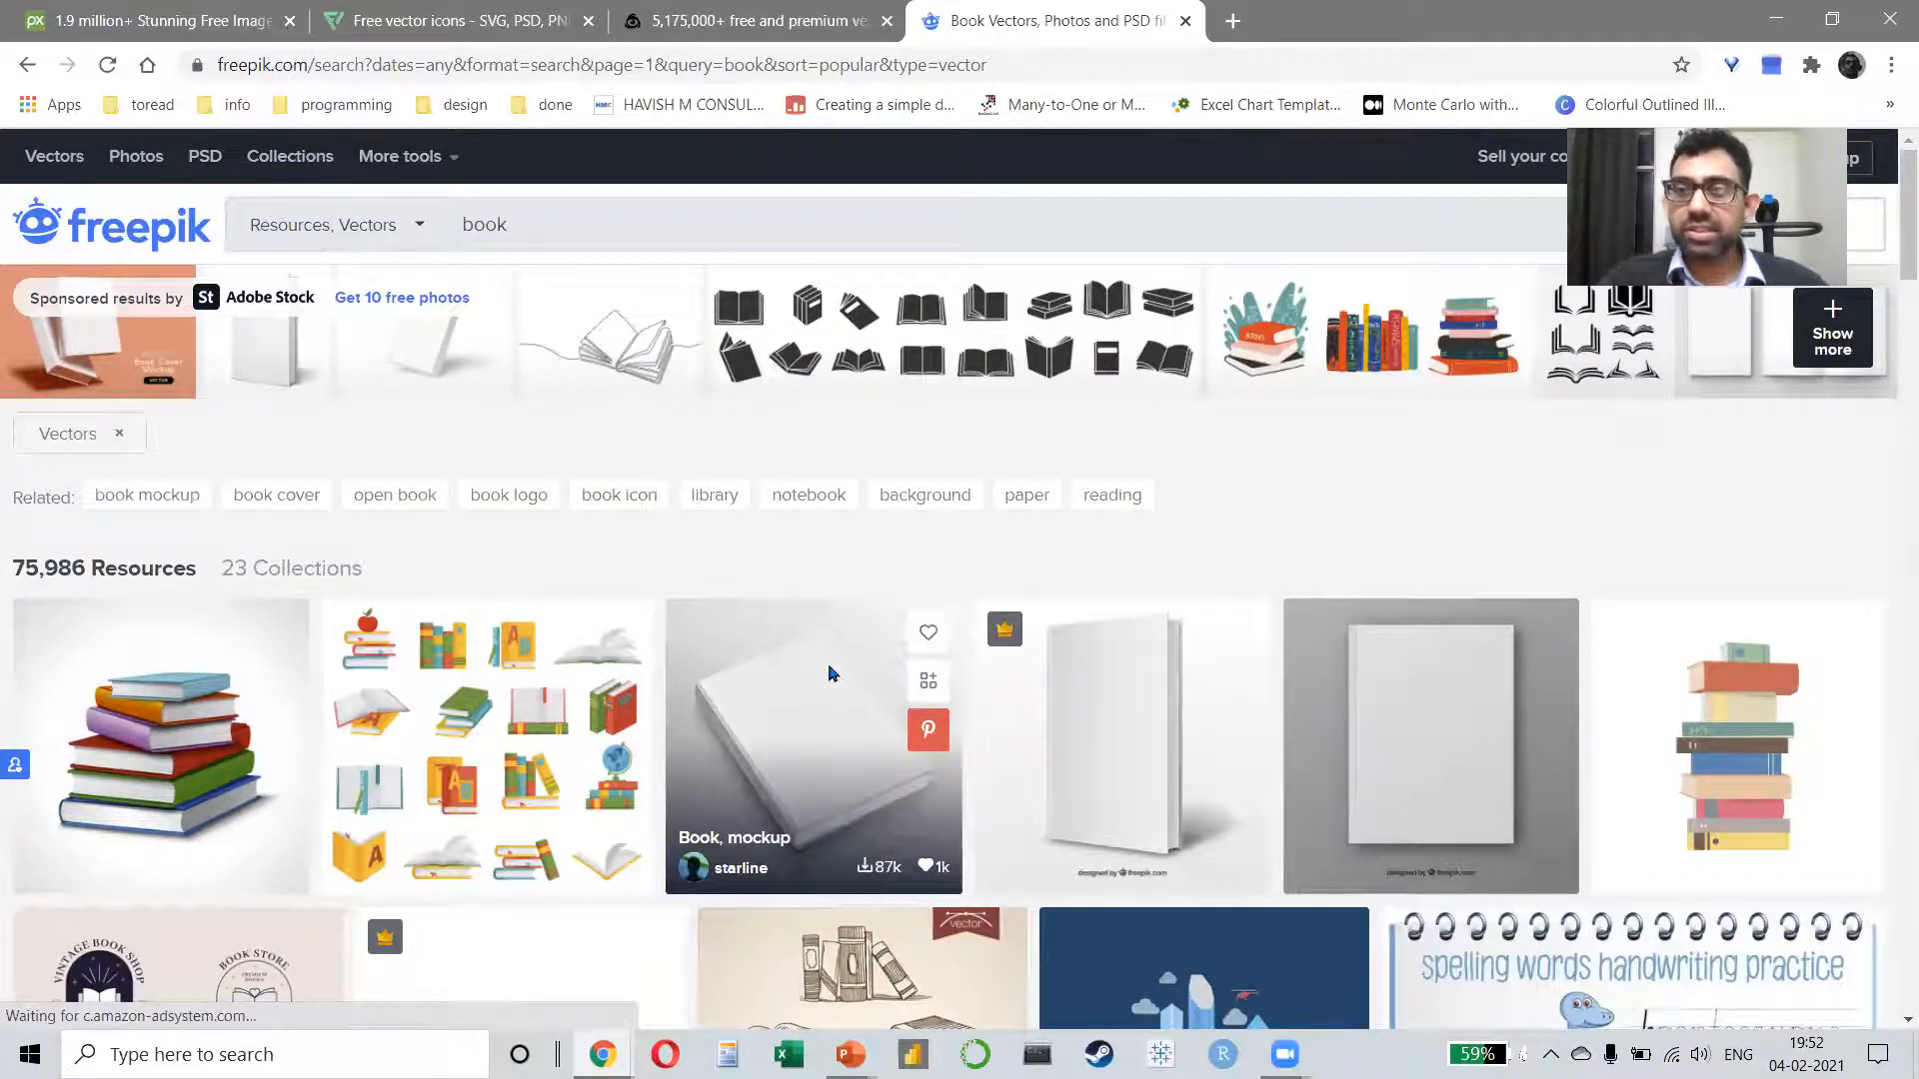
{"action": "scroll", "coordinate": [830, 672], "scroll_direction": "down", "scroll_amount": 2}
{"action": "scroll", "coordinate": [830, 671], "scroll_direction": "up", "scroll_amount": 2}
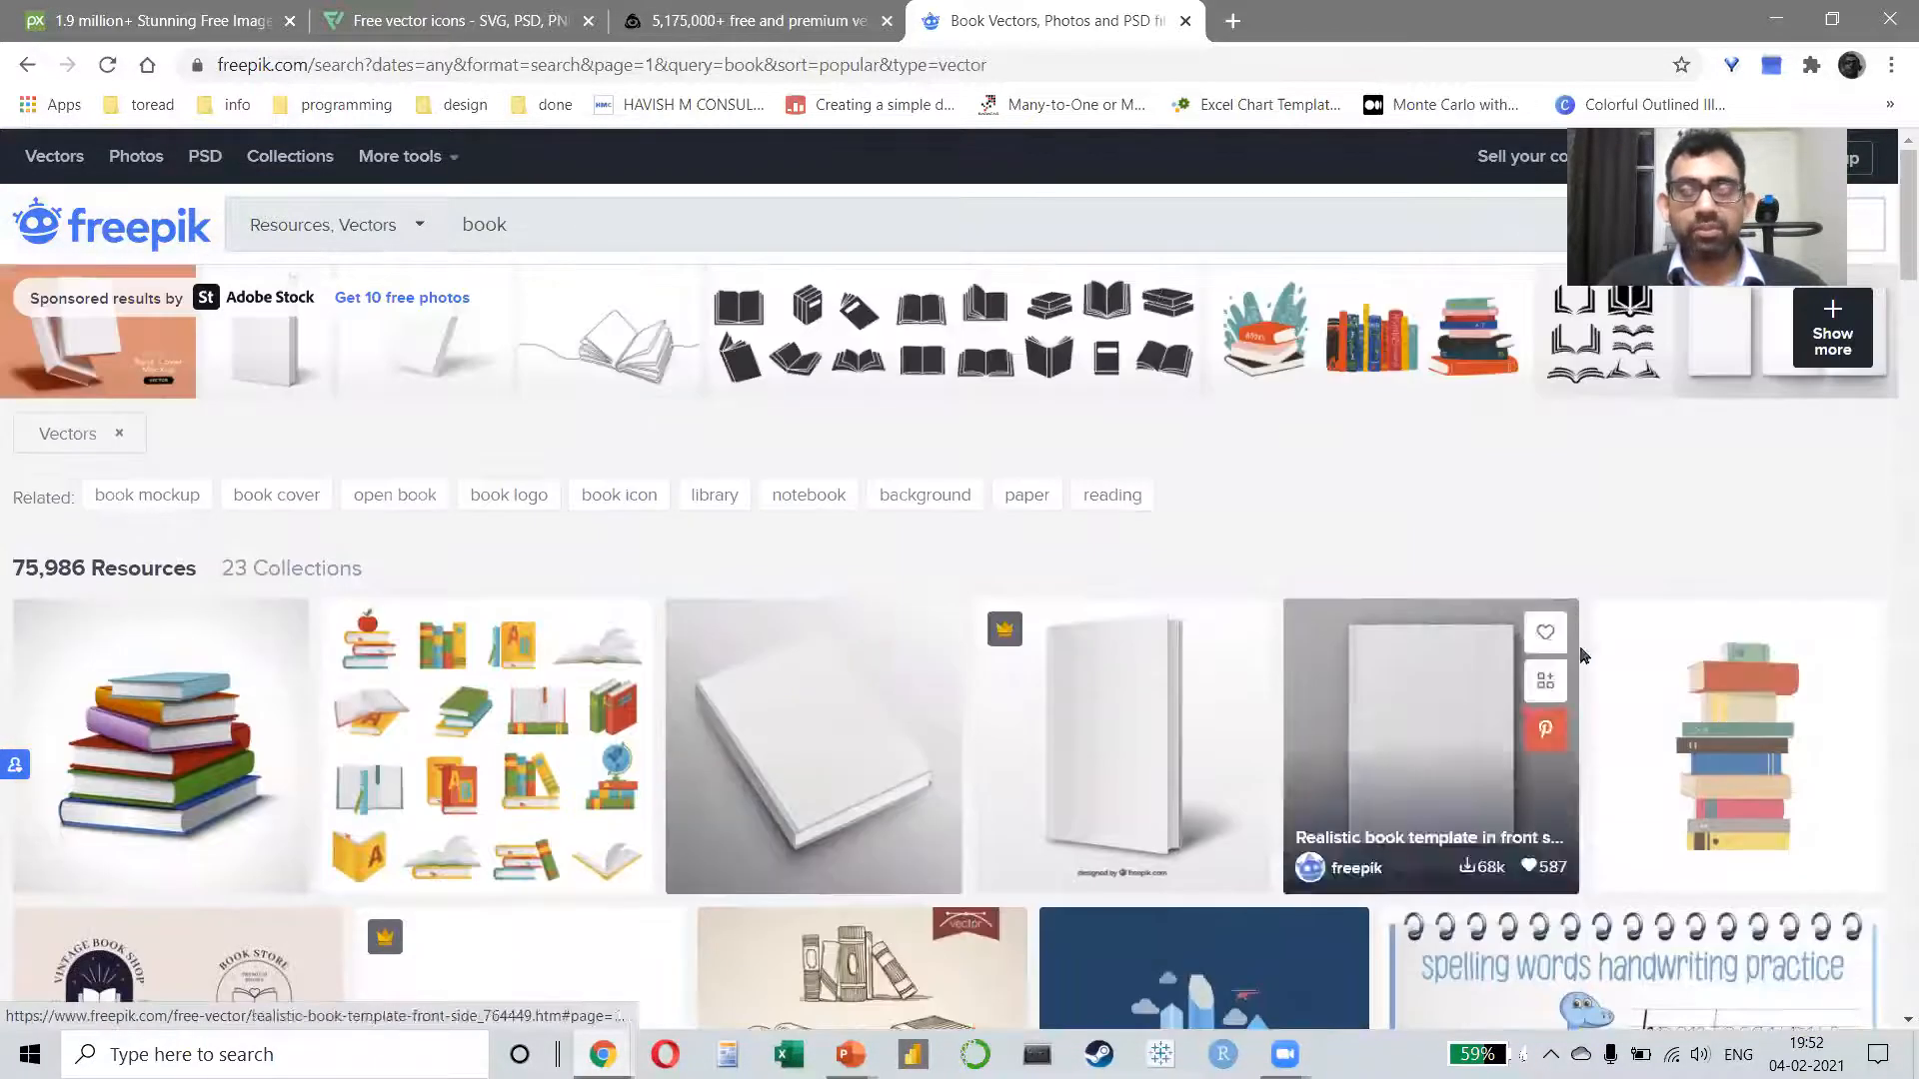
Step: Open the coloured stack of books vector and download it for free with attribution
{"action": "left_click", "coordinate": [1689, 710]}
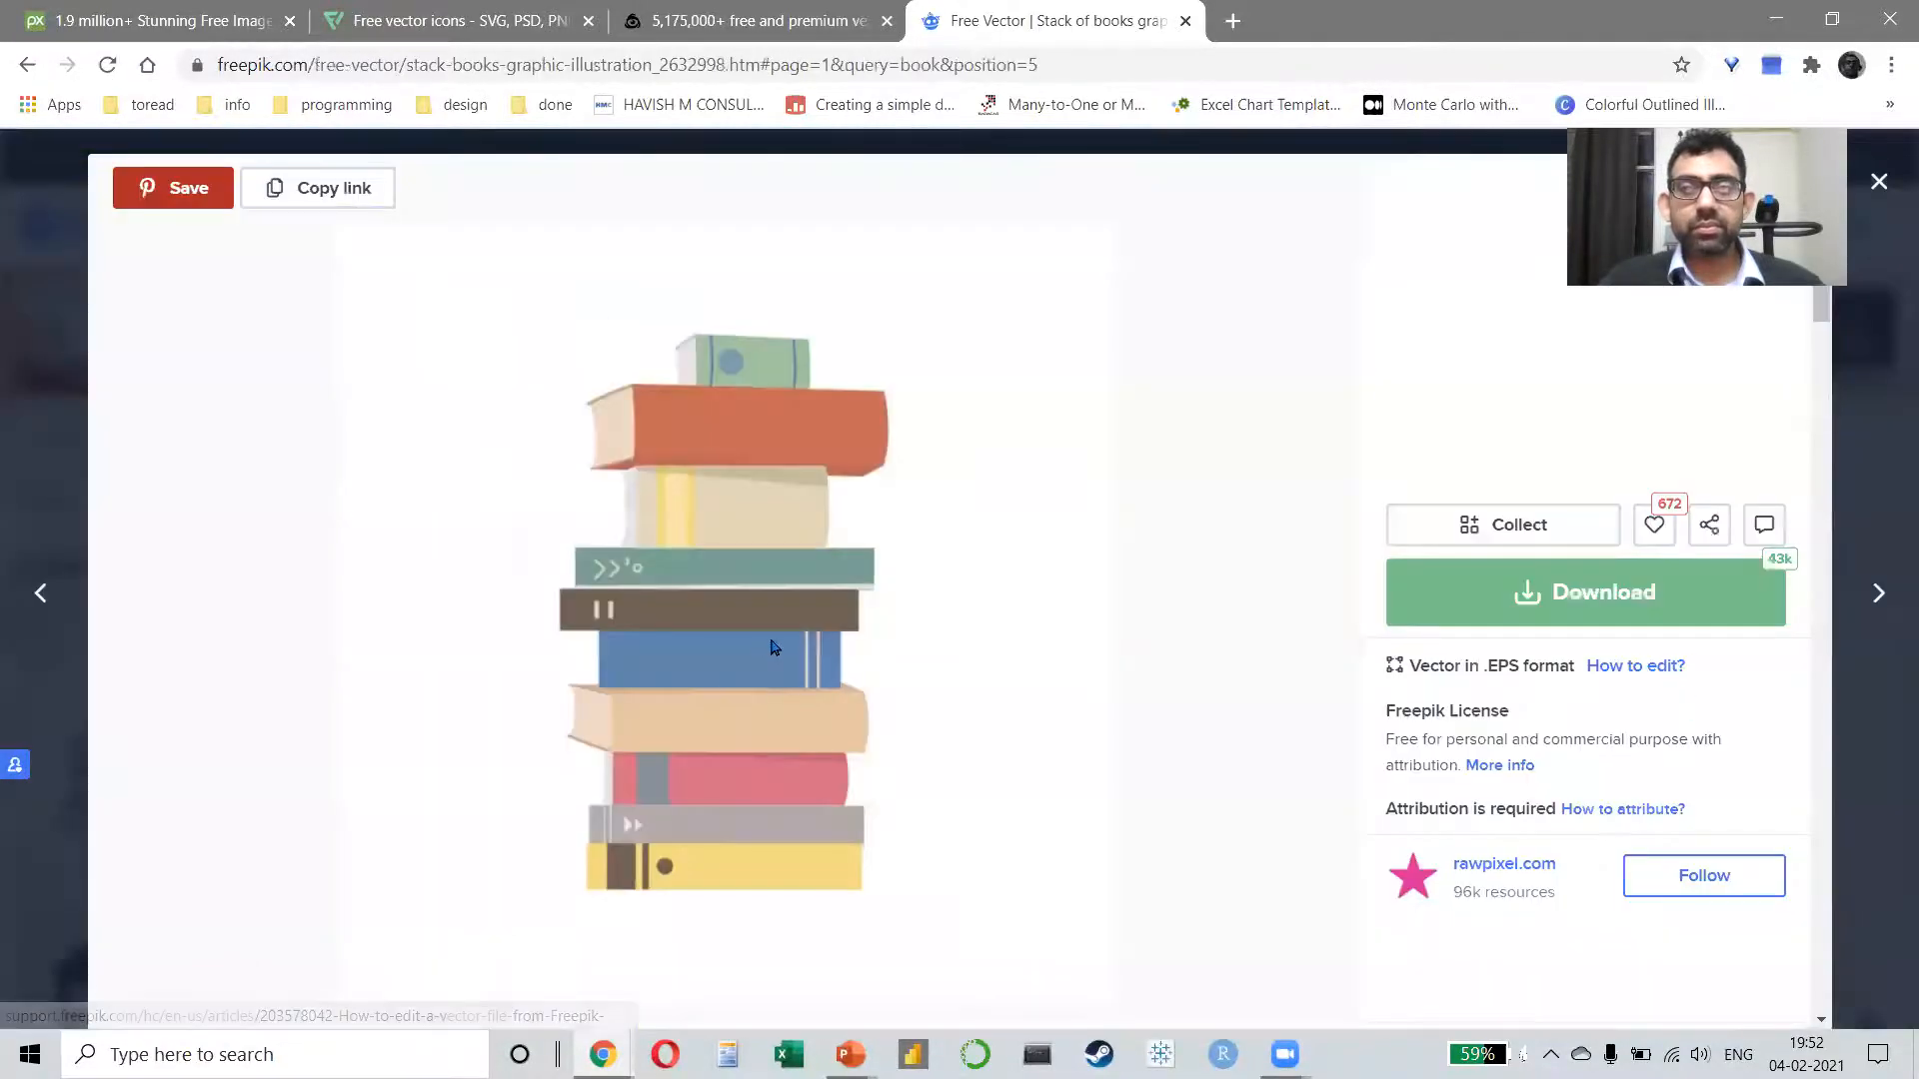
{"action": "left_click", "coordinate": [1495, 607]}
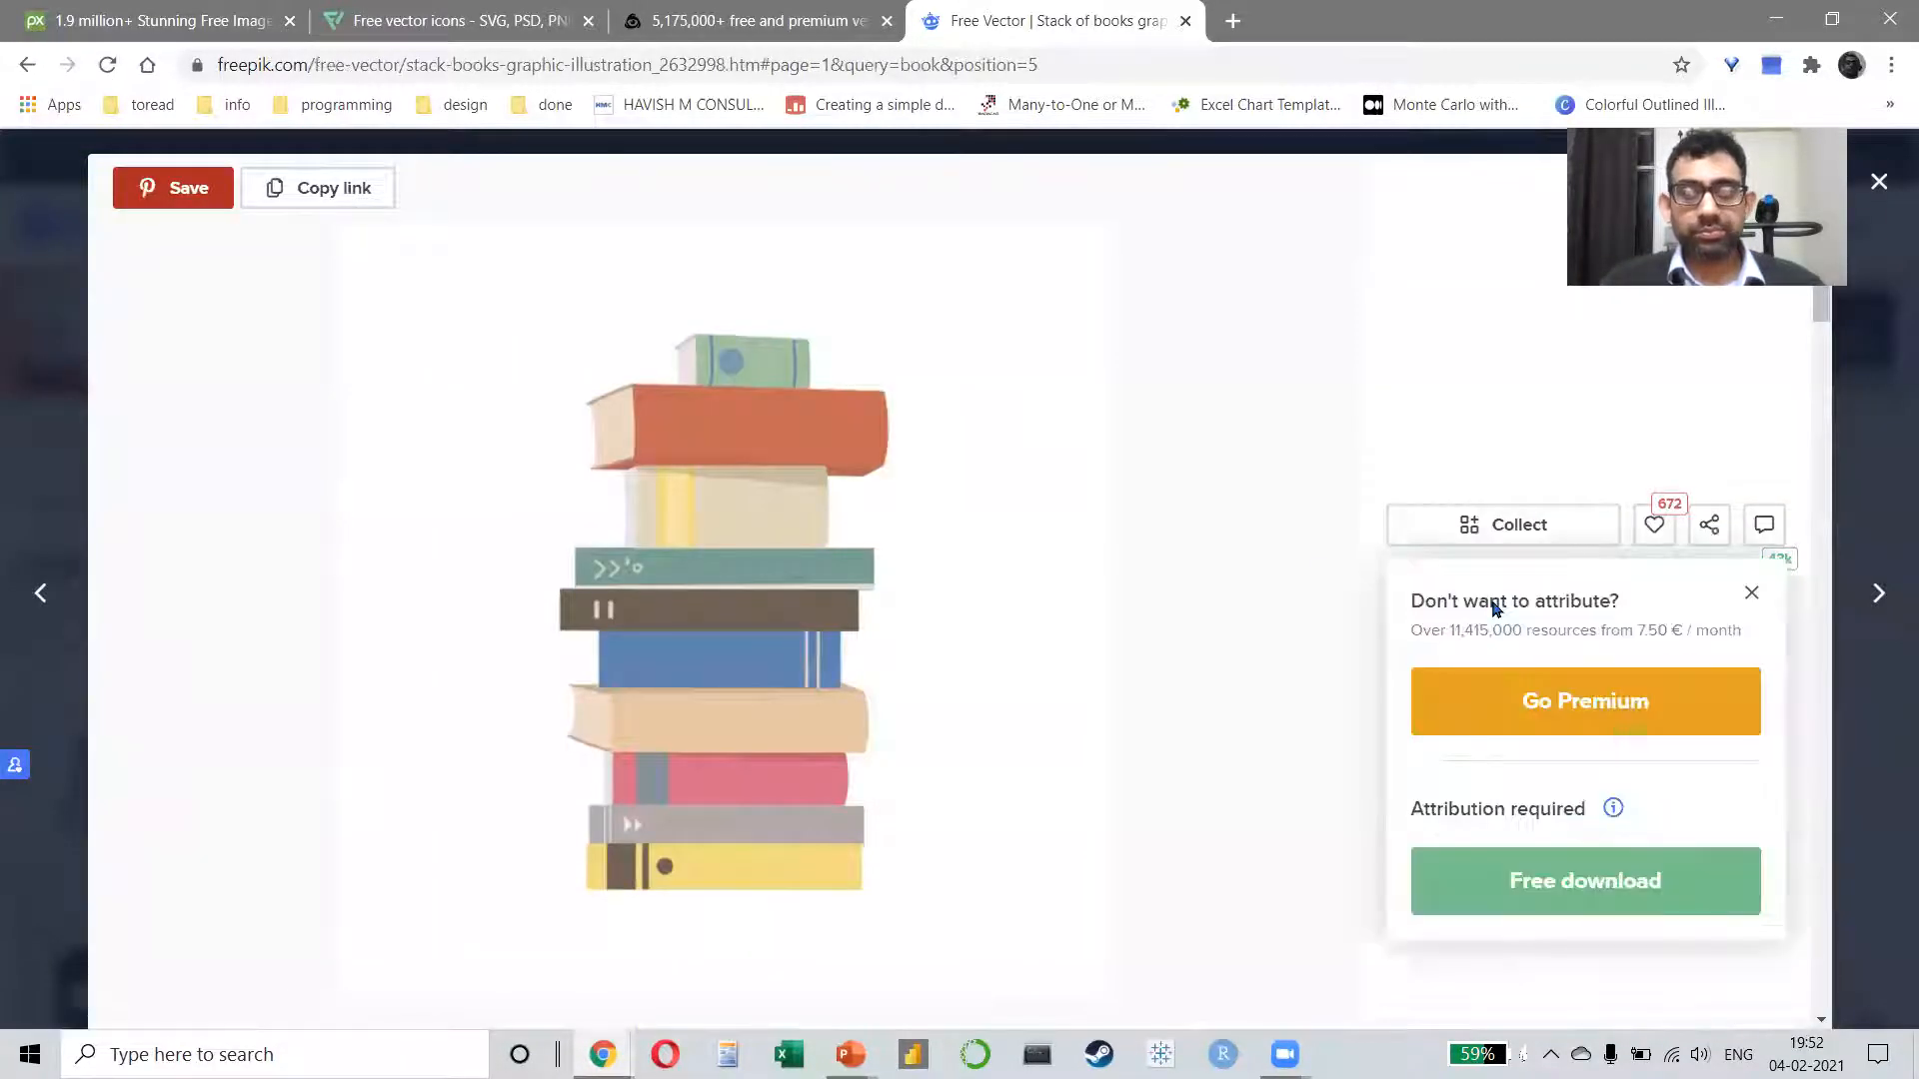
{"action": "left_click", "coordinate": [1558, 884]}
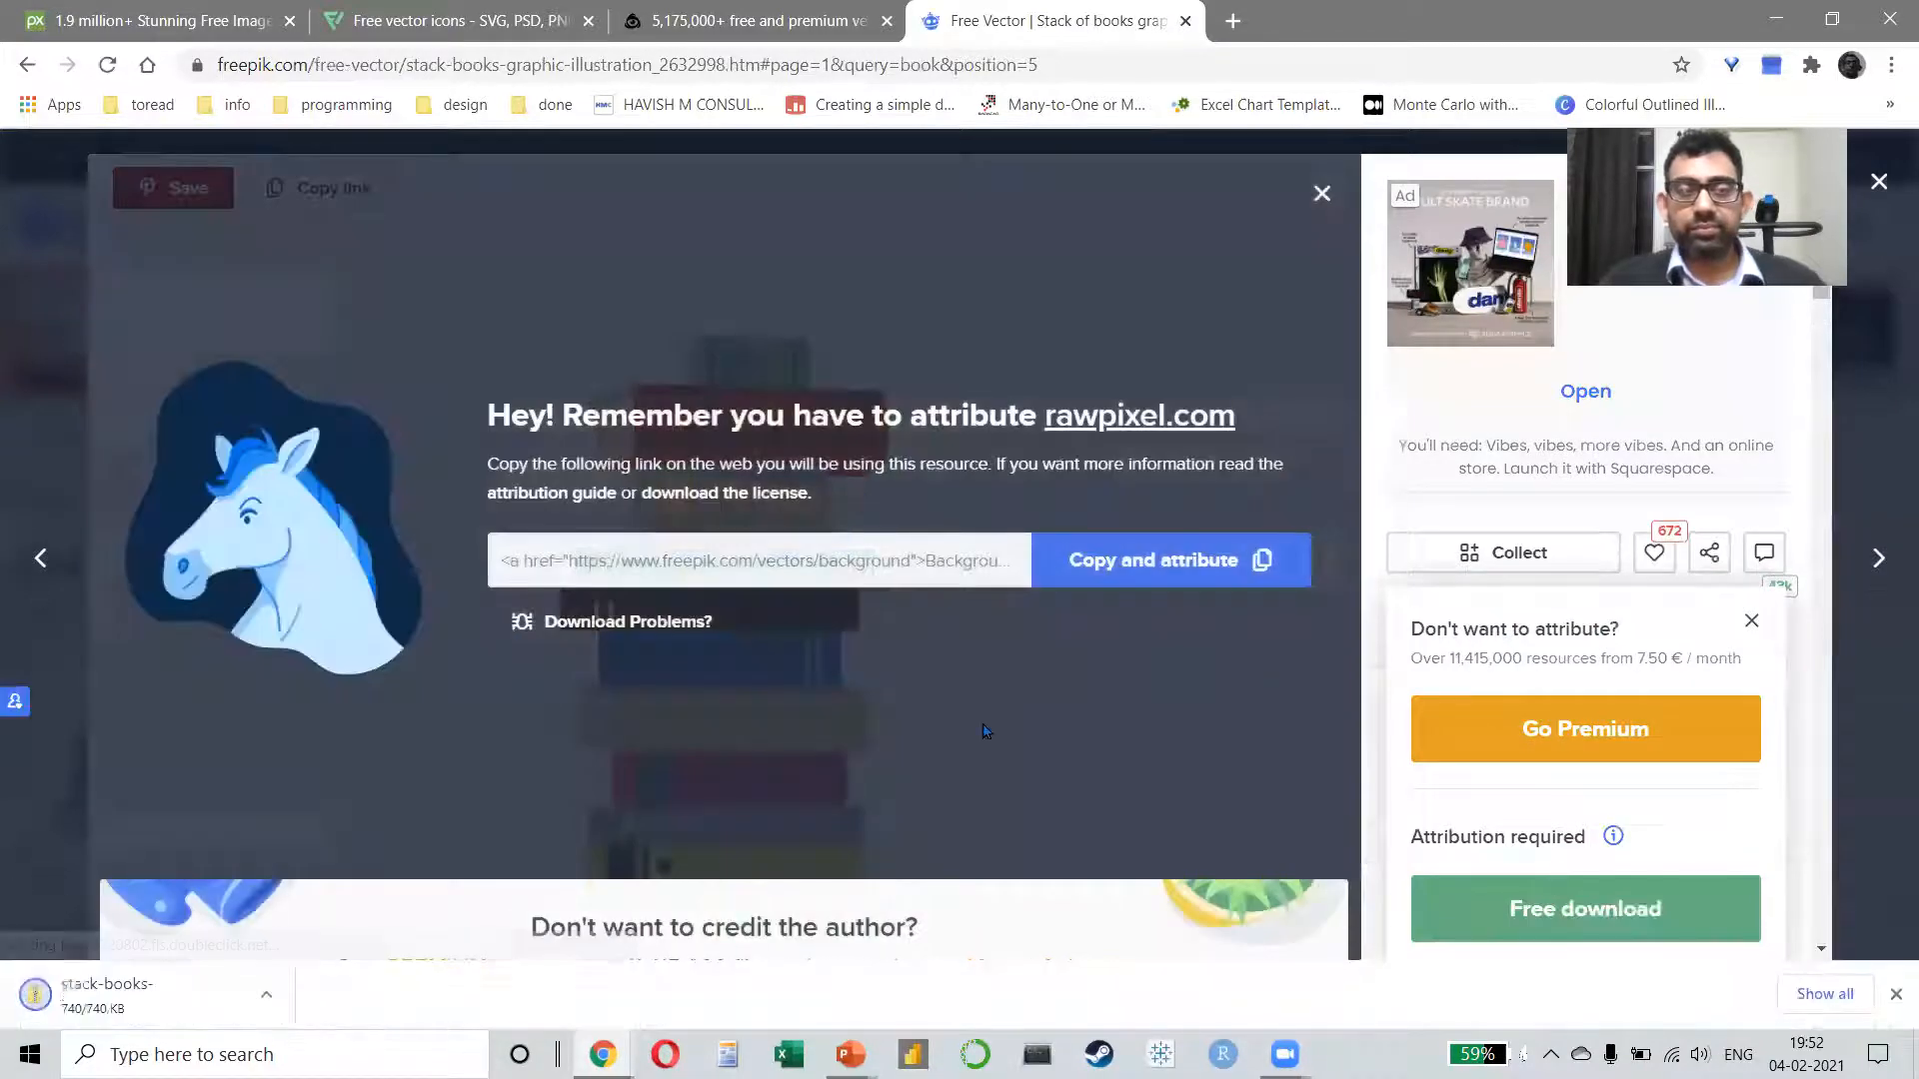
Step: Switch to File Explorer and extract the stack-books-graphic-illustration archive in Downloads into its own folder
{"action": "key", "text": "alt+Tab"}
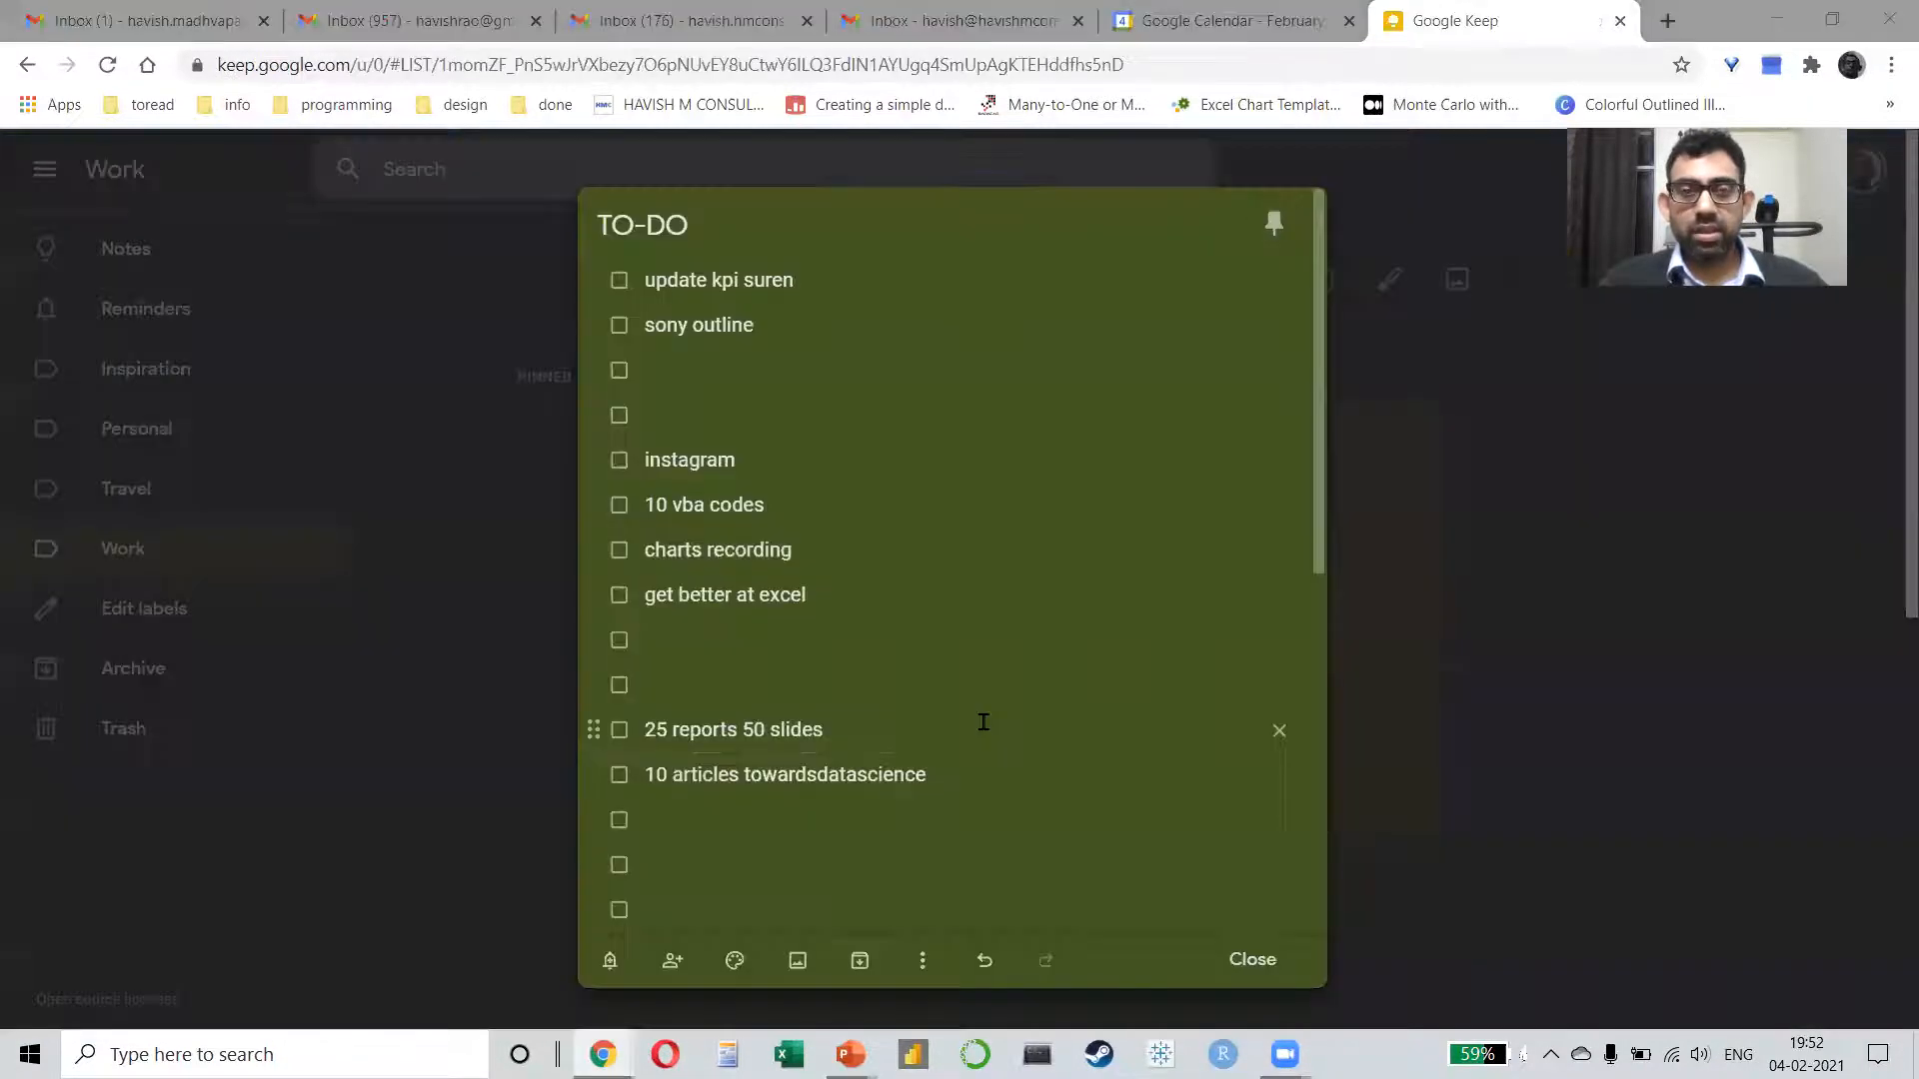
{"action": "key", "text": "super+e"}
{"action": "left_click", "coordinate": [150, 317]}
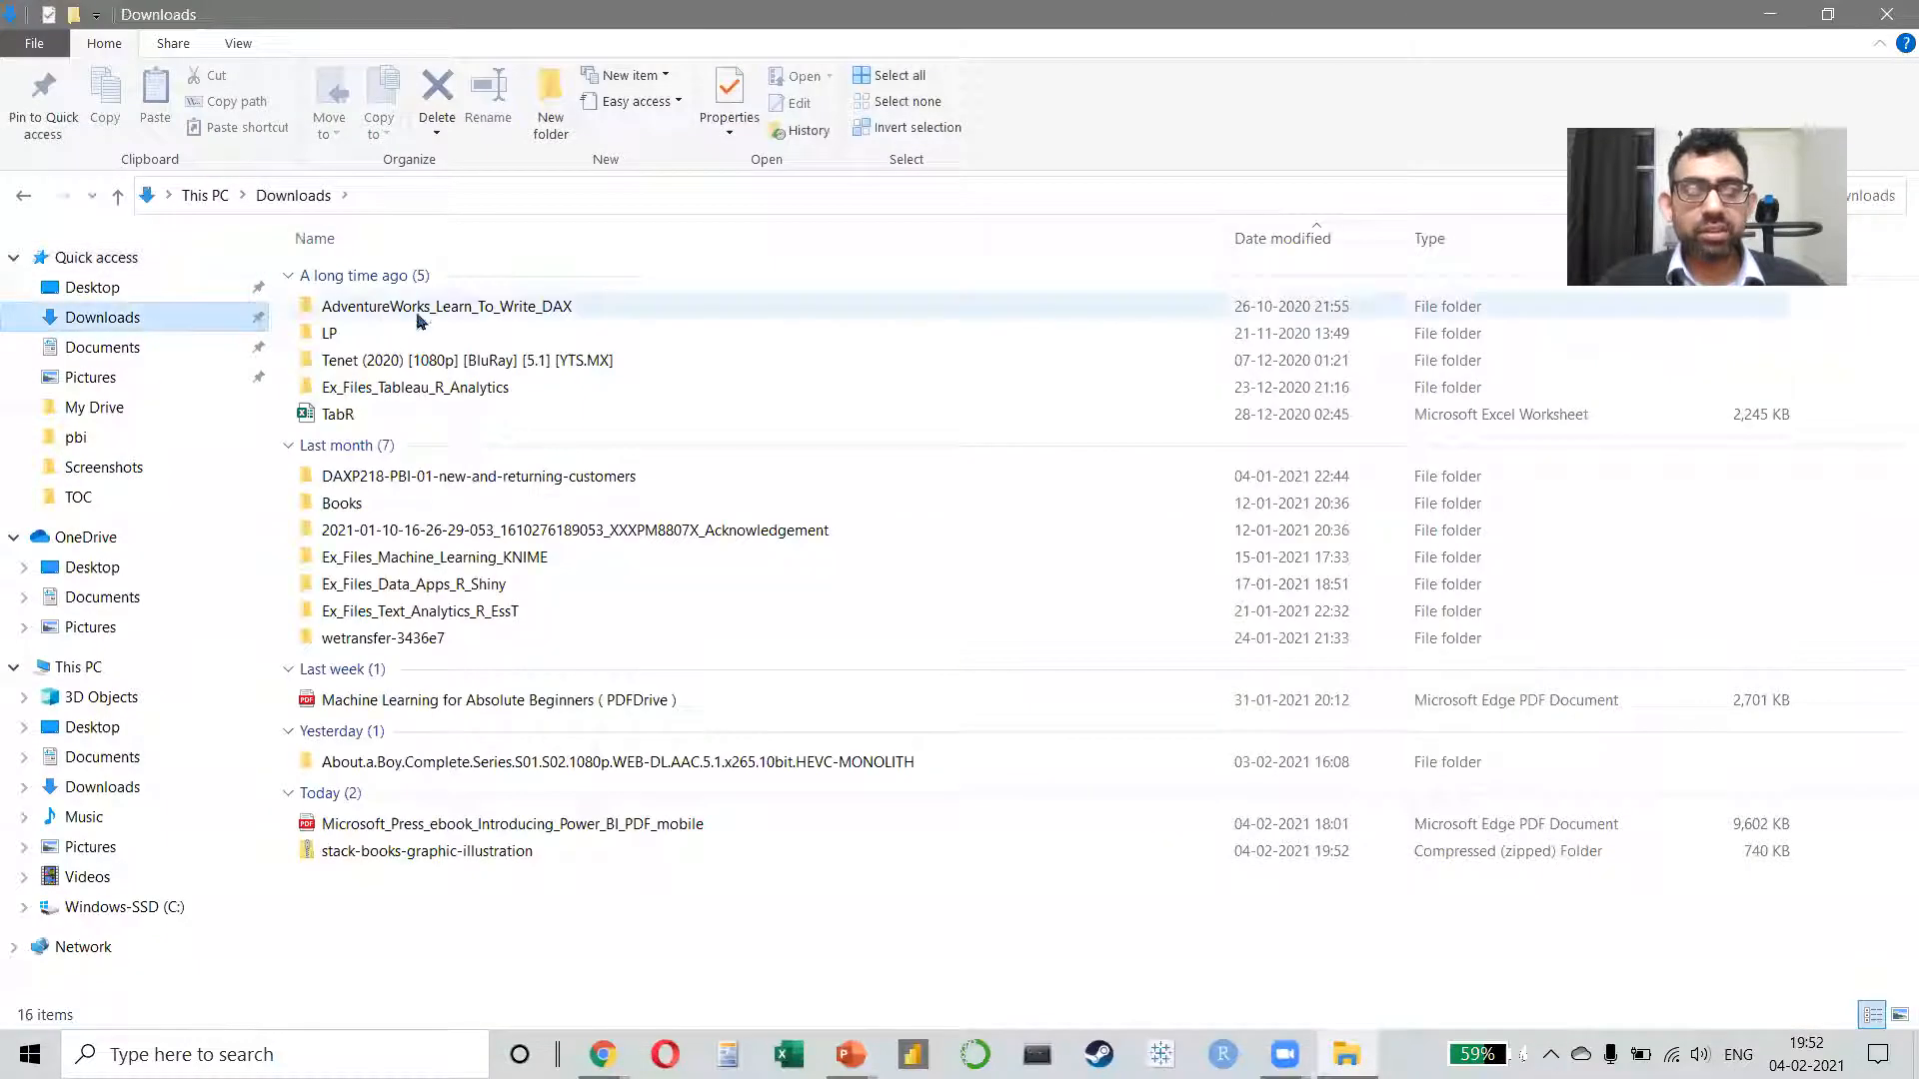
{"action": "left_click", "coordinate": [470, 851]}
{"action": "right_click", "coordinate": [474, 854]}
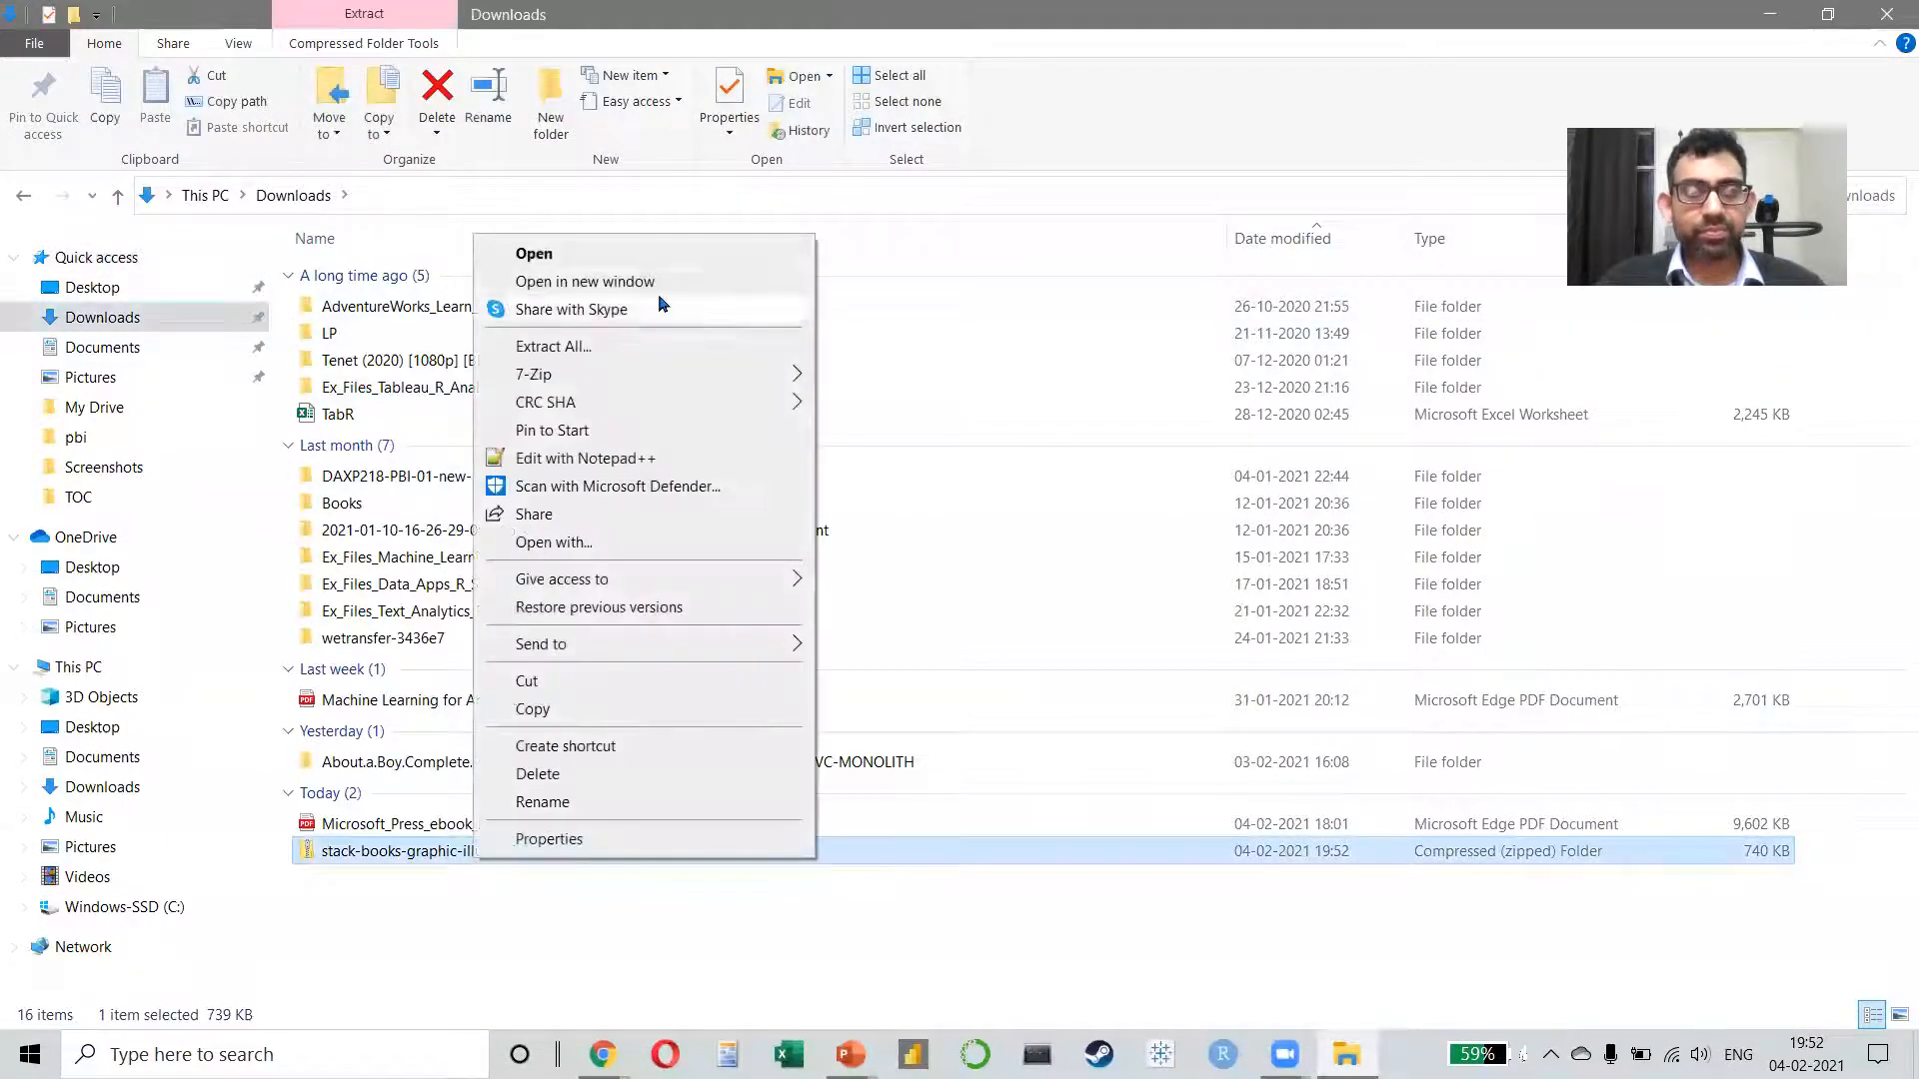
{"action": "mouse_move", "coordinate": [699, 375]}
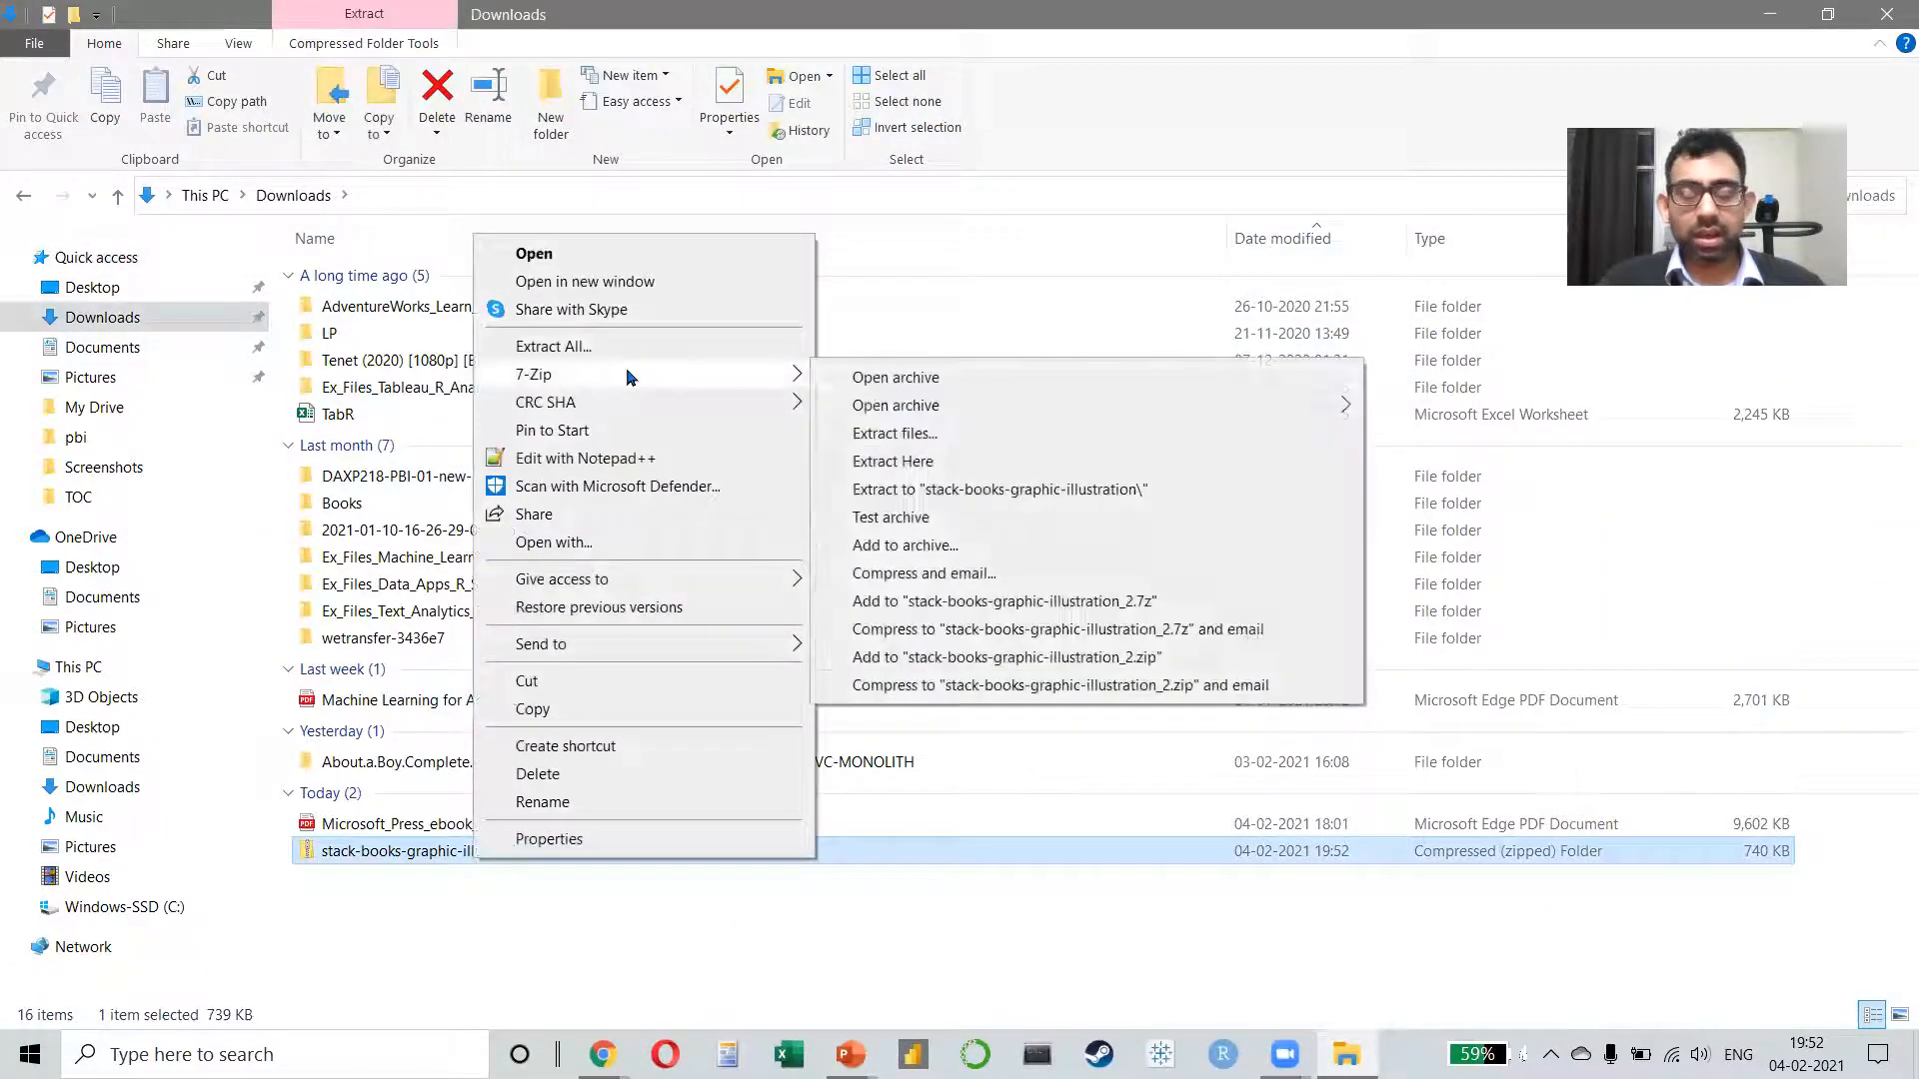
{"action": "left_click", "coordinate": [934, 490]}
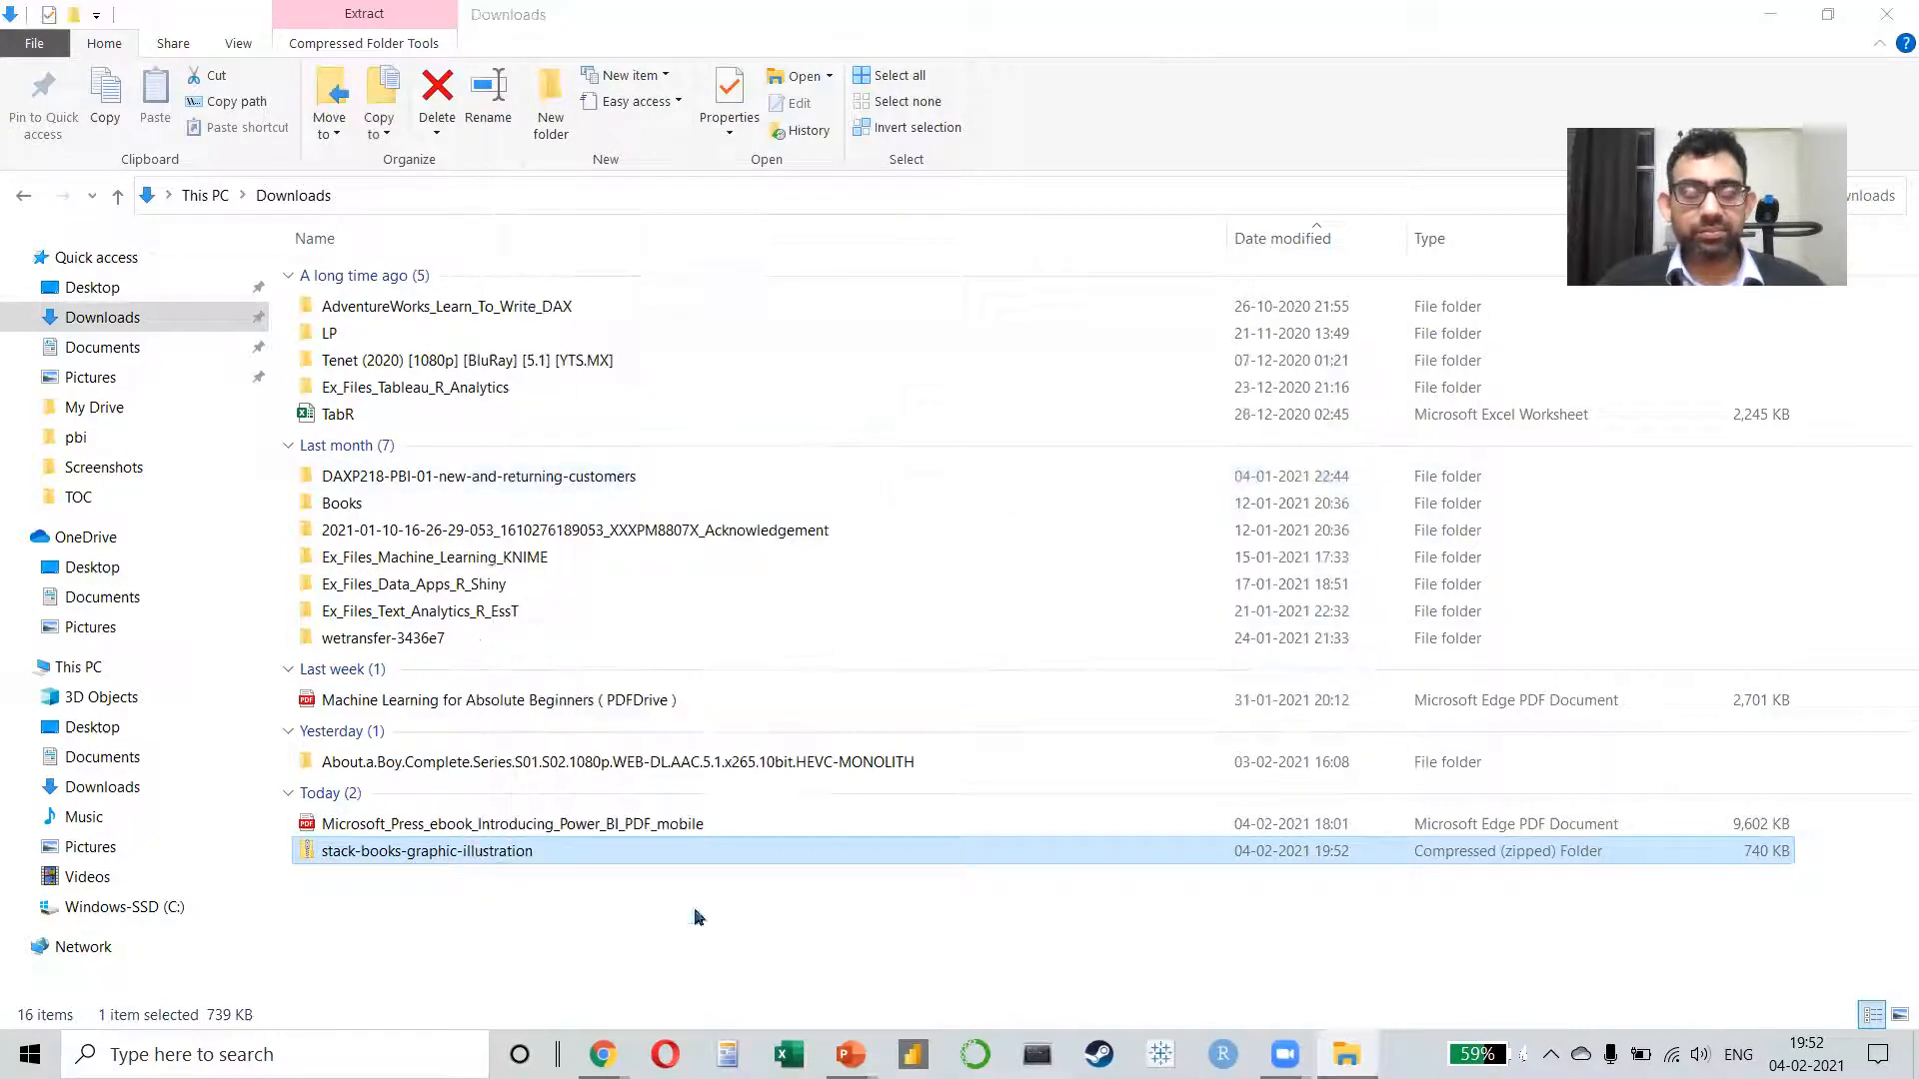
Step: Delete the Microsoft_Press_ebook_Introducing_Power_BI_PDF_mobile file and the stack-books-graphic-illustration zip from Downloads
{"action": "left_click", "coordinate": [427, 830]}
{"action": "key", "text": "shift+Down"}
{"action": "key", "text": "Delete"}
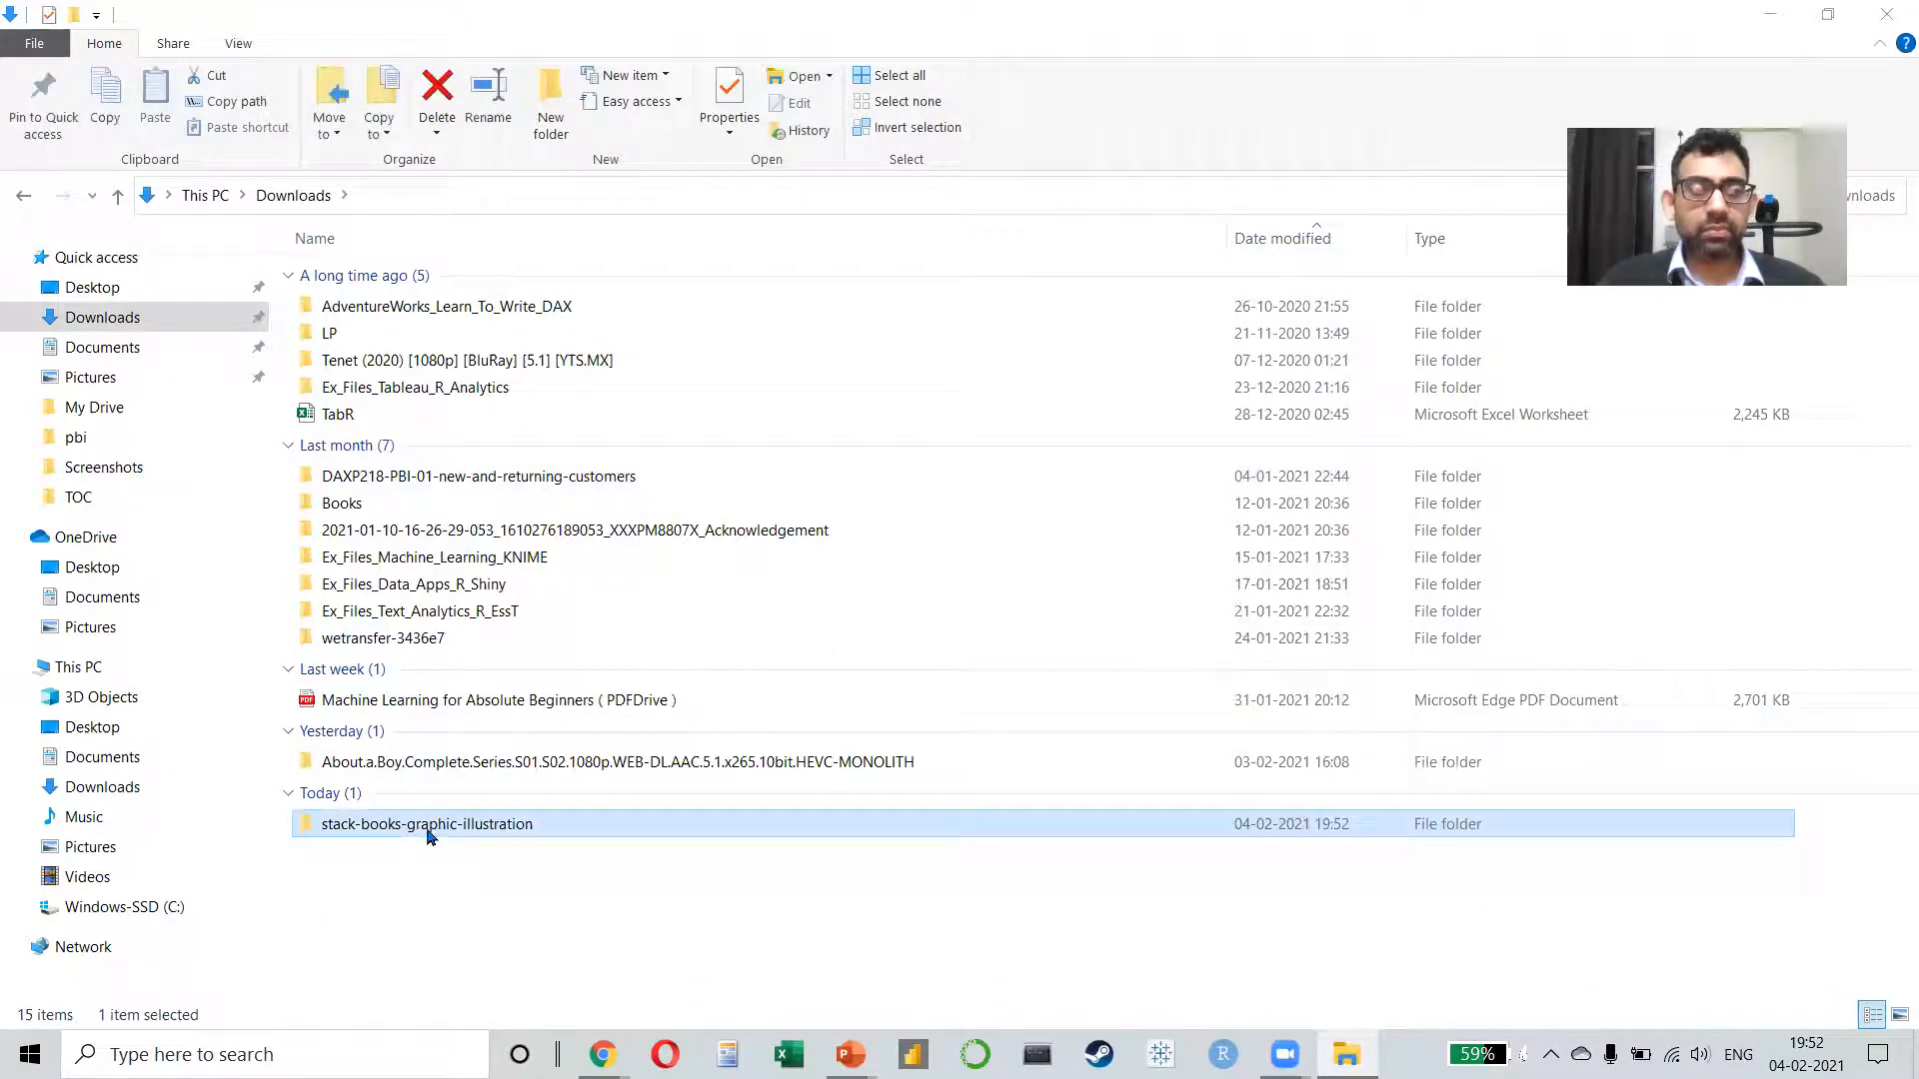
Step: Open the extracted stack-books-graphic-illustration folder, compare the two 8852 image files, and select the EPS one
{"action": "double_click", "coordinate": [426, 830]}
{"action": "left_click", "coordinate": [501, 341]}
{"action": "key", "text": "Up"}
{"action": "key", "text": "Up"}
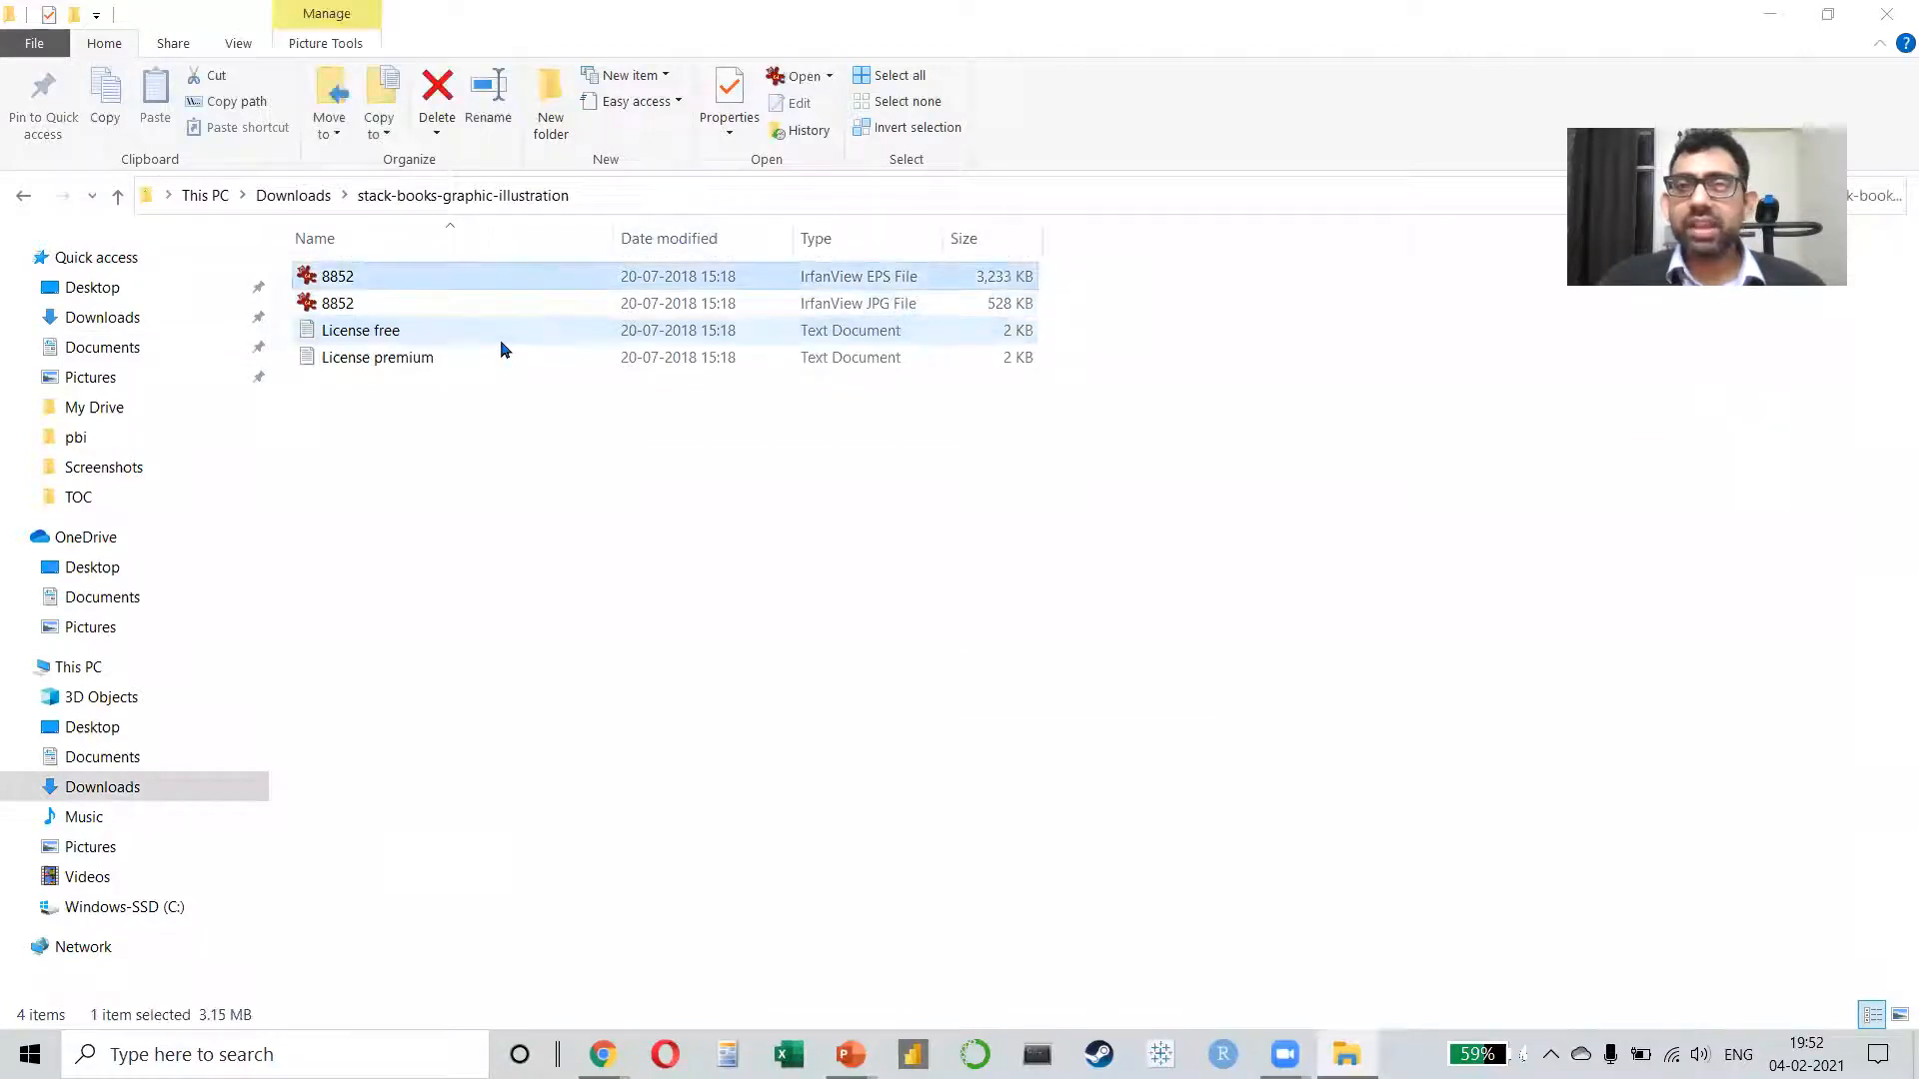
{"action": "key", "text": "Down"}
{"action": "key", "text": "Up"}
{"action": "key", "text": "Down"}
{"action": "key", "text": "Up"}
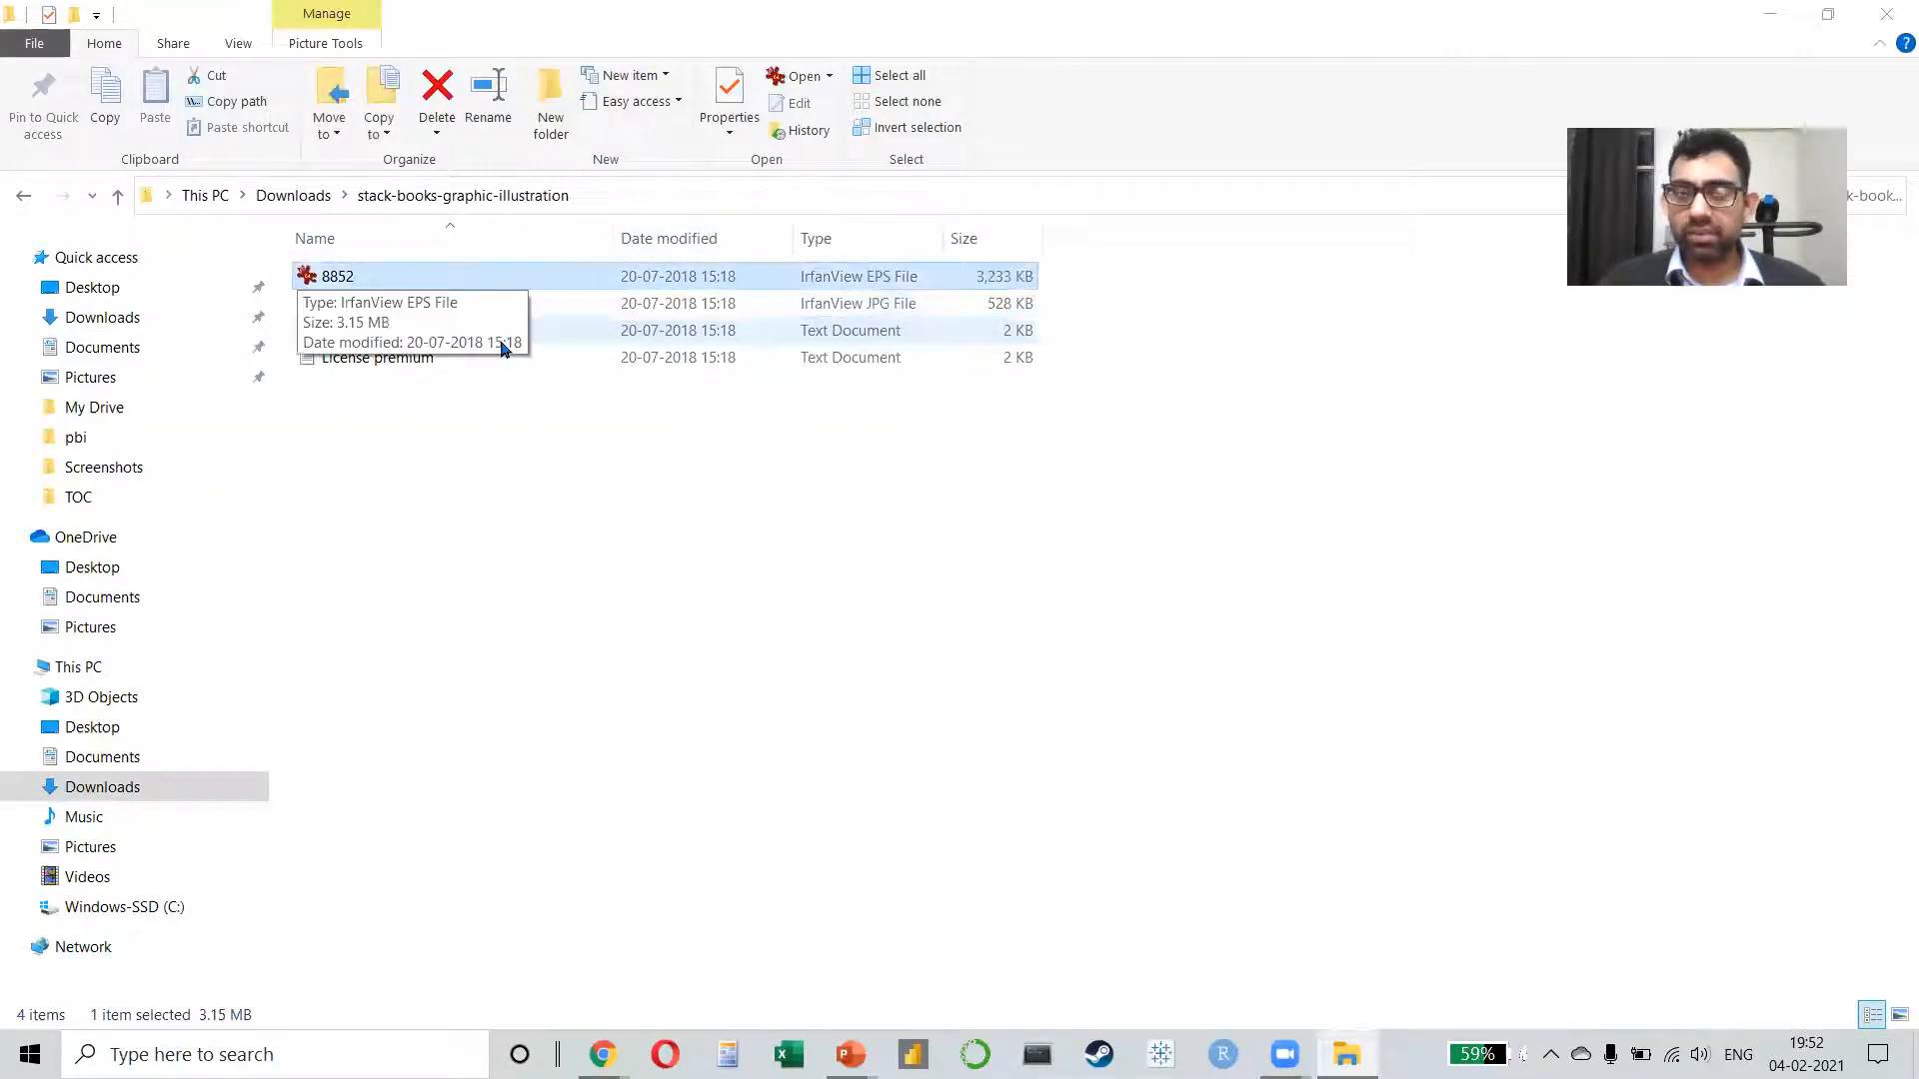
Step: Switch to PowerPoint and try placing 8852.eps on the slide, enlarging the object and deleting it again
{"action": "key", "text": "alt+Tab"}
{"action": "key", "text": "alt+Tab"}
{"action": "key", "text": "alt+Tab"}
{"action": "key", "text": "alt+Tab"}
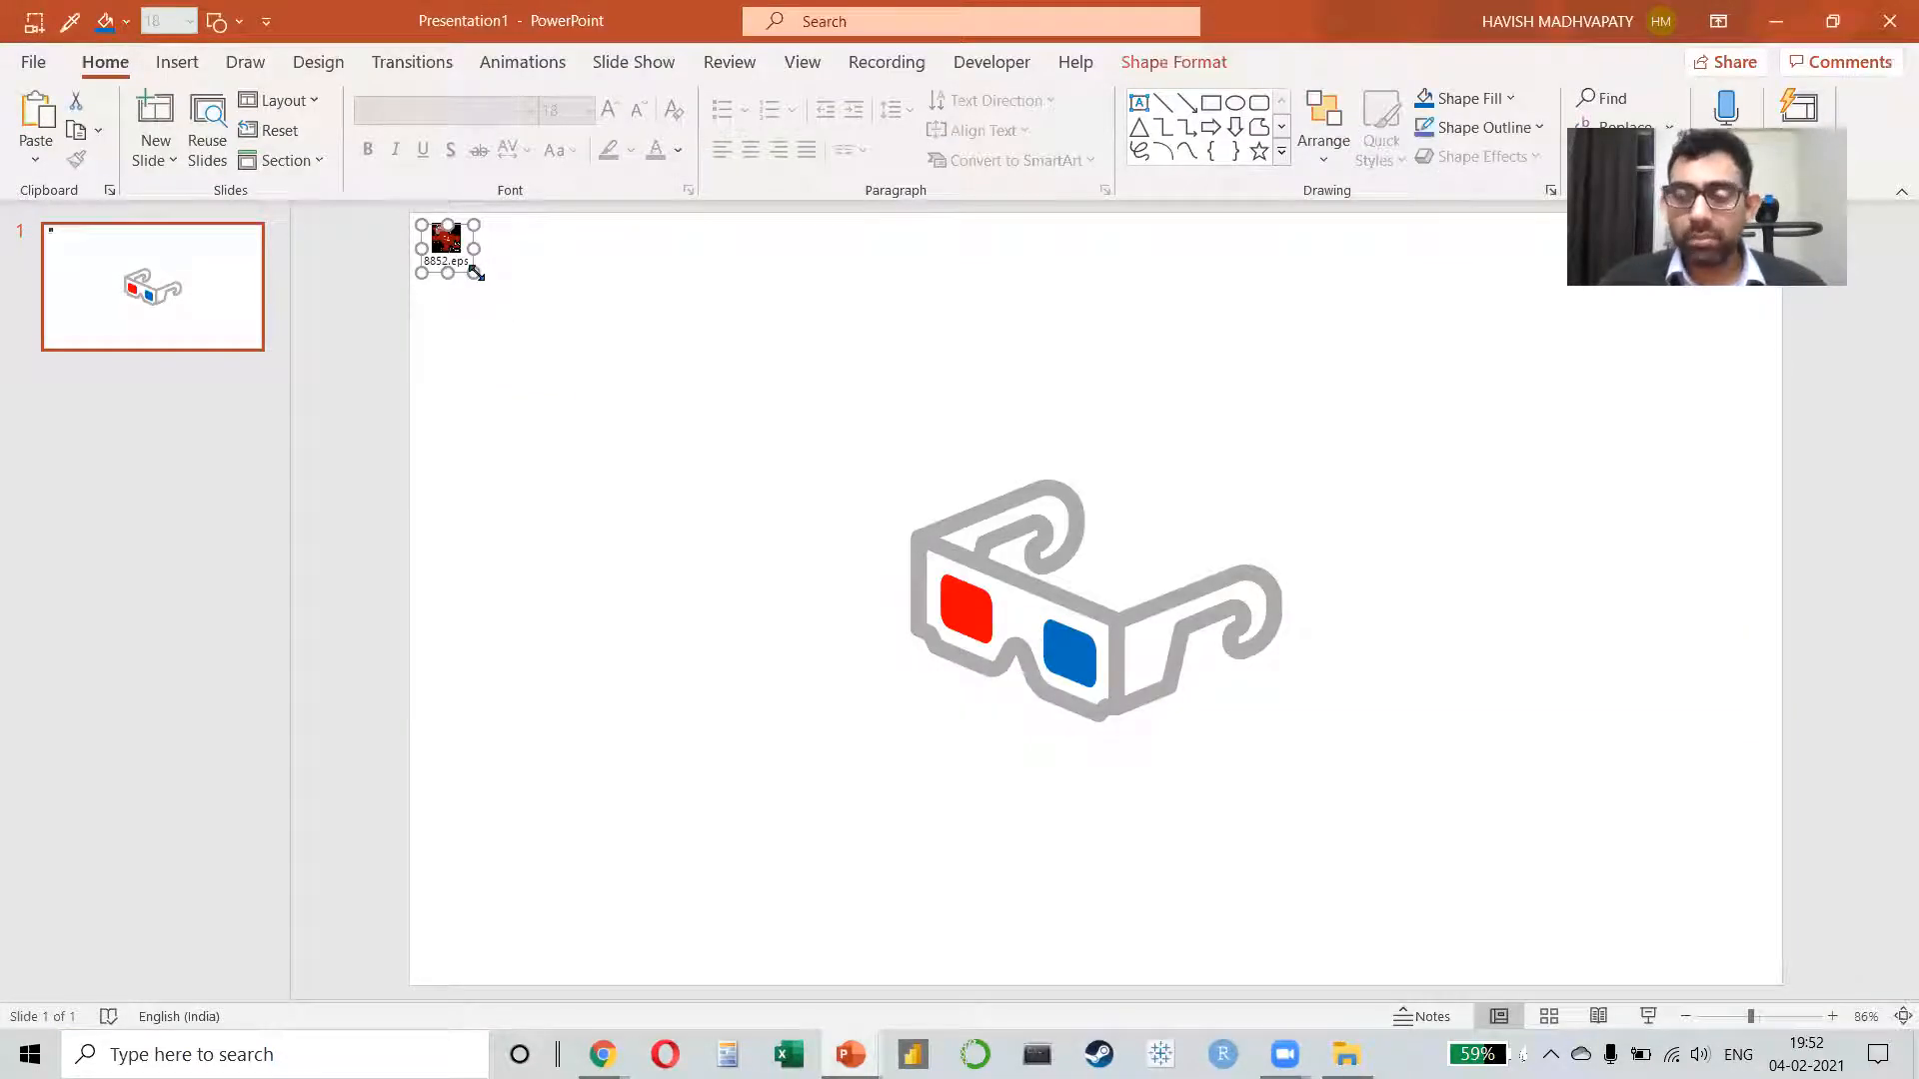
{"action": "left_click_drag", "start_coordinate": [477, 272], "coordinate": [596, 419]}
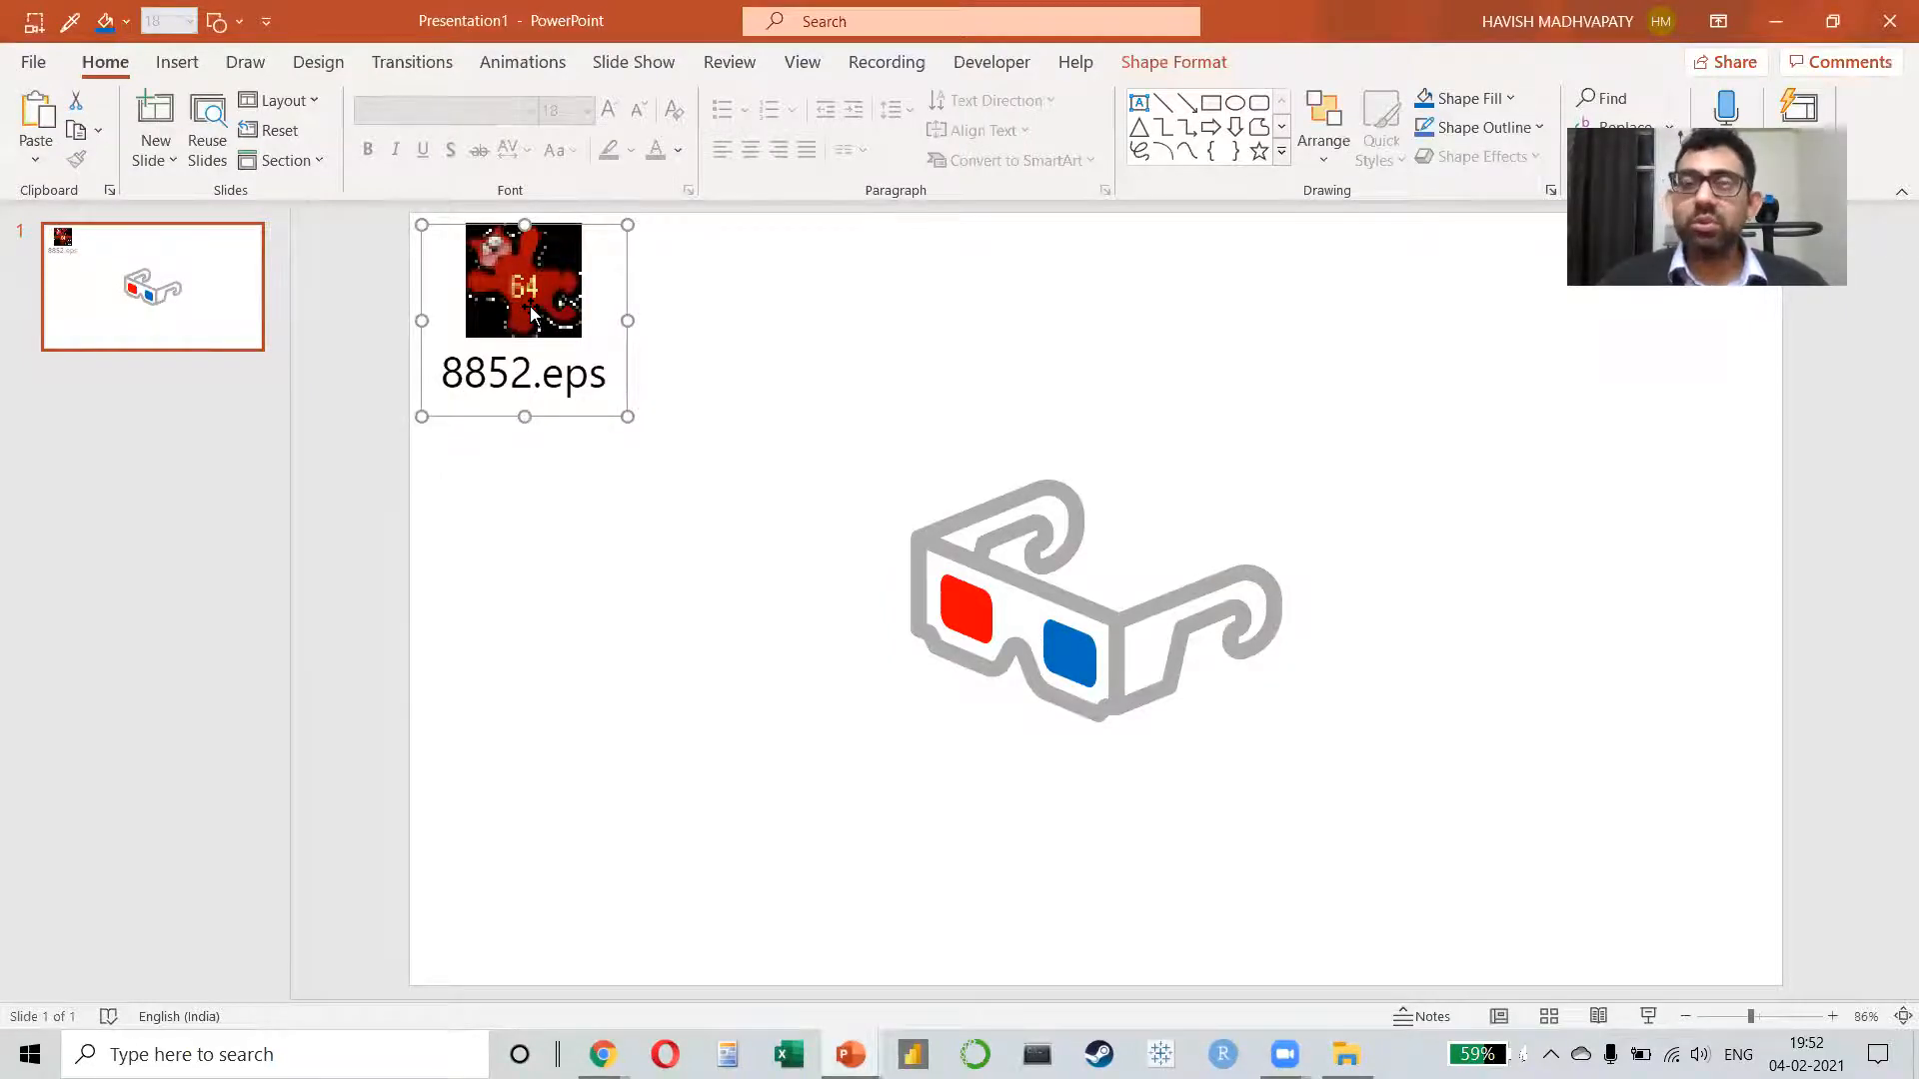
{"action": "key", "text": "Delete"}
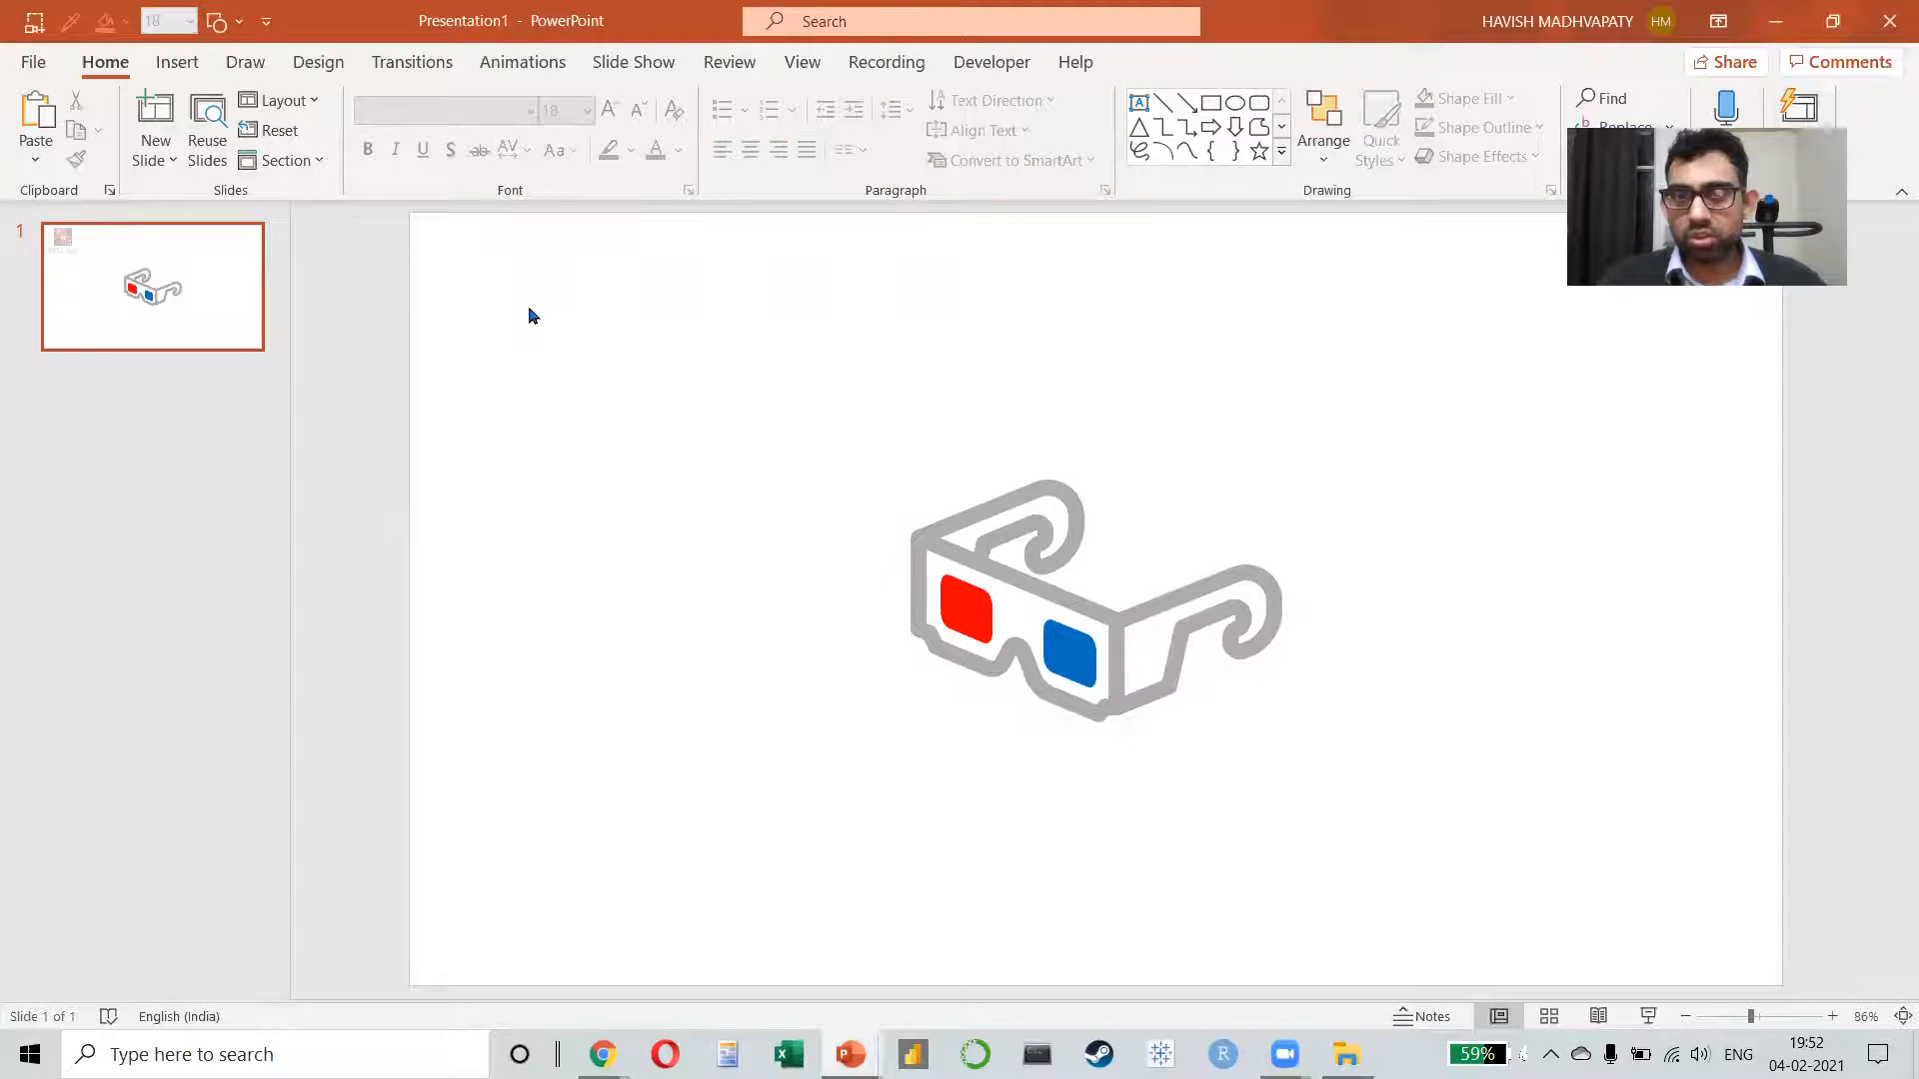
Step: Switch to File Explorer and delete the extracted stack-books-graphic-illustration folder from Downloads
{"action": "key", "text": "alt+Tab"}
{"action": "key", "text": "alt+Up"}
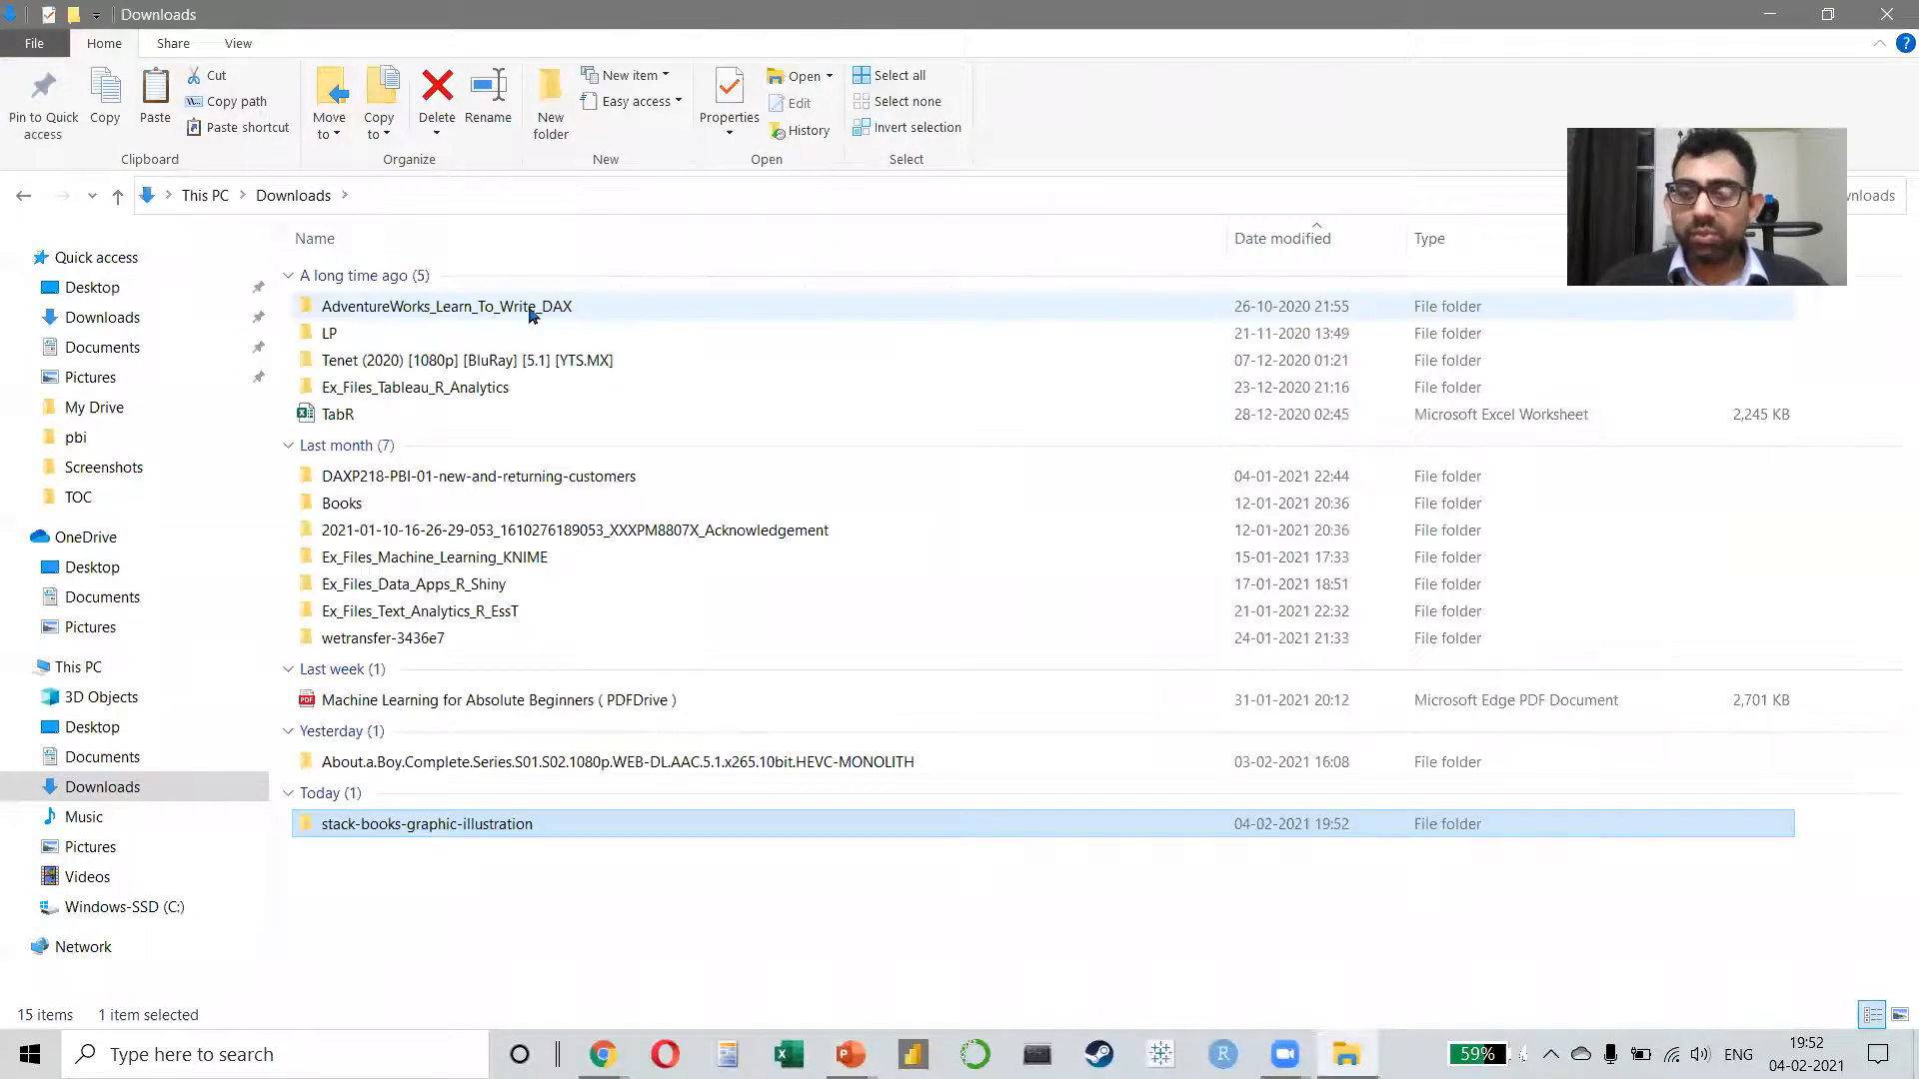
{"action": "key", "text": "Delete"}
Step: Switch to Chrome and return from the stack of books vector to the Freepik home page
{"action": "key", "text": "alt+Tab"}
{"action": "key", "text": "alt+Tab"}
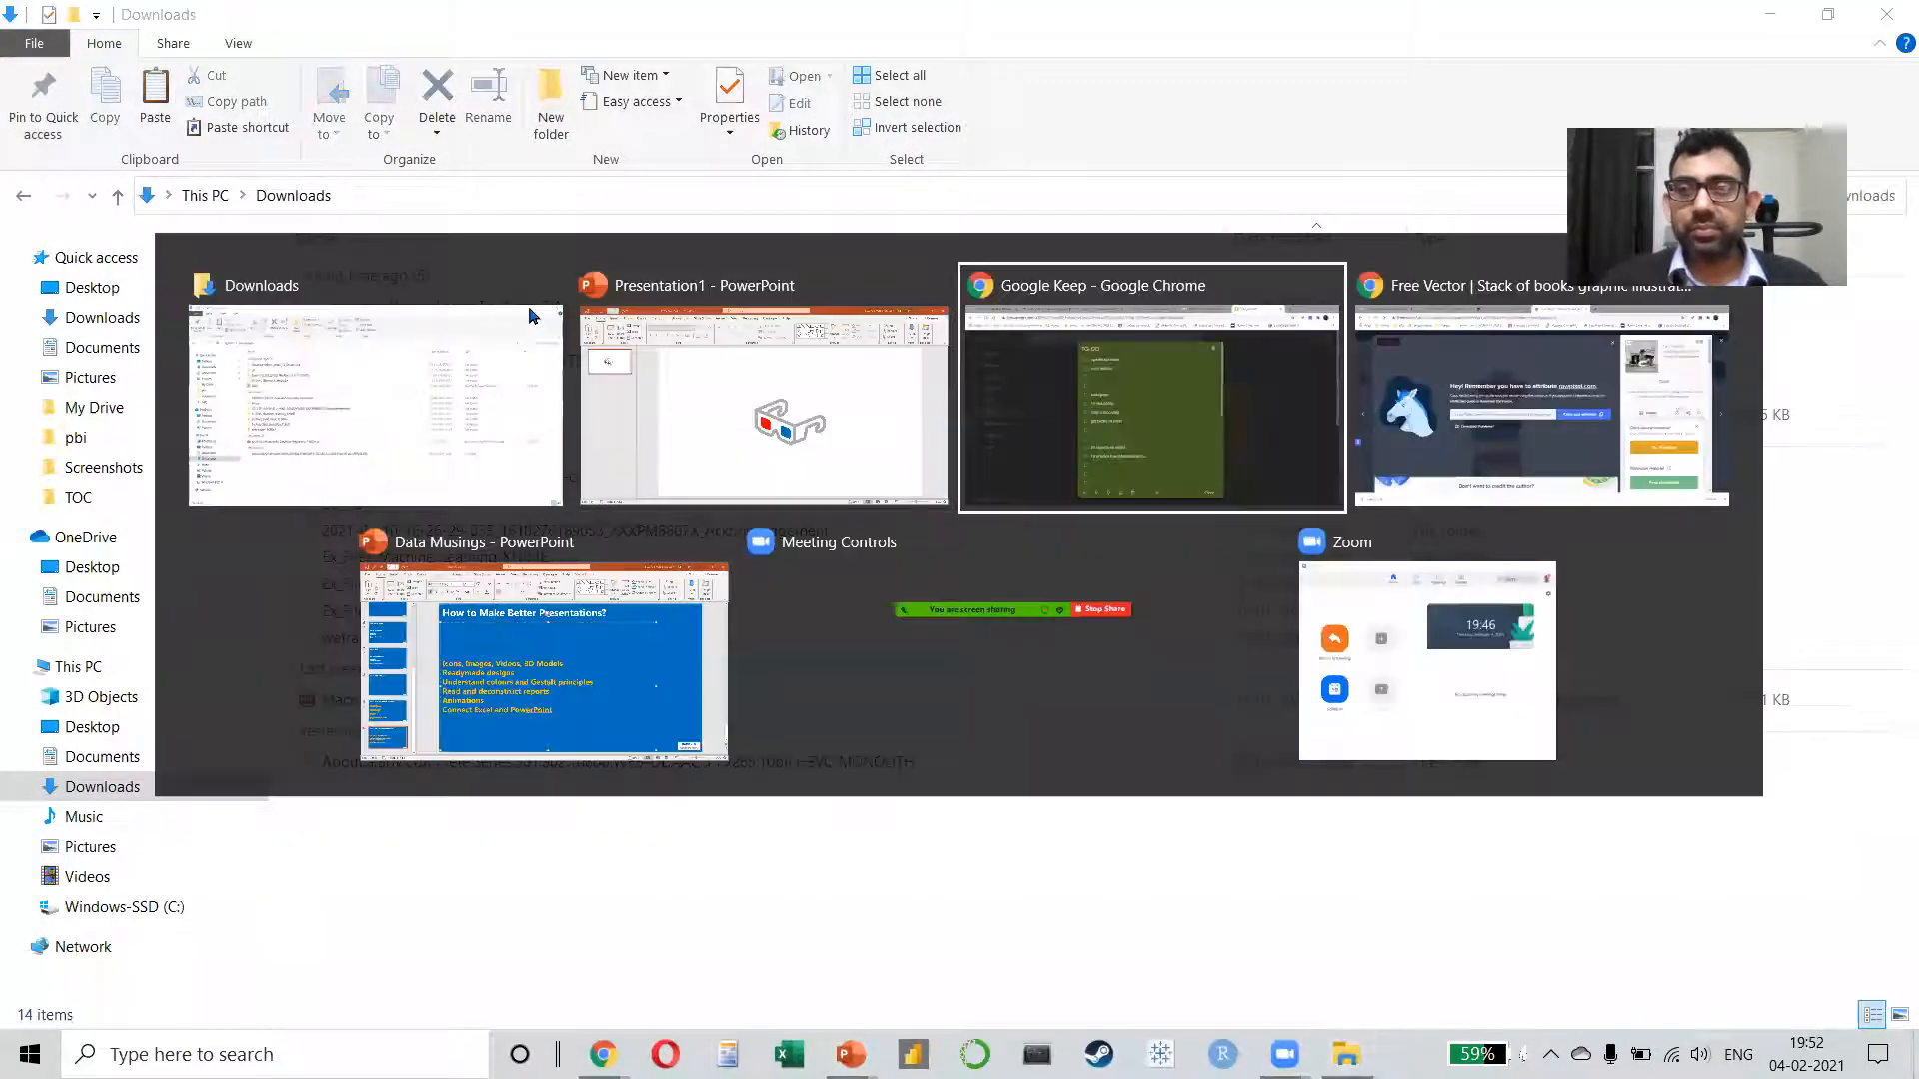
{"action": "key", "text": "alt+Left"}
{"action": "key", "text": "alt+Left"}
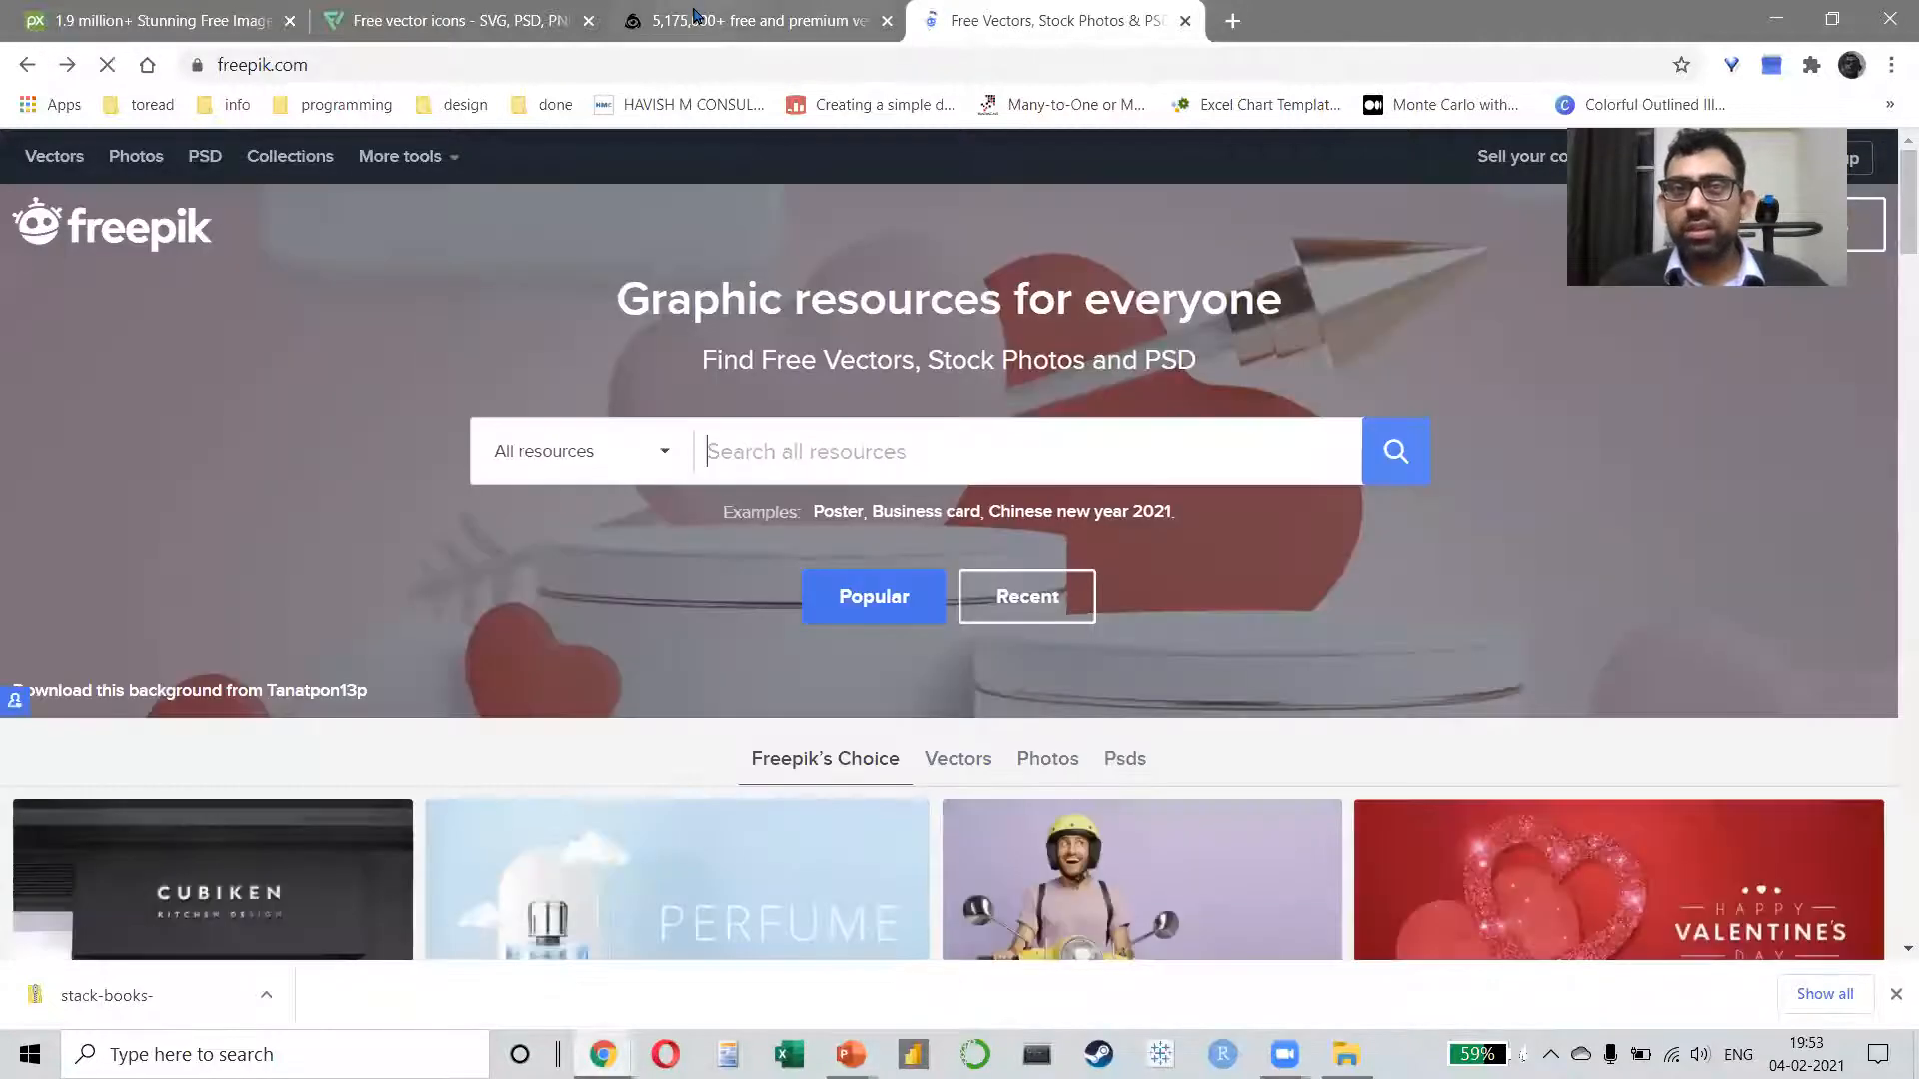
Step: Search the Flaticon site for "book" icons
{"action": "left_click", "coordinate": [447, 11]}
{"action": "left_click", "coordinate": [807, 494]}
{"action": "type", "text": "book"}
{"action": "key", "text": "Return"}
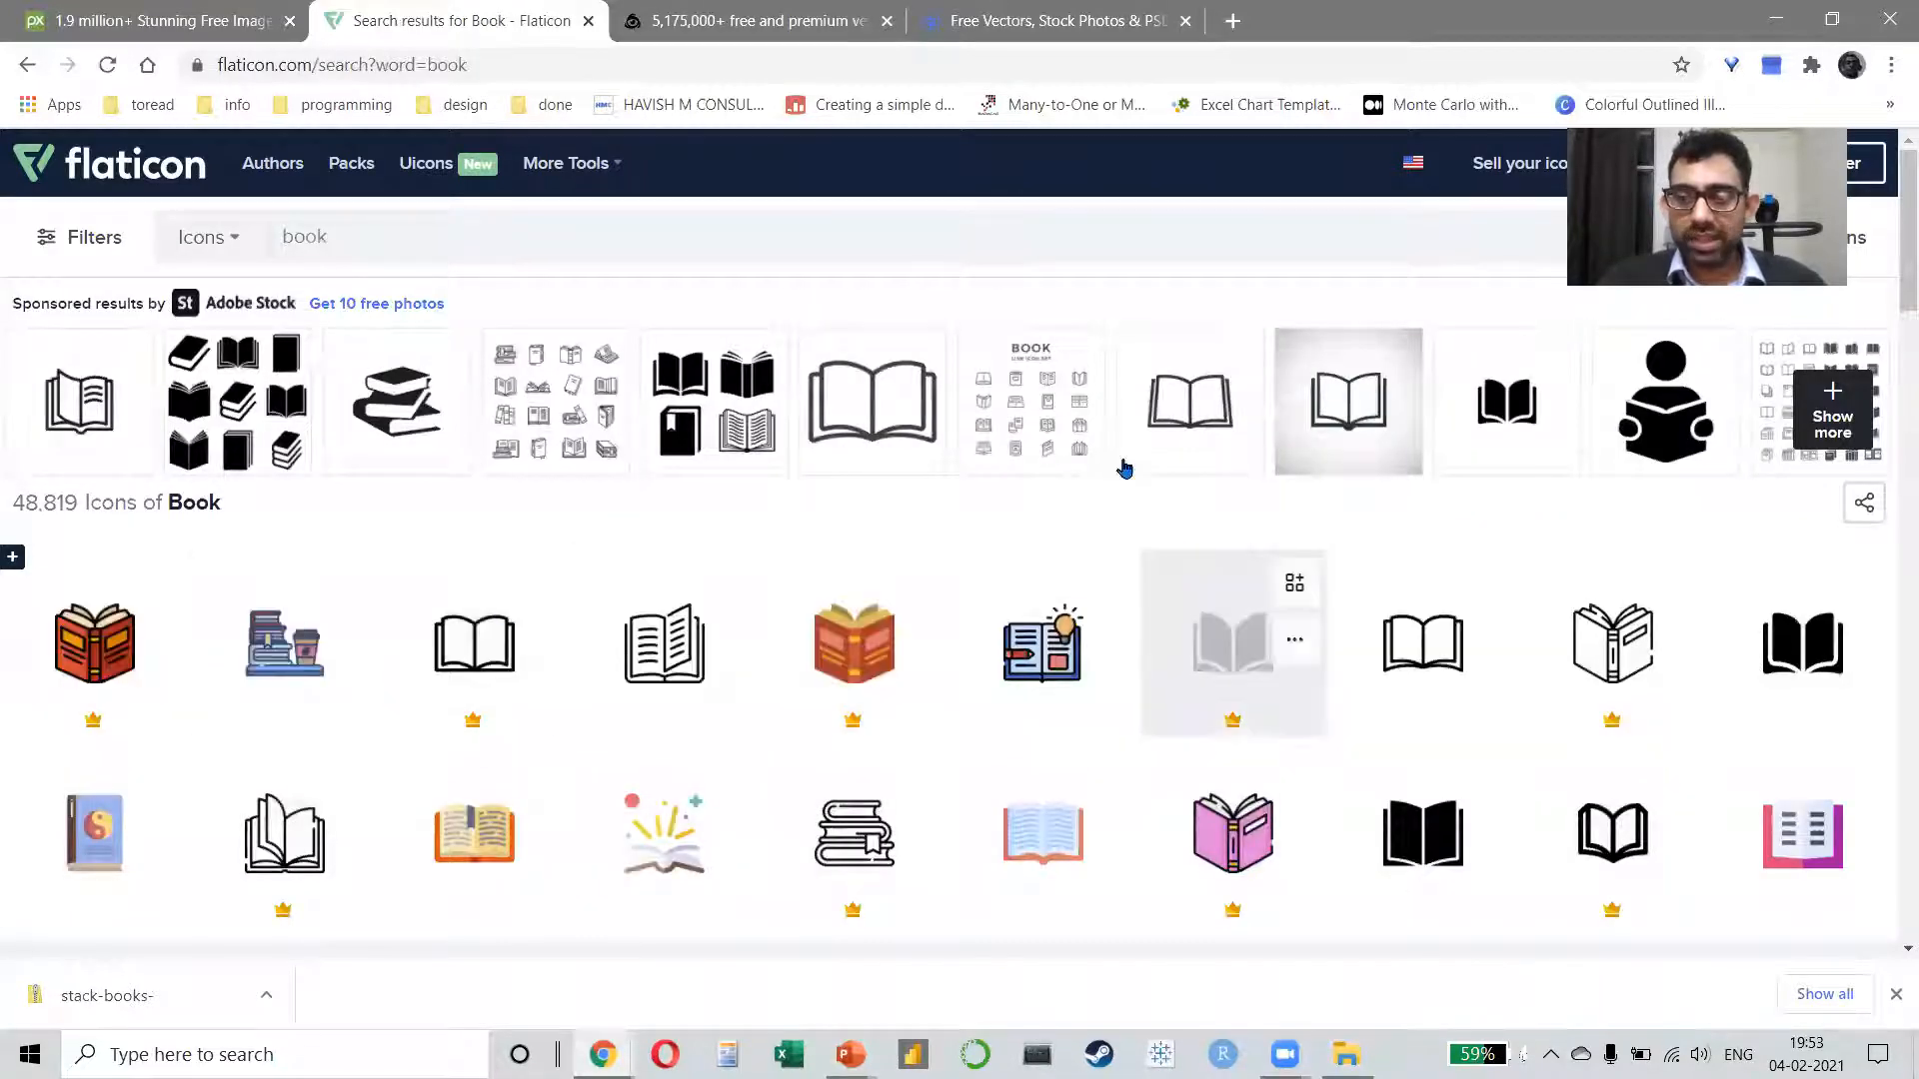
Step: Open the pink and purple Open Book free icon and download it in SVG format
{"action": "scroll", "coordinate": [1124, 469], "scroll_direction": "down", "scroll_amount": 2}
{"action": "left_click", "coordinate": [1794, 650]}
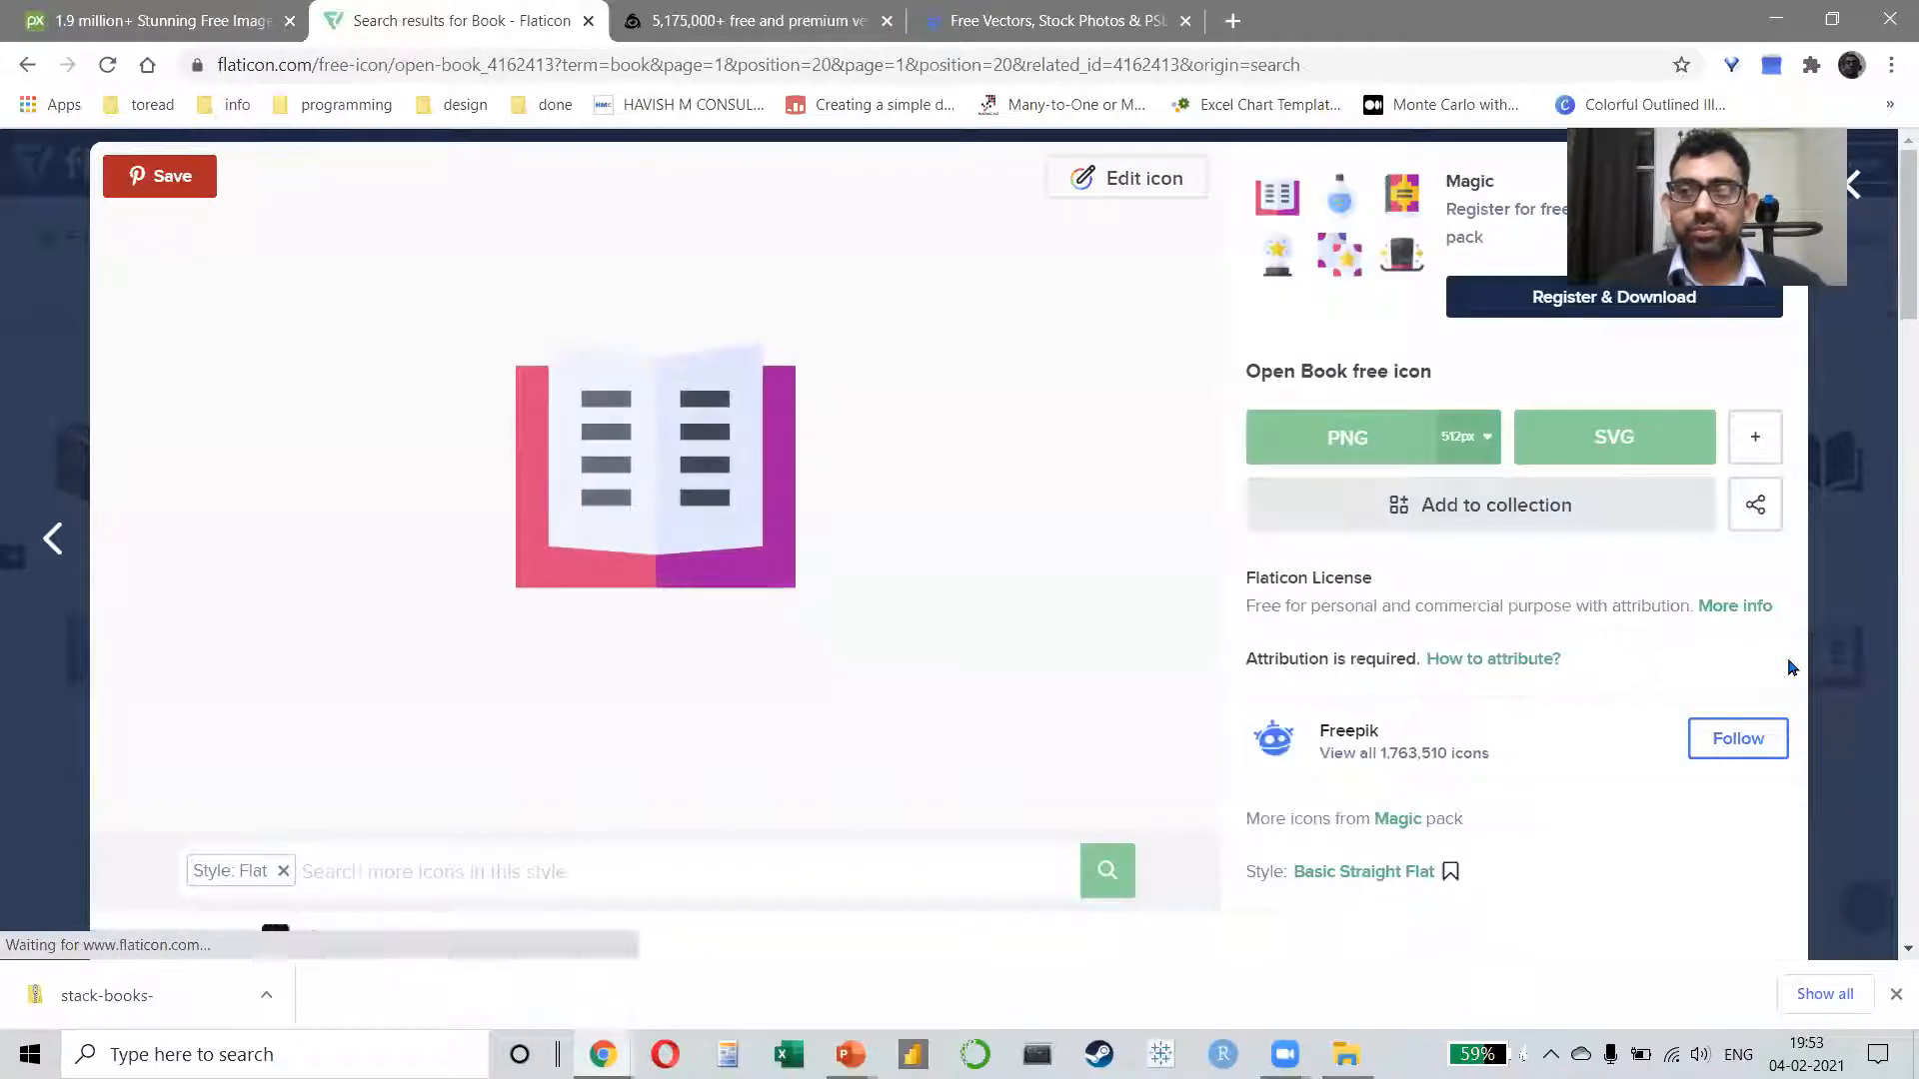
{"action": "left_click", "coordinate": [1594, 437]}
{"action": "left_click", "coordinate": [1267, 470]}
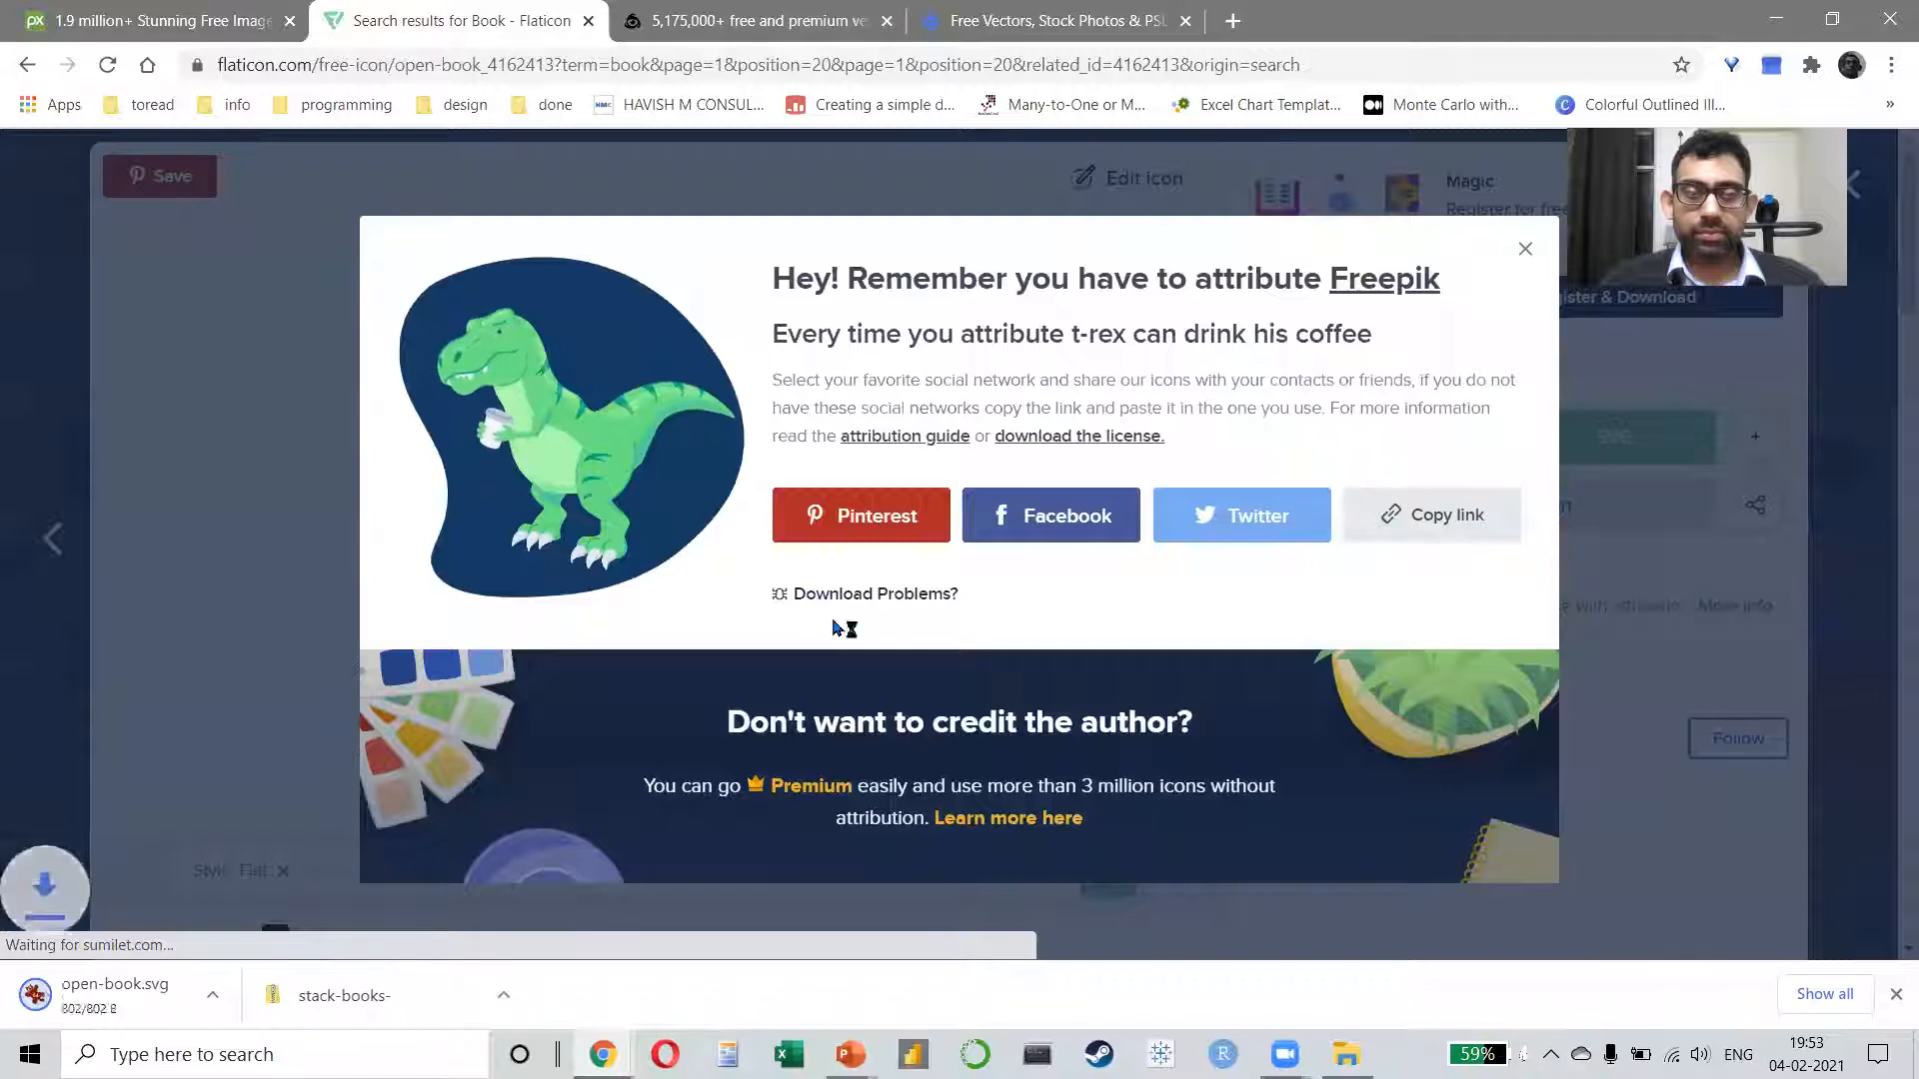
Step: Switch to PowerPoint and insert the downloaded open-book.svg picture from Downloads onto the slide
{"action": "key", "text": "alt+Tab"}
{"action": "key", "text": "Tab"}
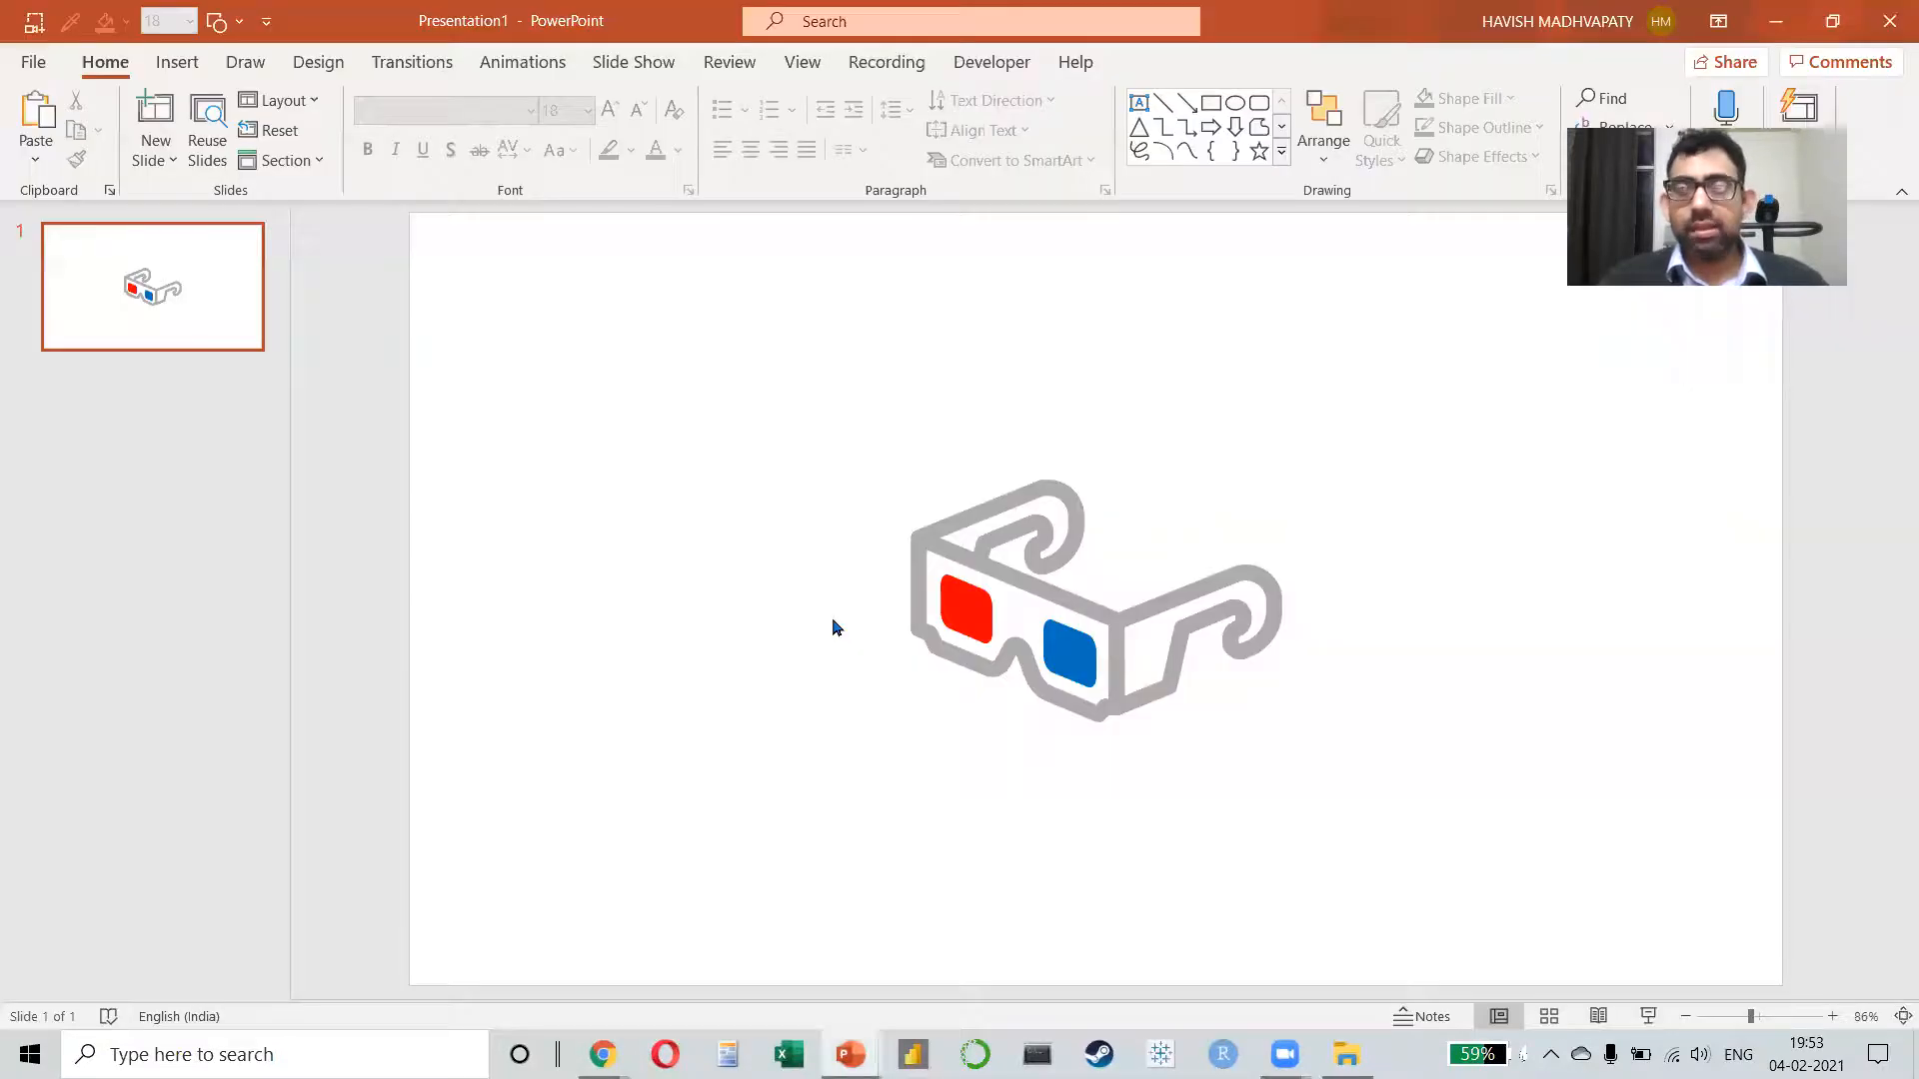
{"action": "key", "text": "alt+n"}
{"action": "key", "text": "p"}
{"action": "key", "text": "d"}
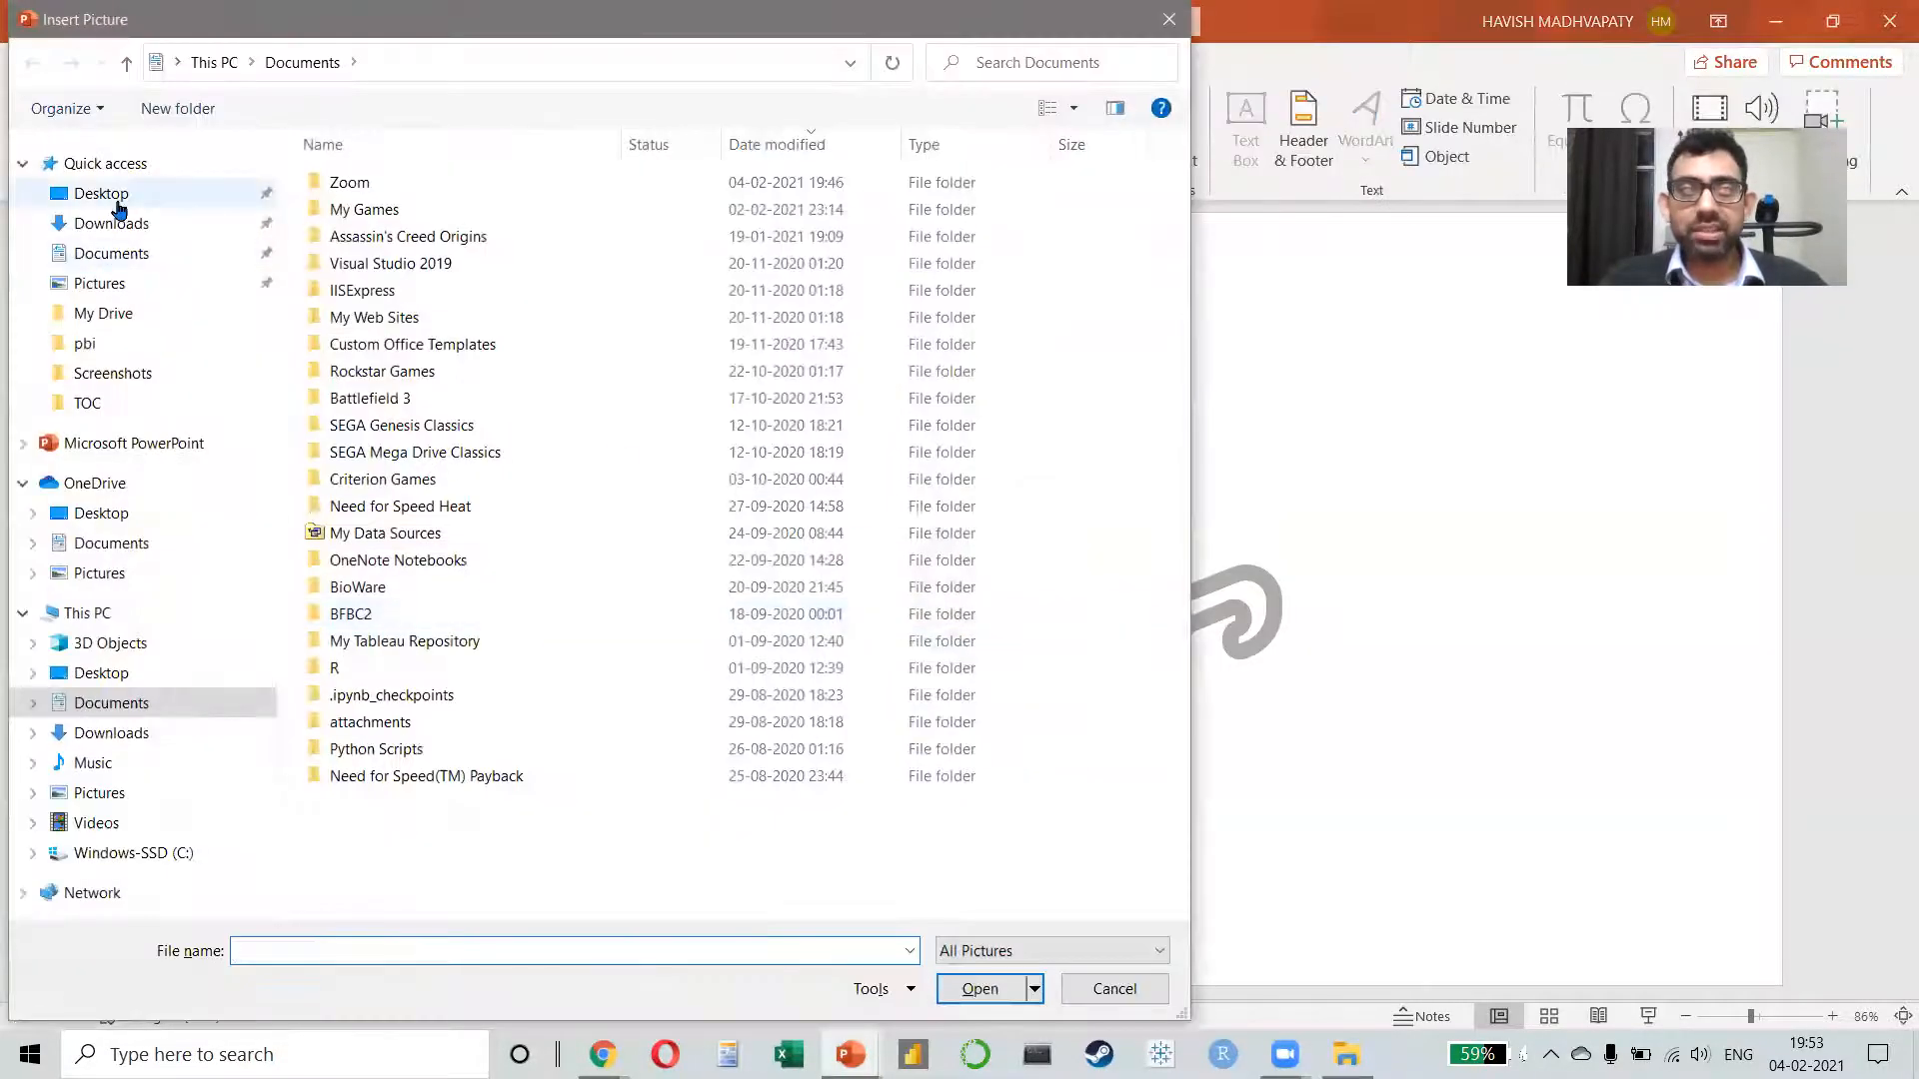
{"action": "left_click", "coordinate": [118, 223]}
{"action": "double_click", "coordinate": [343, 205]}
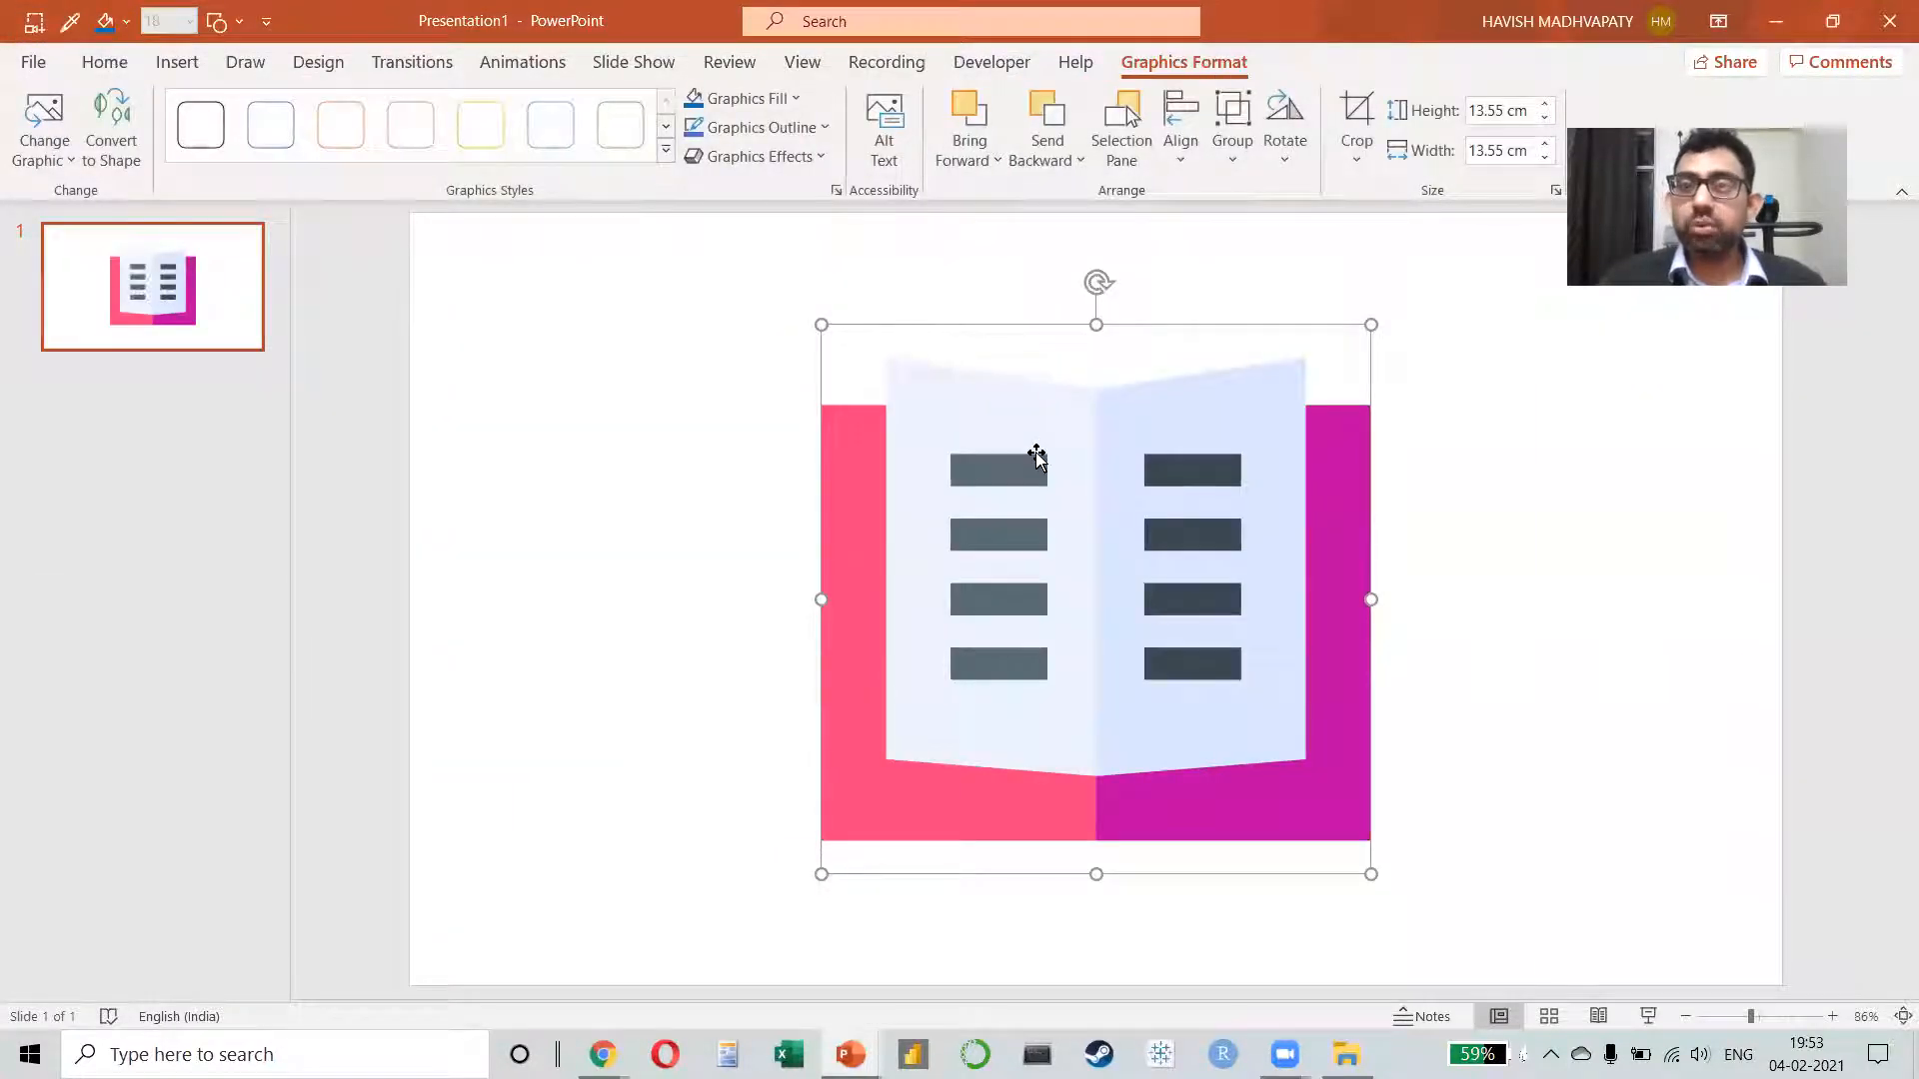
Step: Ungroup the open book graphic, converting it into editable drawing shapes, and clear the selection
{"action": "key", "text": "ctrl+shift+g"}
{"action": "key", "text": "Return"}
{"action": "left_click", "coordinate": [1037, 457]}
{"action": "left_click", "coordinate": [1621, 554]}
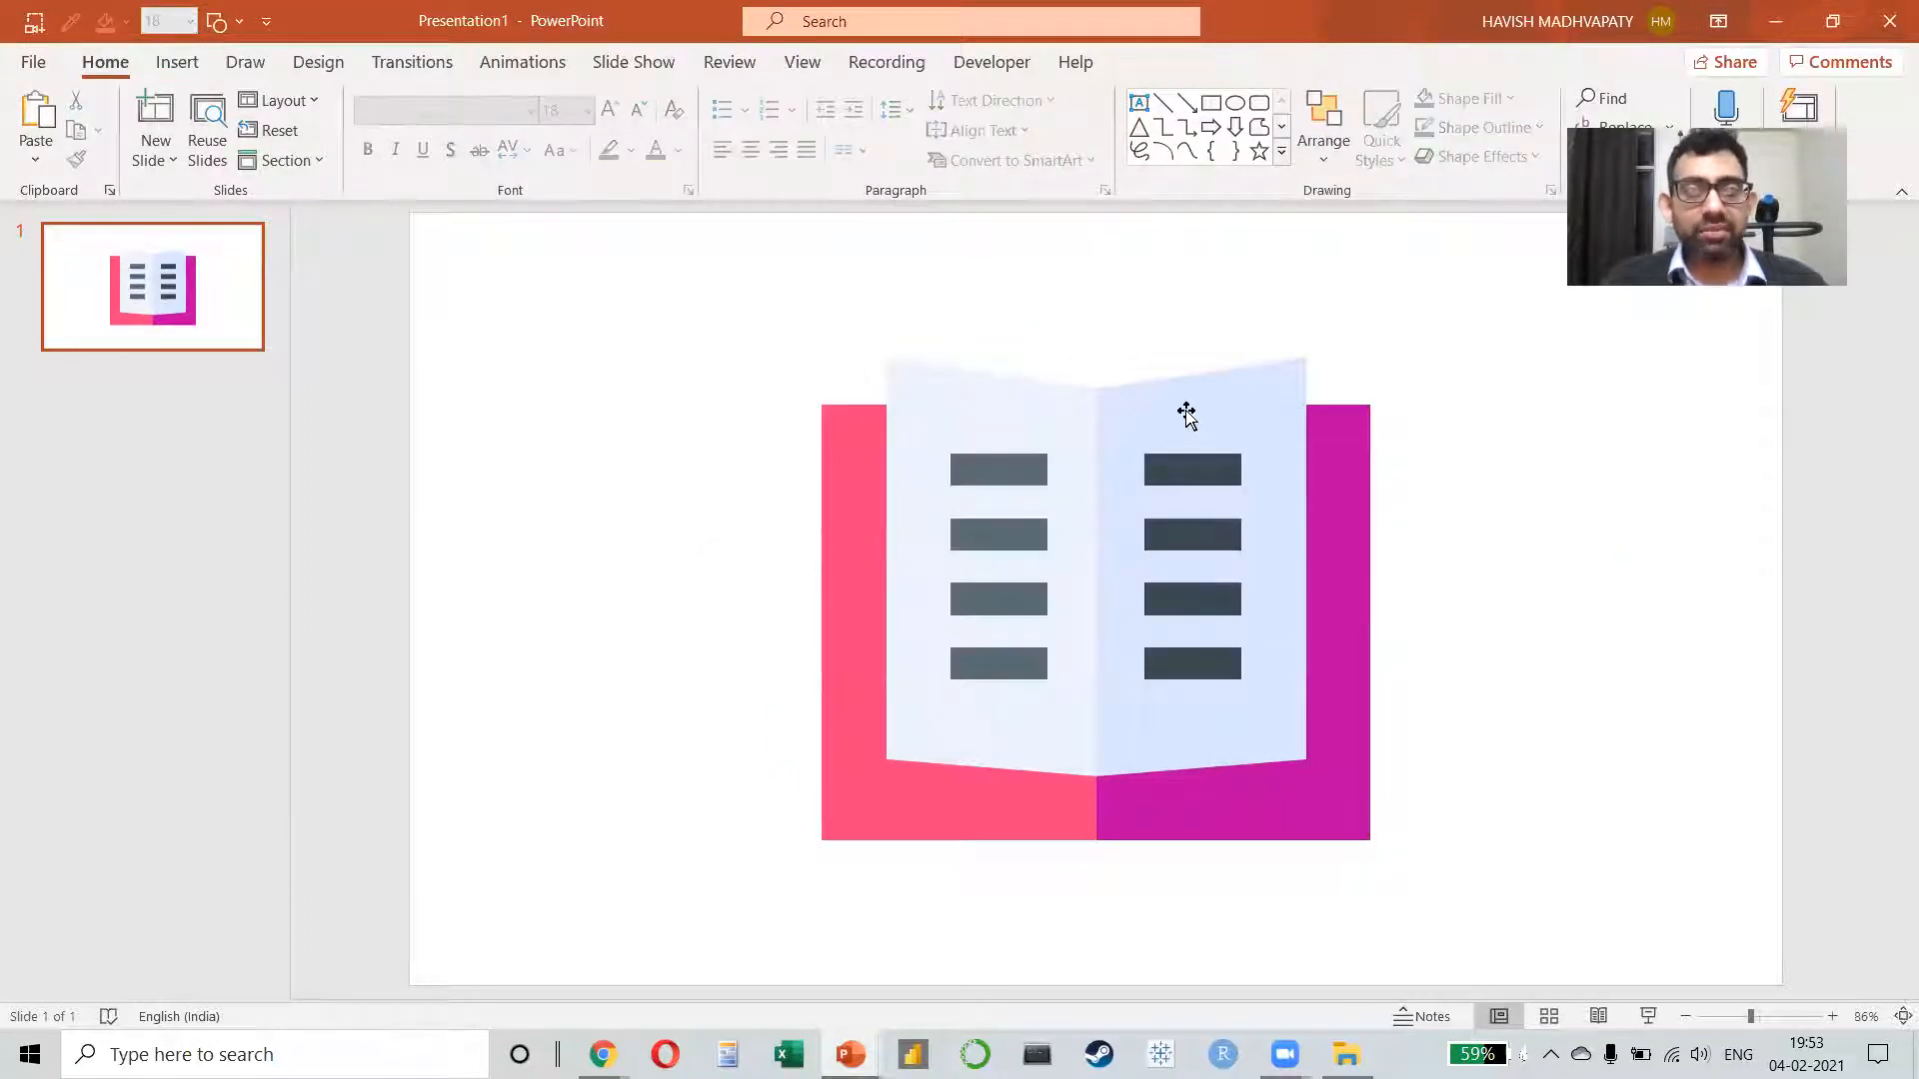